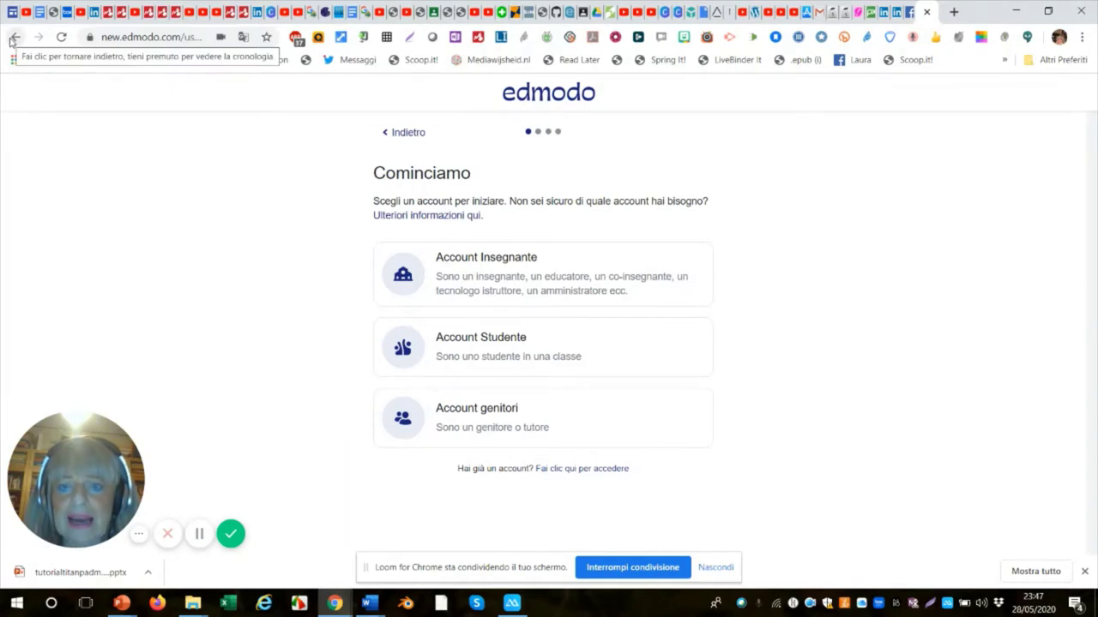
Return to the Edmodo homepage and sign in to the teacher account with autofilled credentials.
click(14, 37)
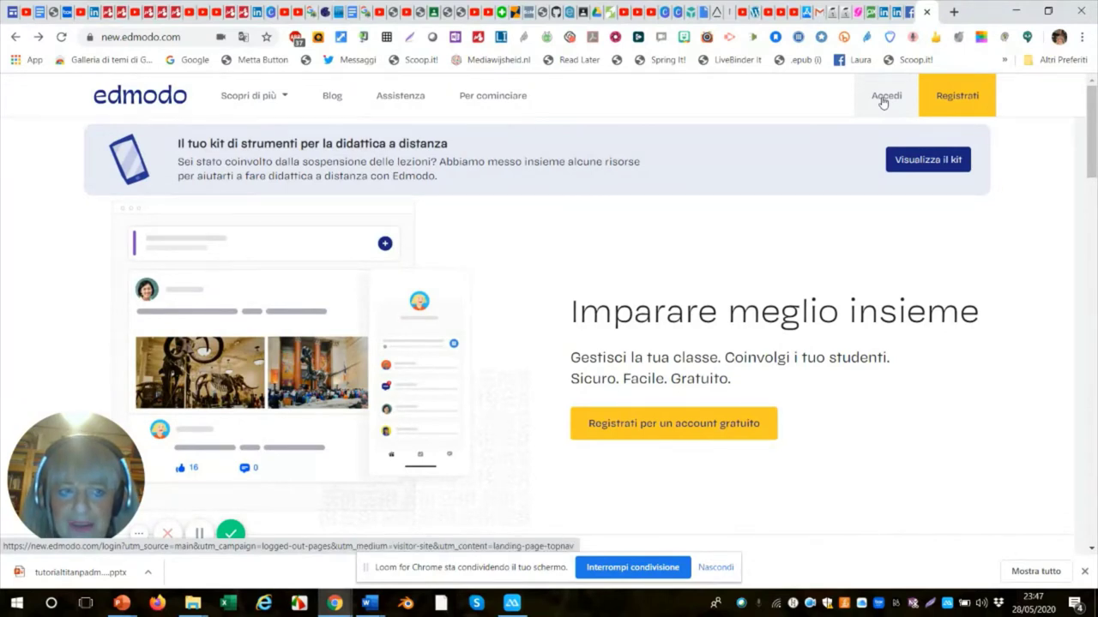
click(883, 101)
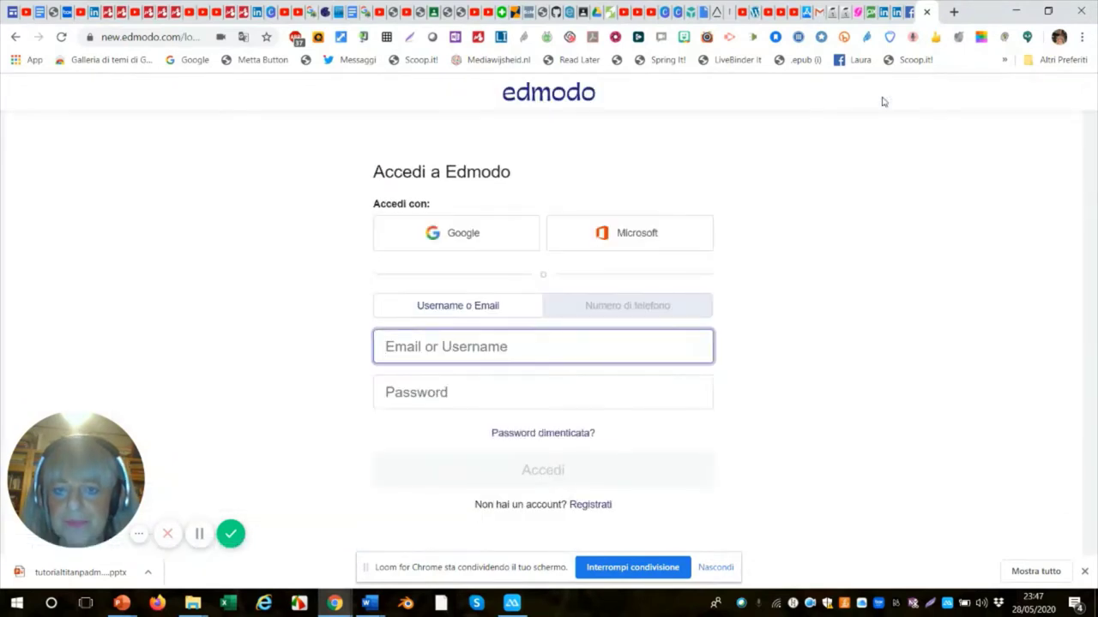
click(556, 470)
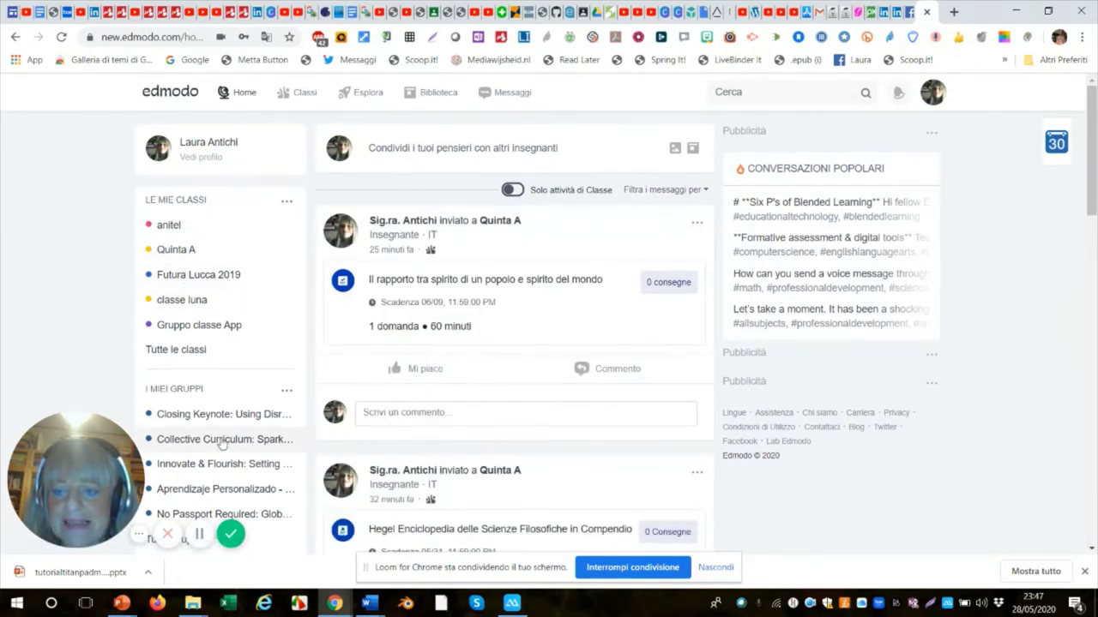
Open the options menu next to LE MIE CLASSI in the home page sidebar.
scroll(231, 426, down, 1)
scroll(233, 424, down, 2)
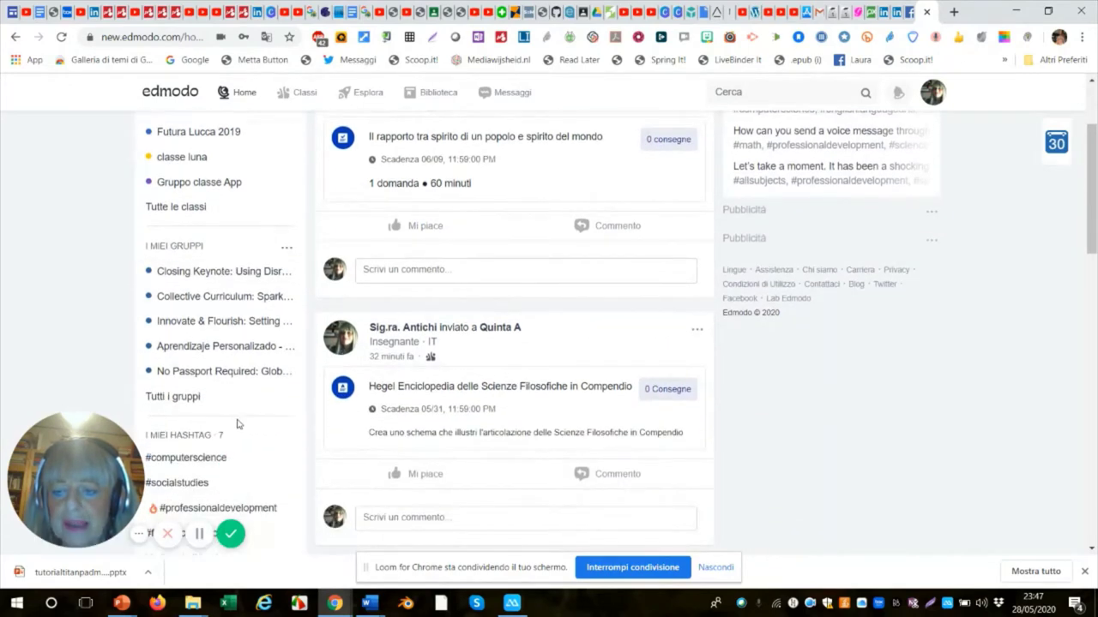
scroll(239, 424, up, 3)
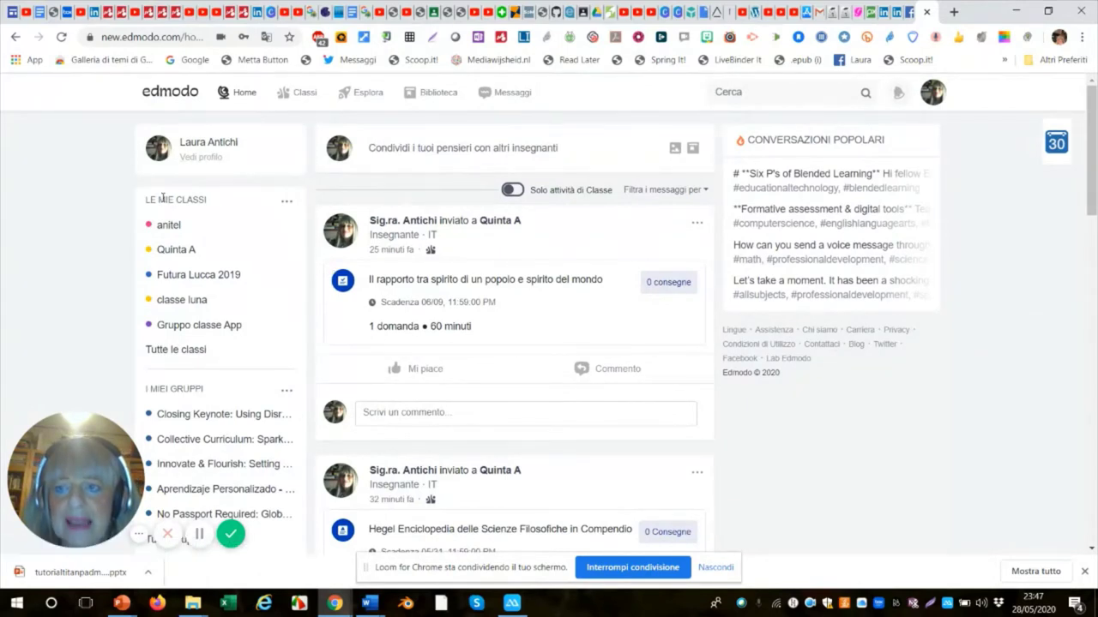
click(286, 206)
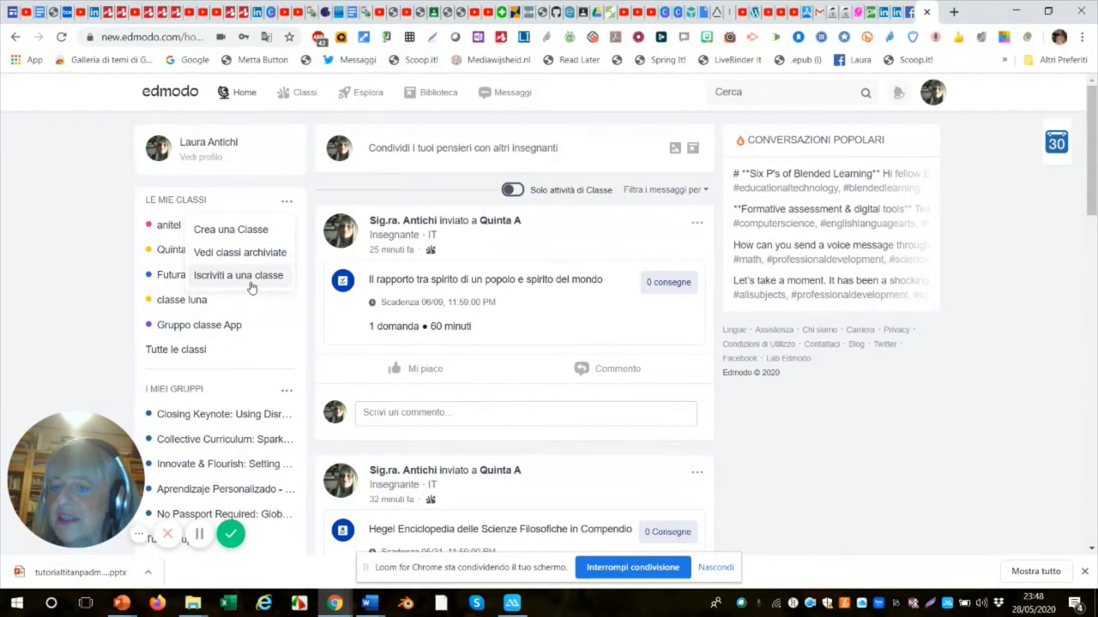
Start a new class named 'Quinta B' with the description 'Sec di Secondo Grado'.
click(242, 231)
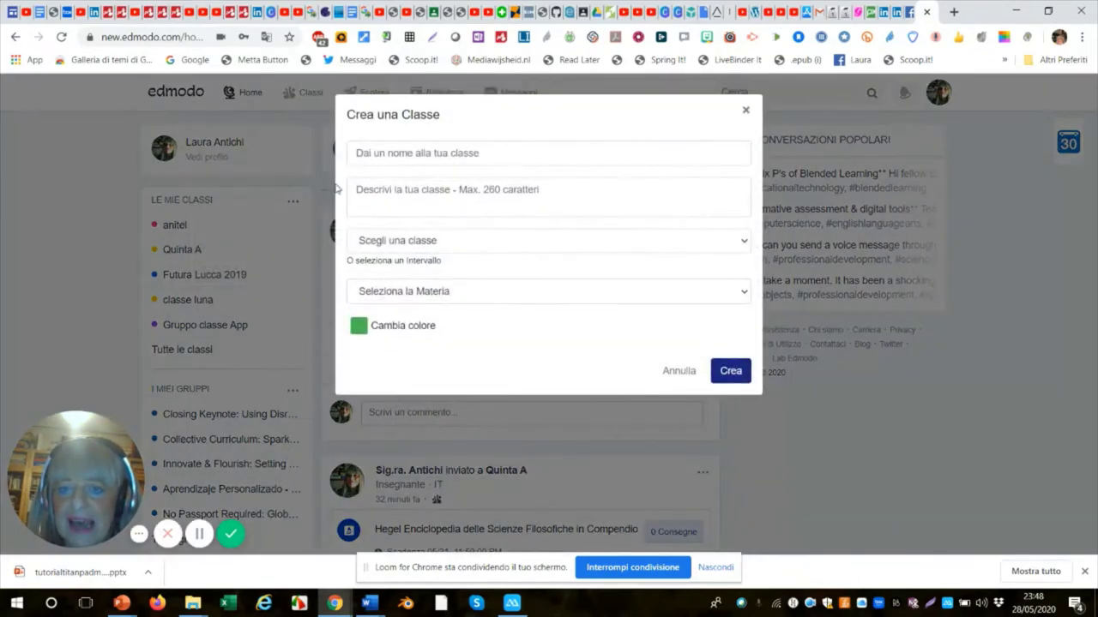
click(380, 156)
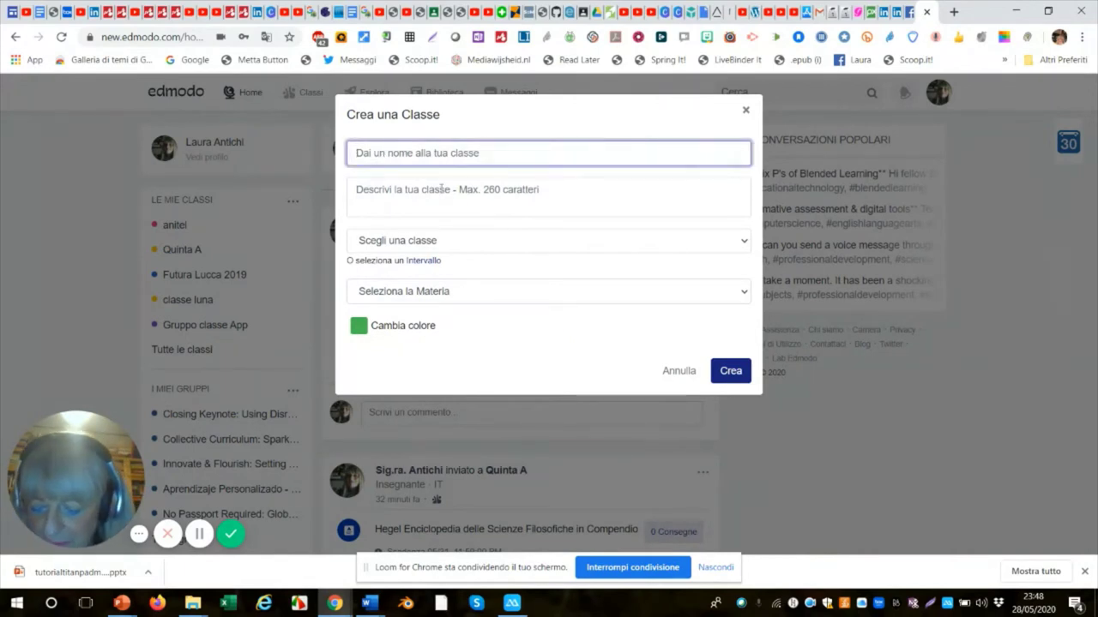
text(Qu)
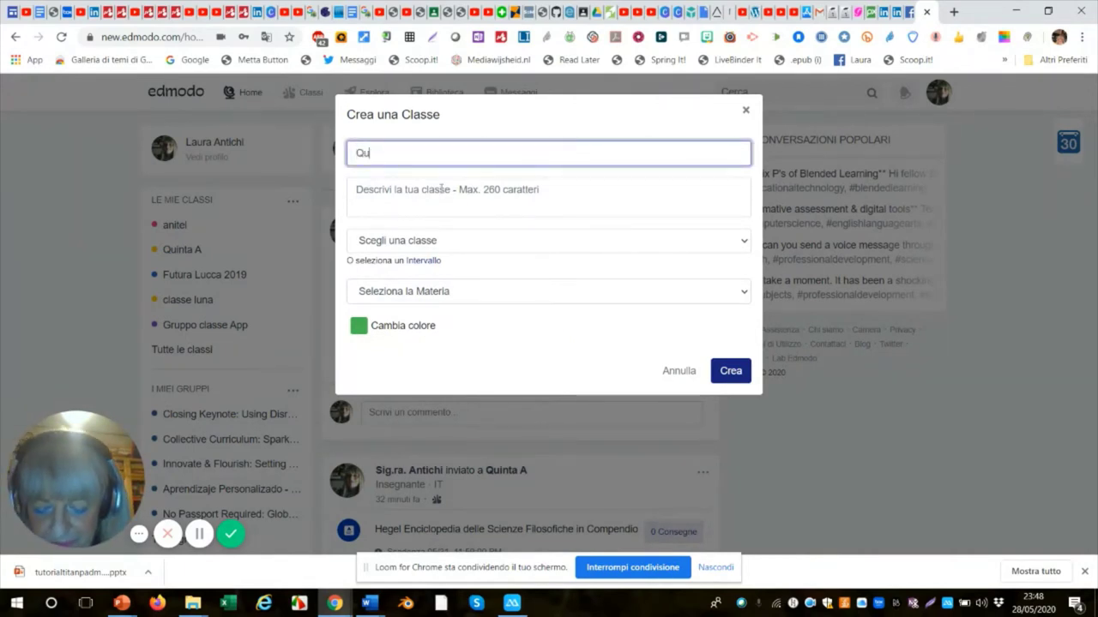
text(inta)
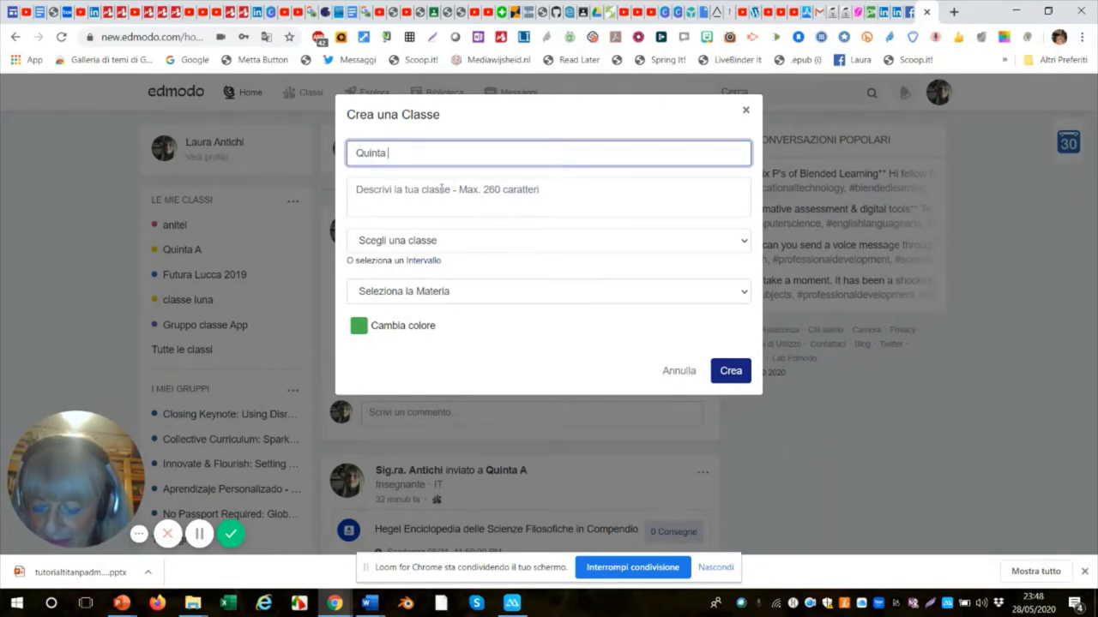
text( B)
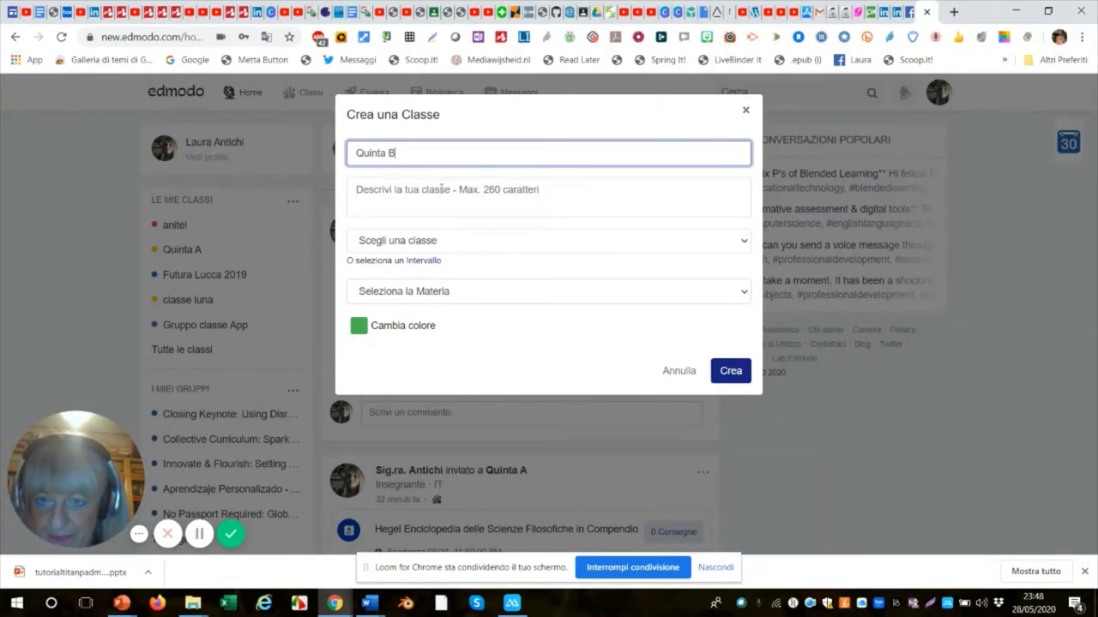
click(455, 192)
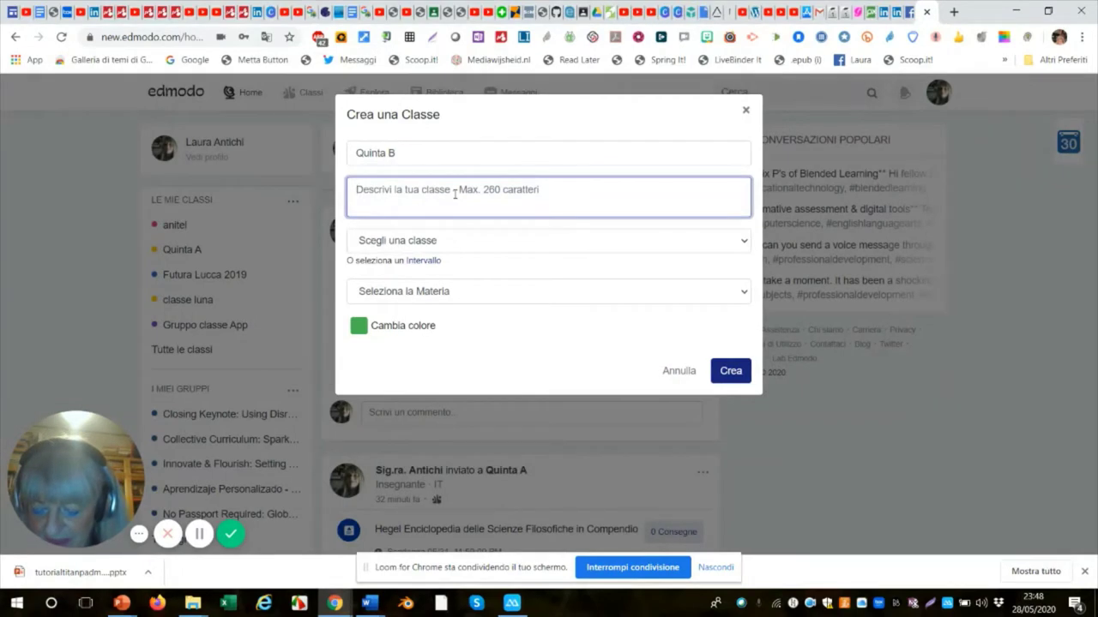
text(S)
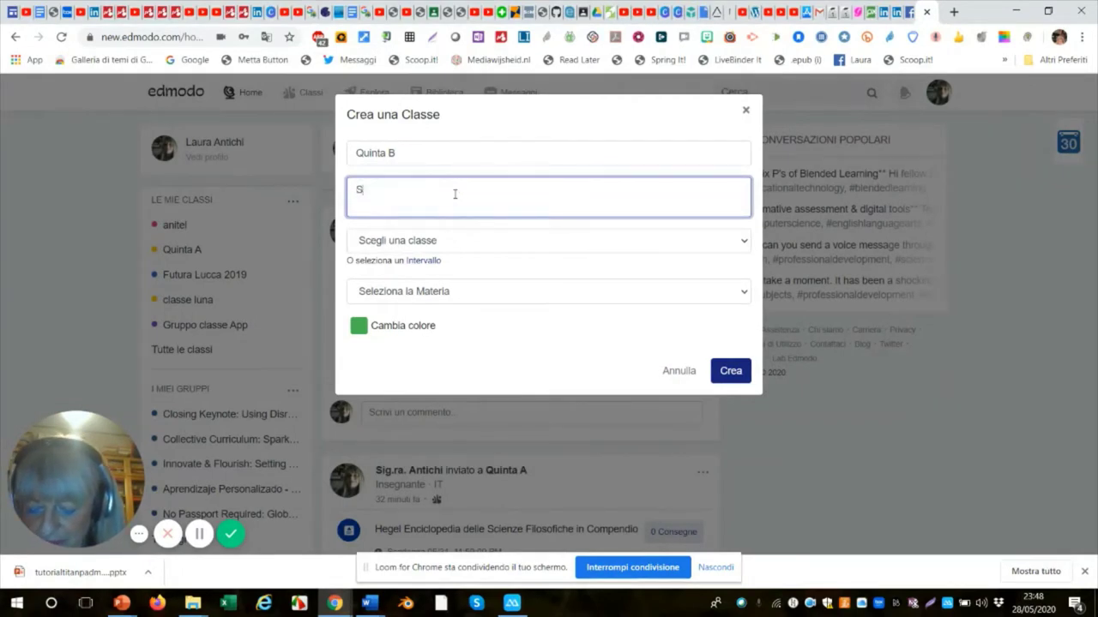
text(E)
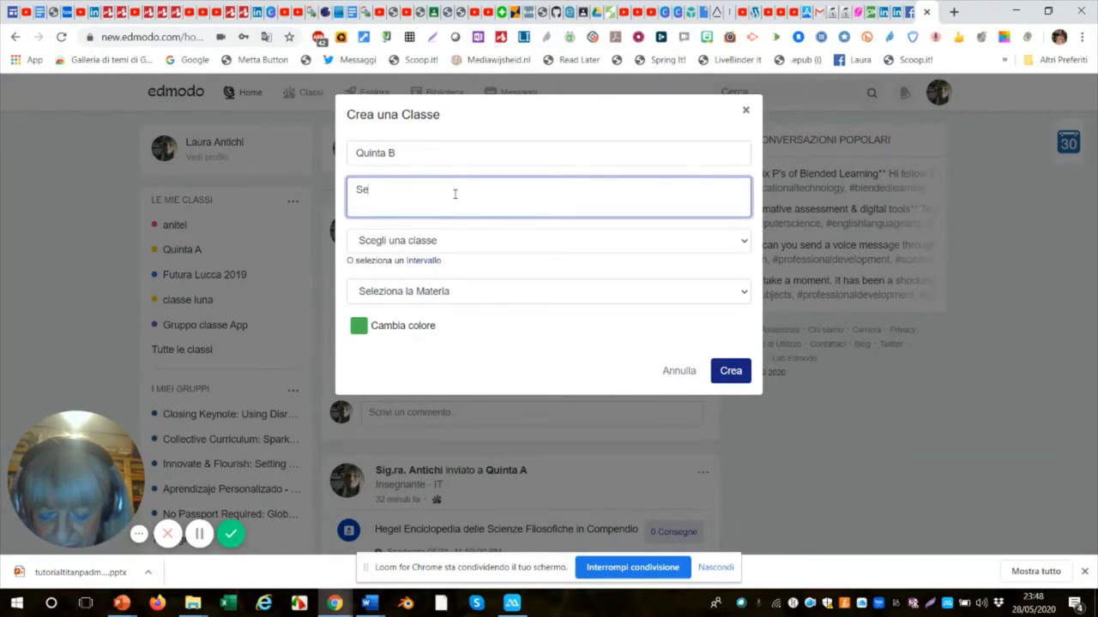
text(c di)
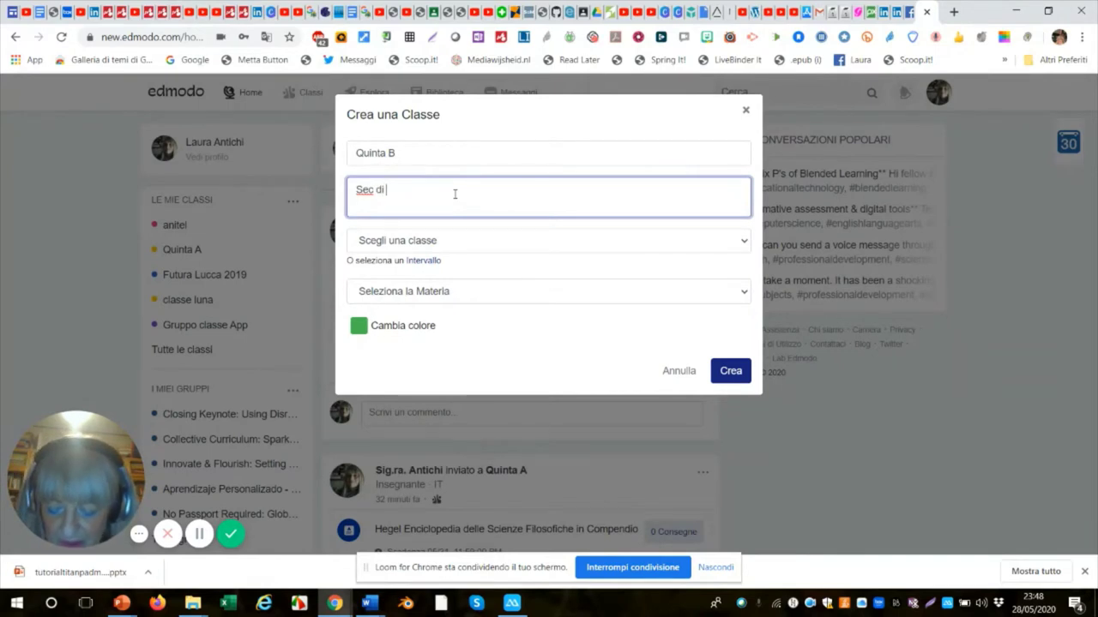
text( S)
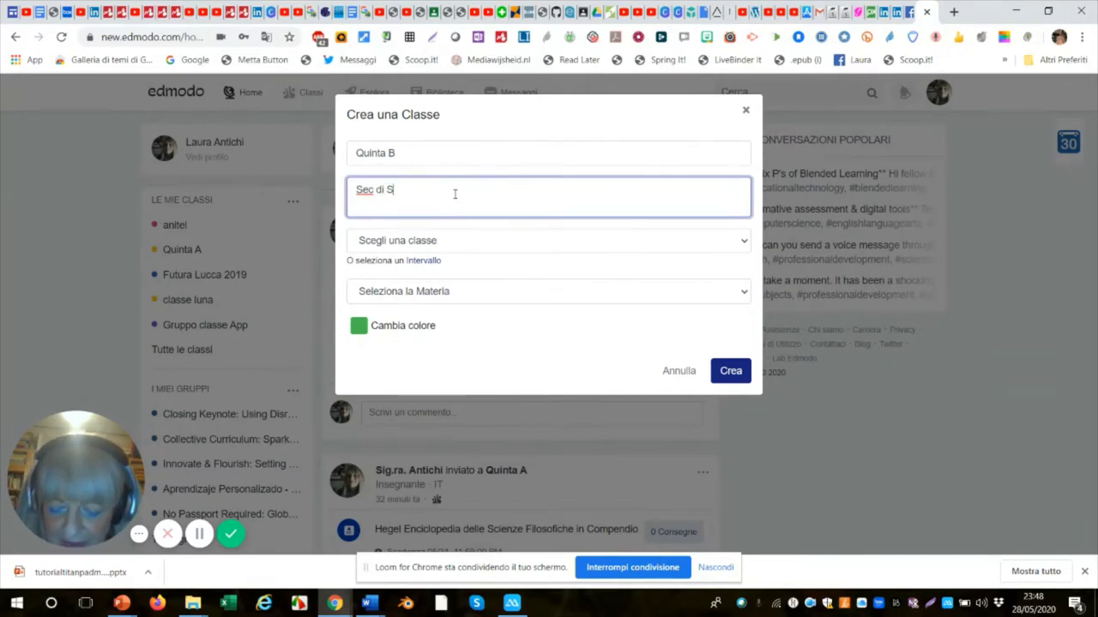
text(ec)
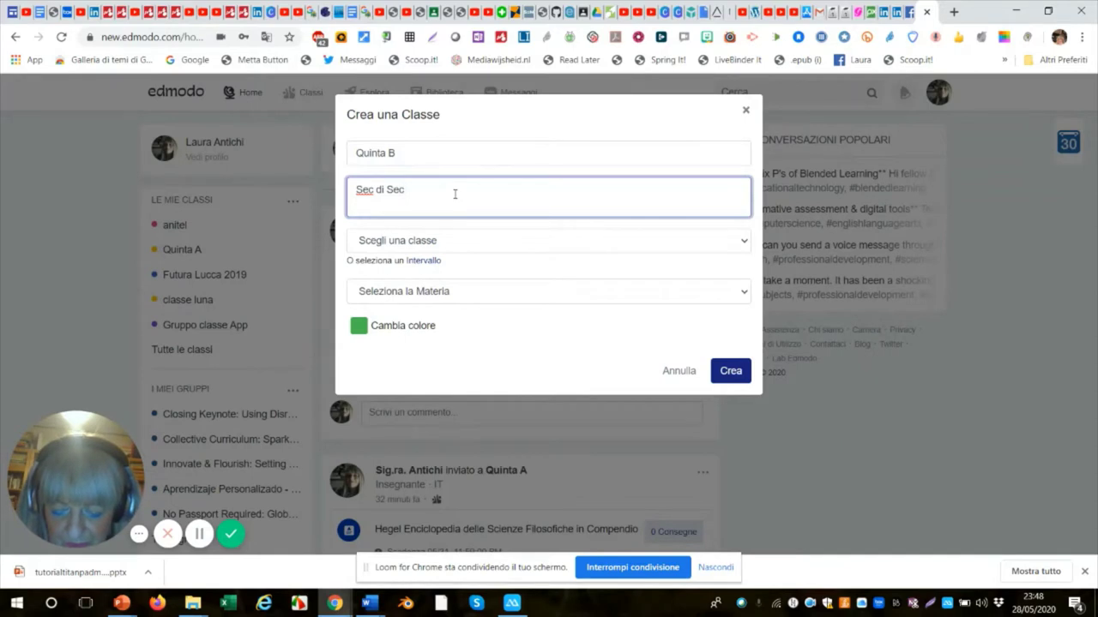
text(ondo)
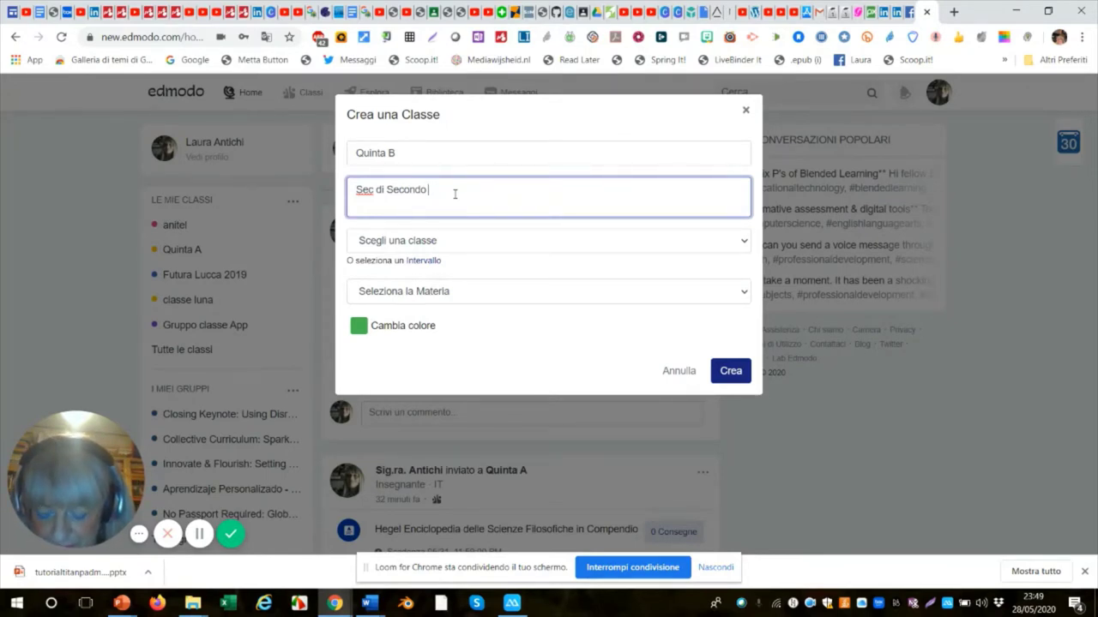
text(Gr)
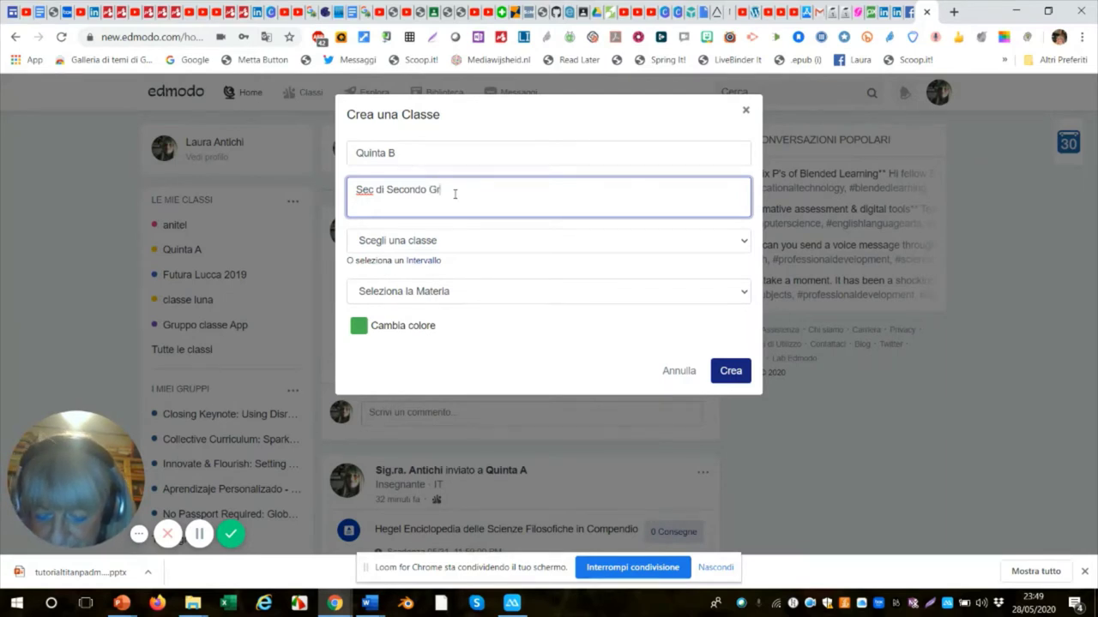
text(ade)
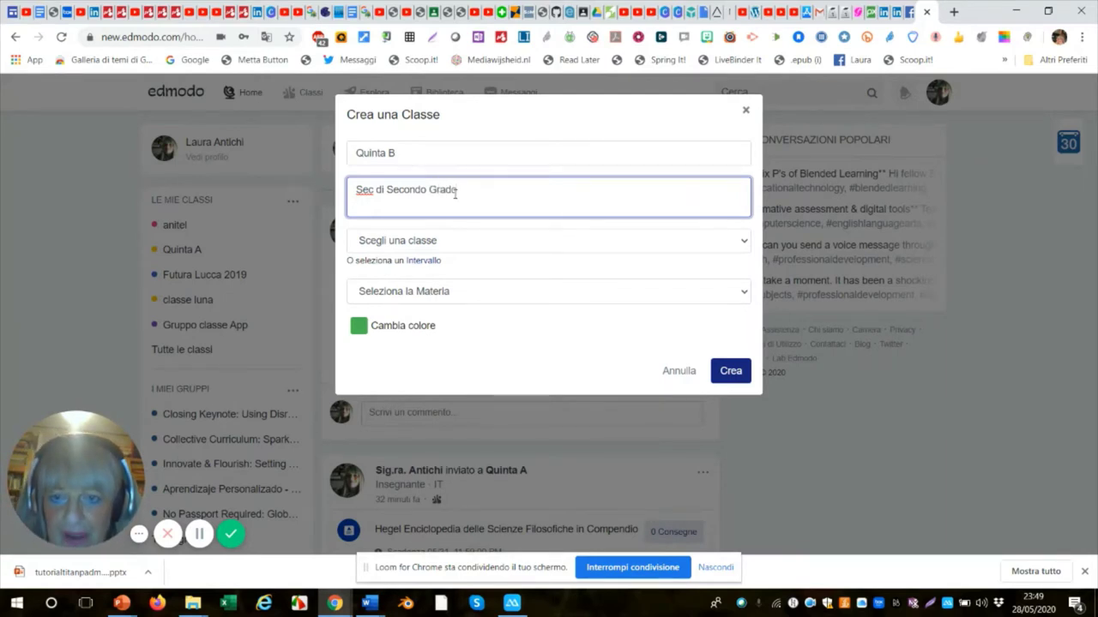
Set grade 4^Sec. II grado, subject Scienze sociali and an orange class colour.
click(743, 243)
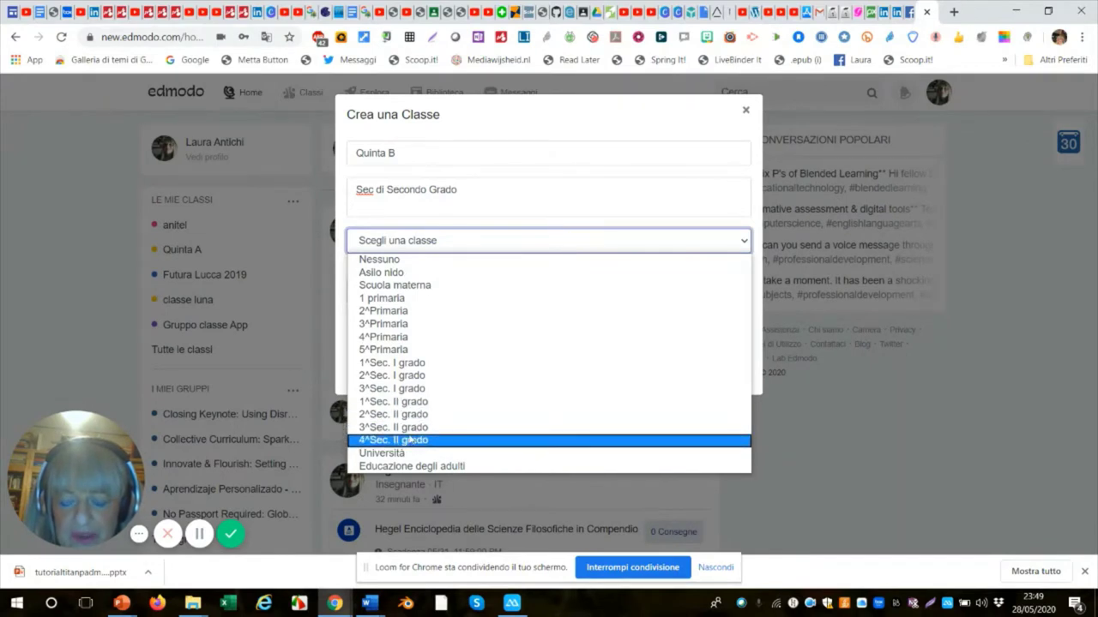
click(409, 440)
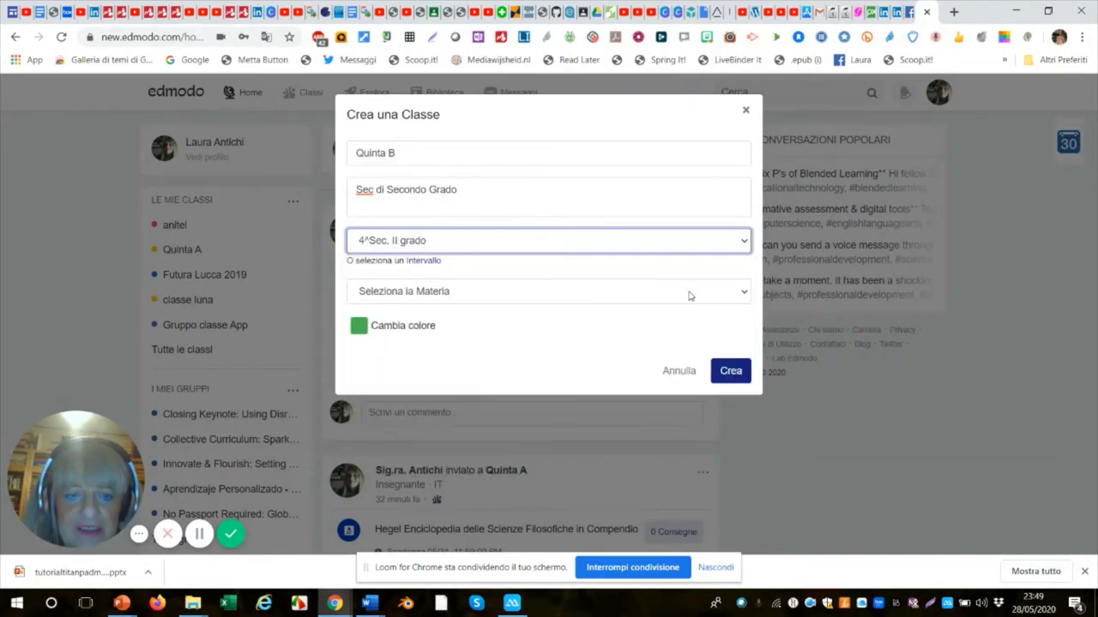
click(743, 296)
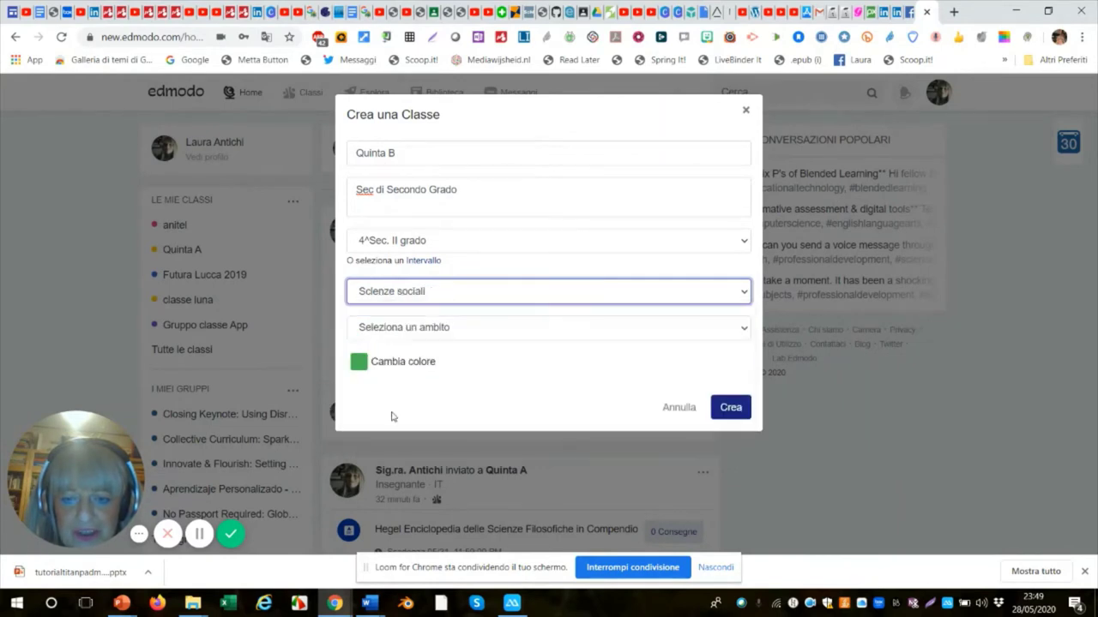
click(392, 412)
click(363, 364)
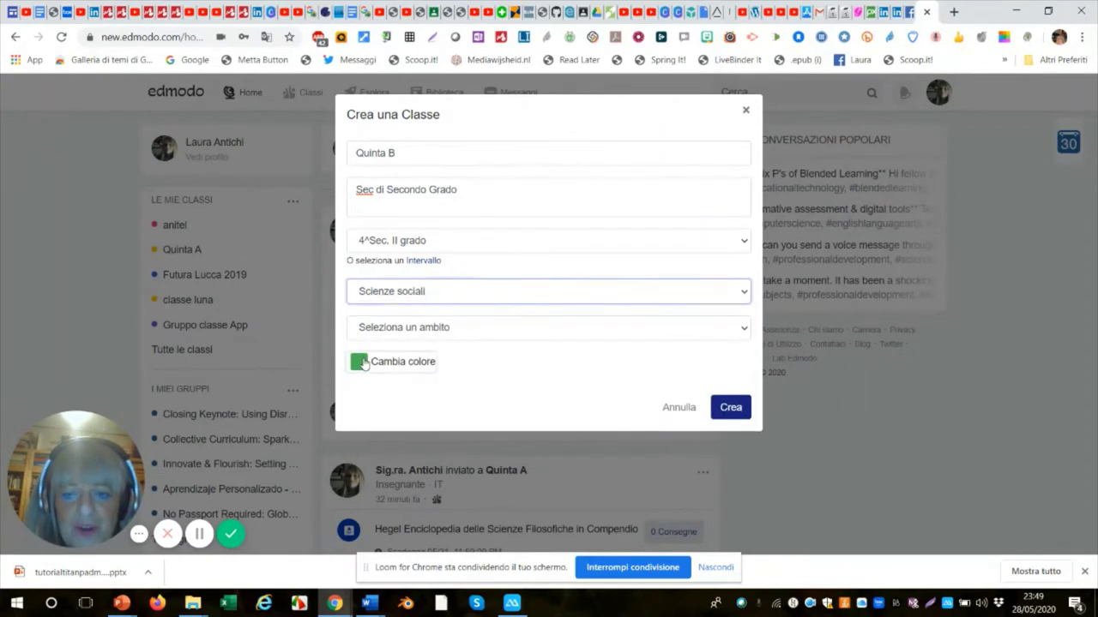
click(356, 391)
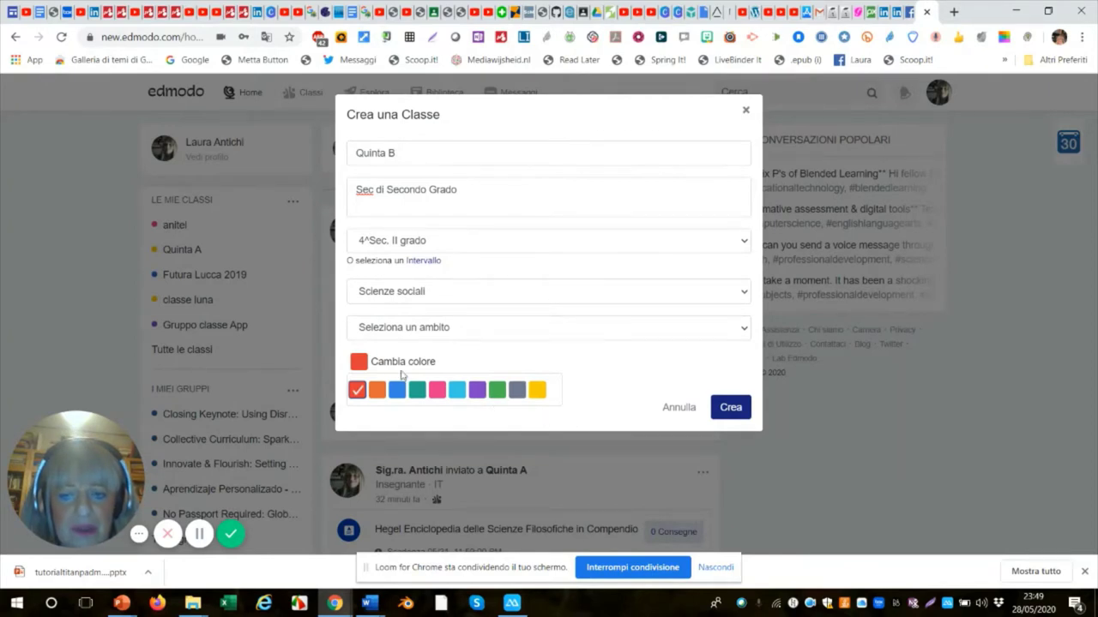
click(377, 390)
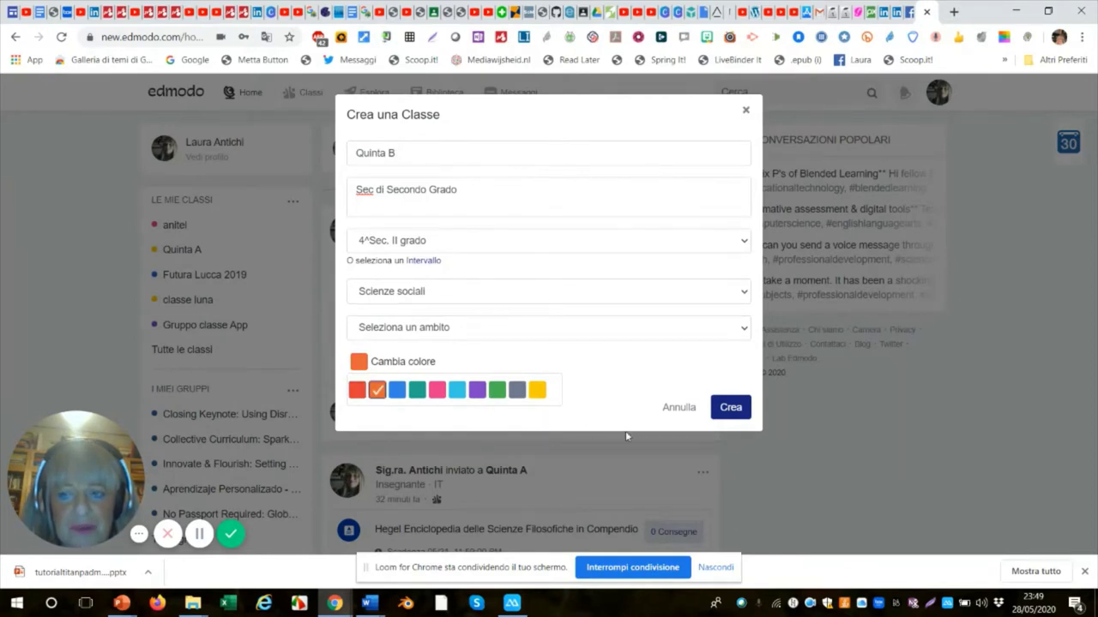
Set the subject area to Tutto and create the class.
click(731, 408)
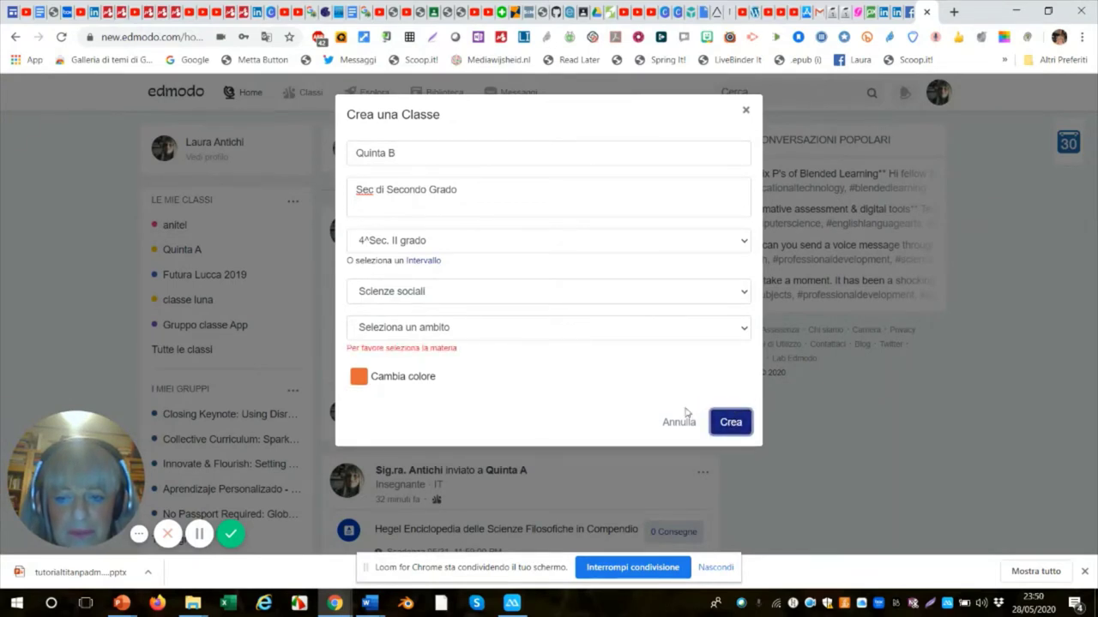
click(746, 328)
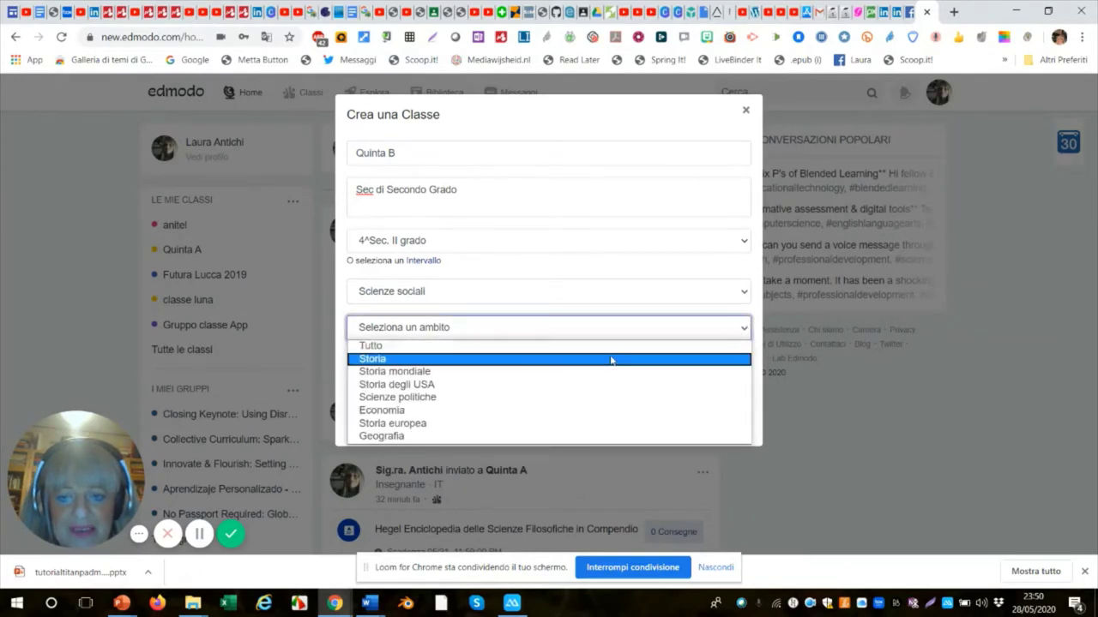
click(376, 346)
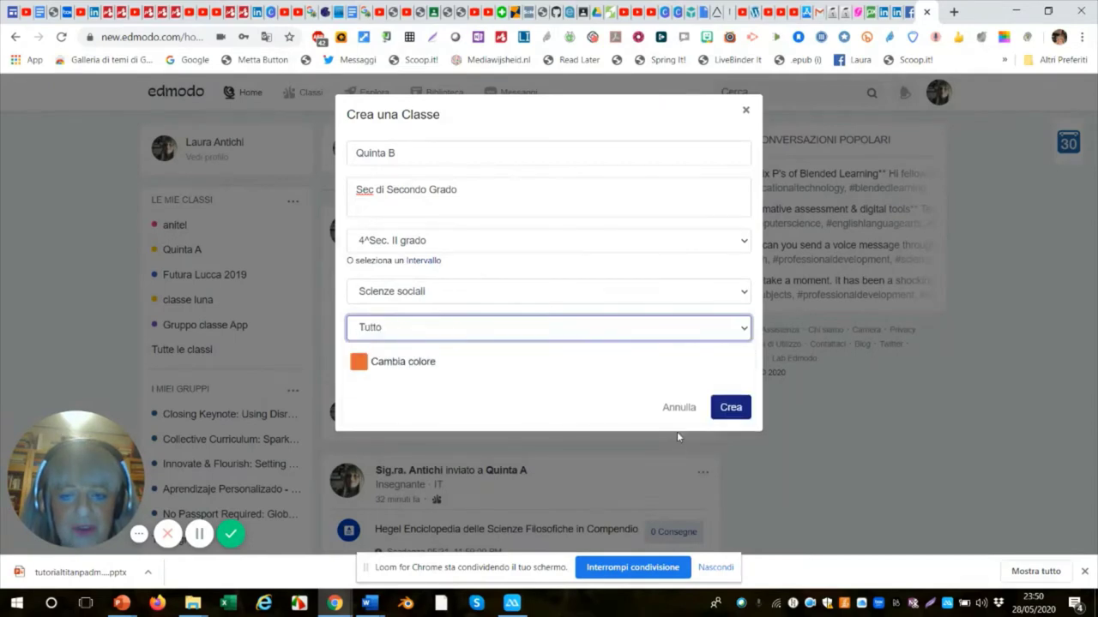
click(729, 408)
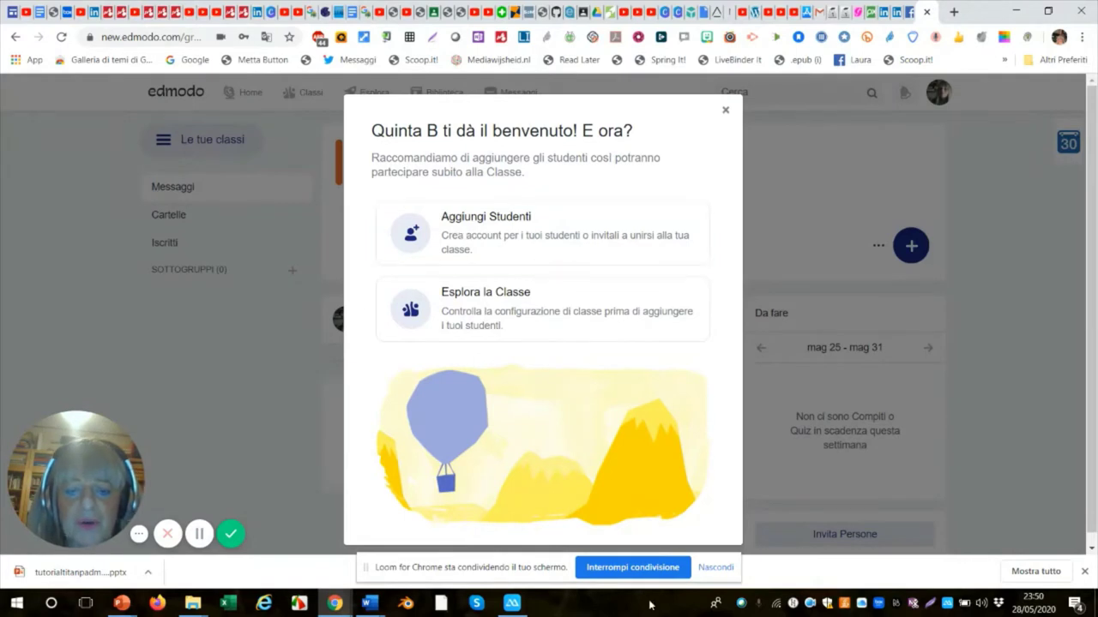
Open the add-students table and enter the first student's first name and surname.
click(712, 568)
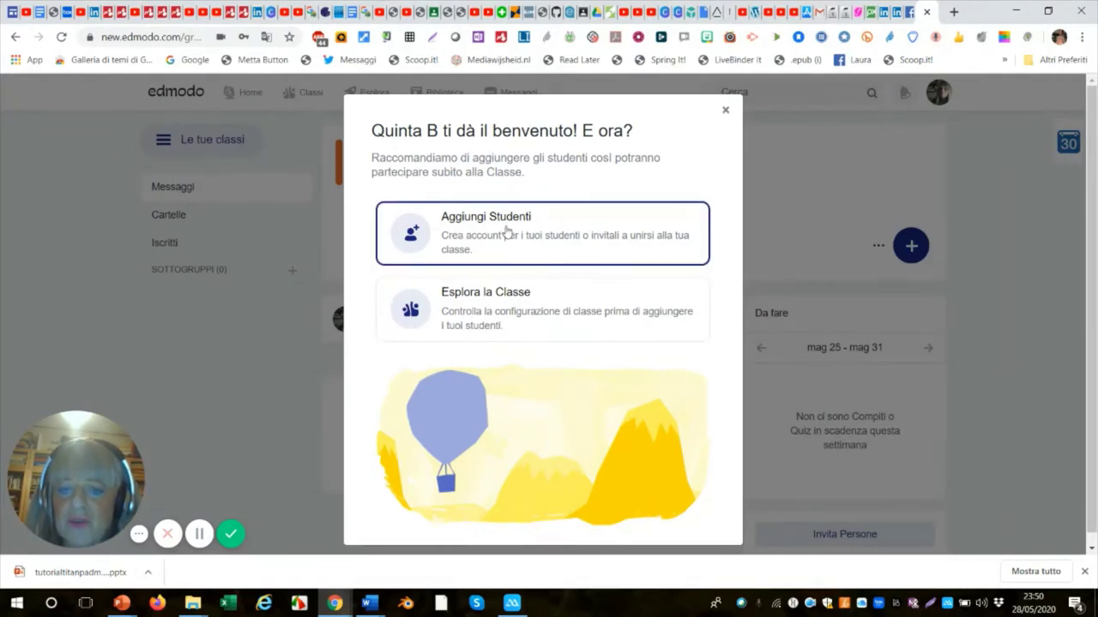
click(506, 231)
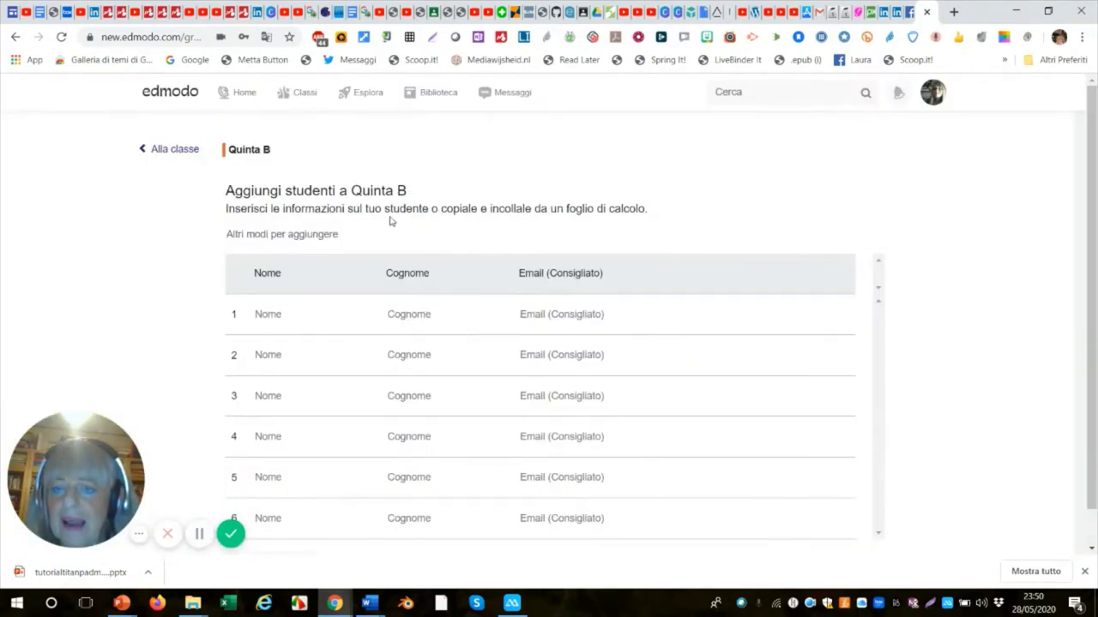
click(276, 313)
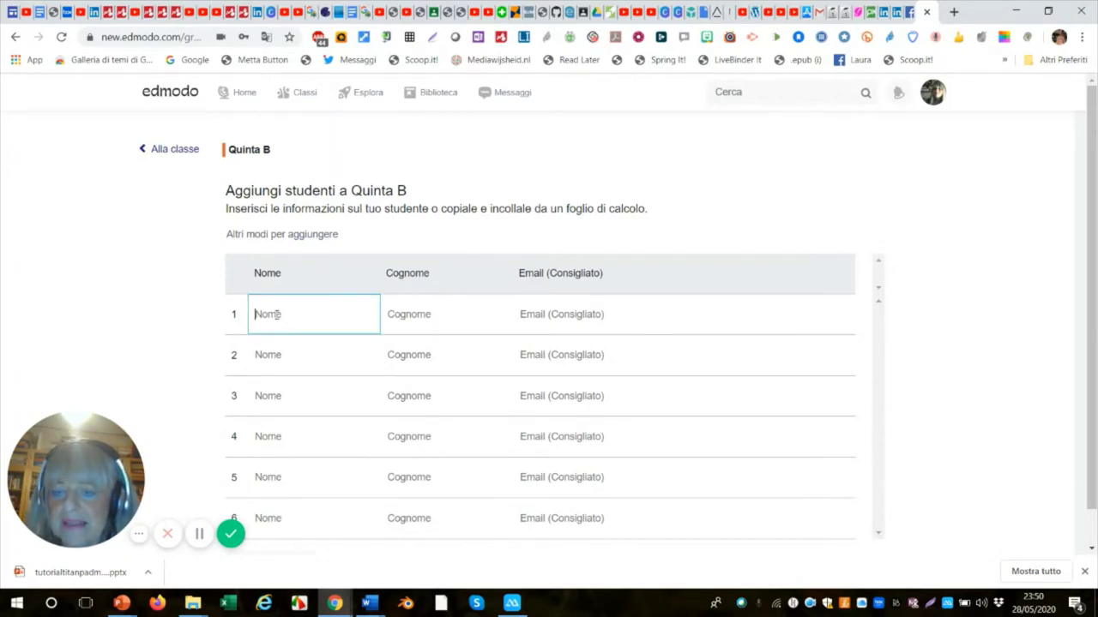
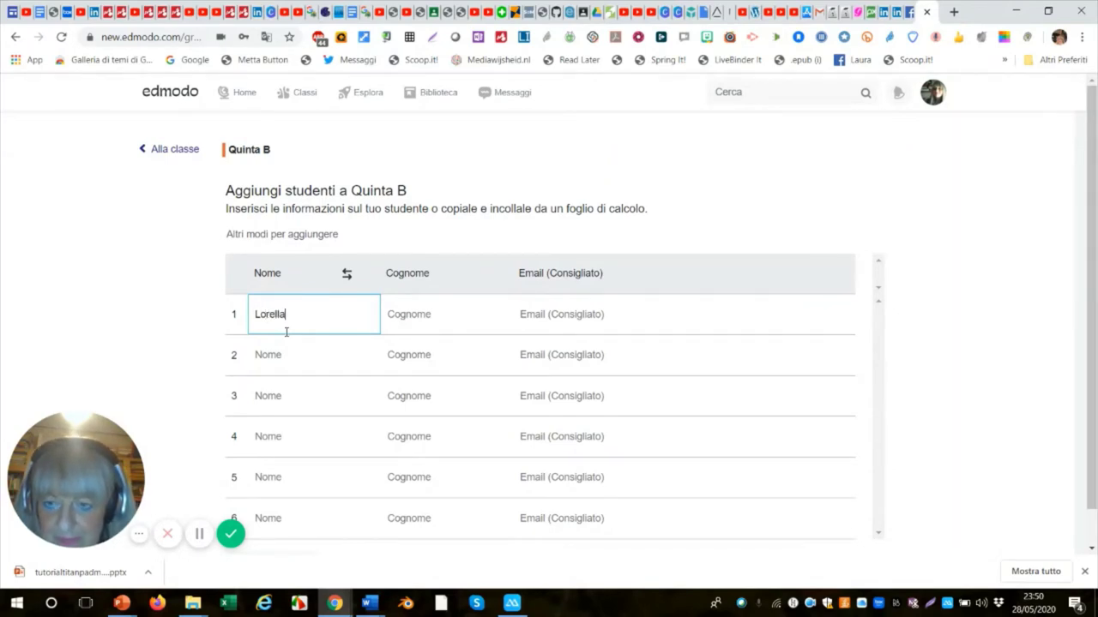
click(419, 317)
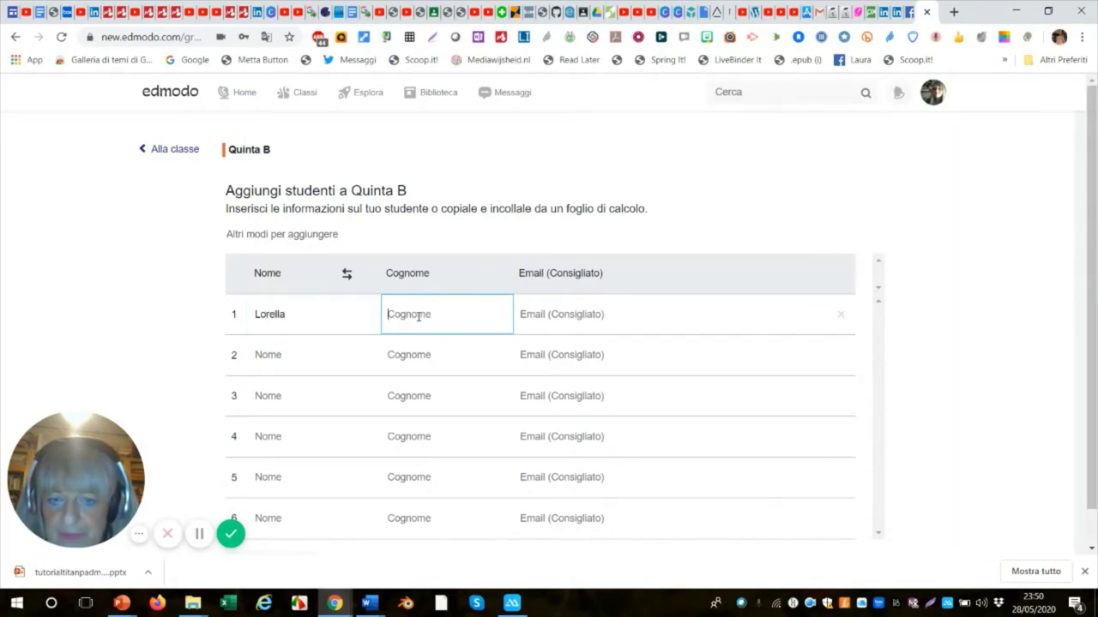
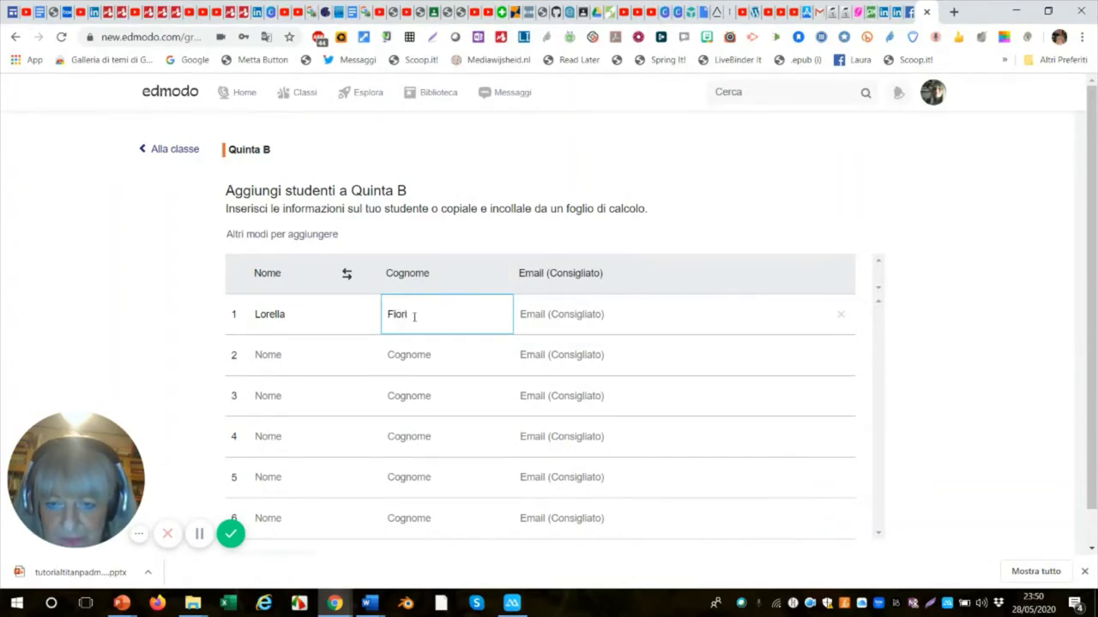
Enter first names and surnames for the second and third students.
click(283, 352)
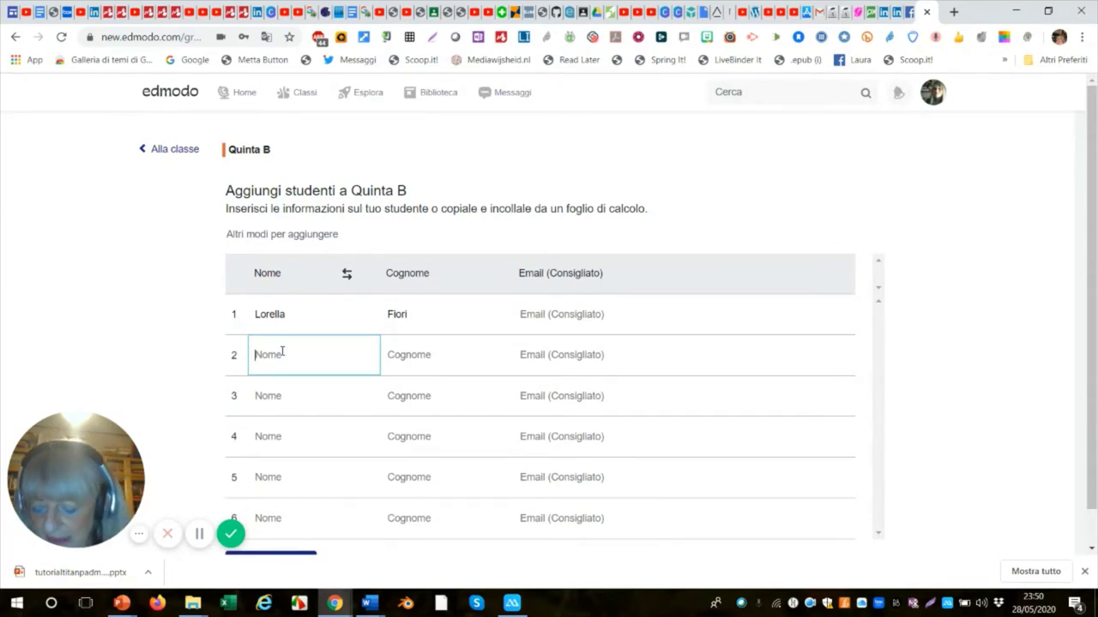
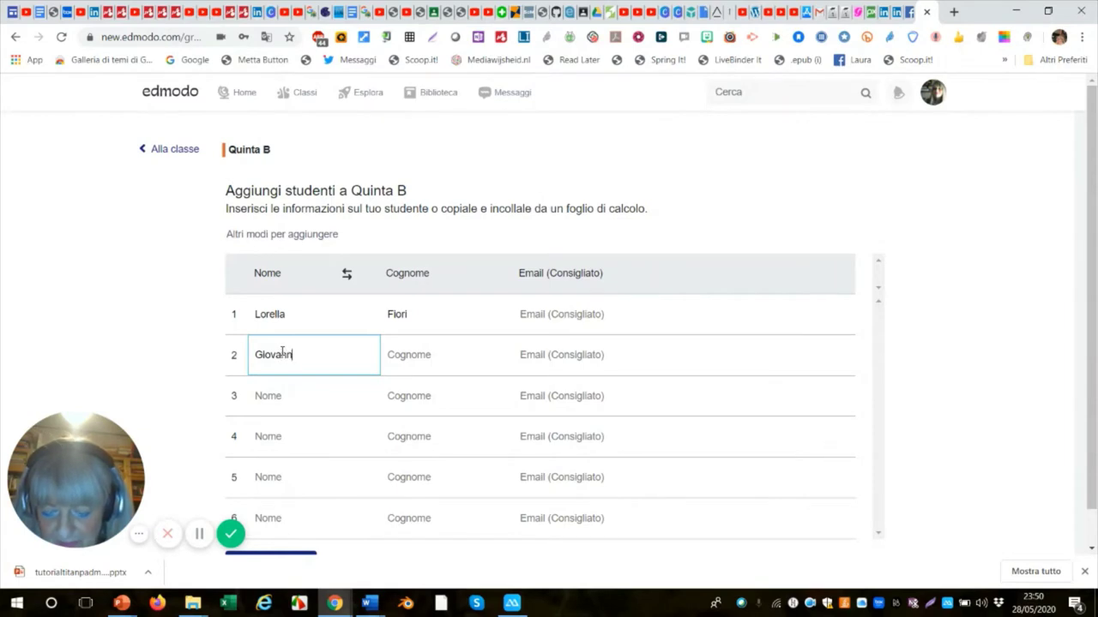
click(409, 354)
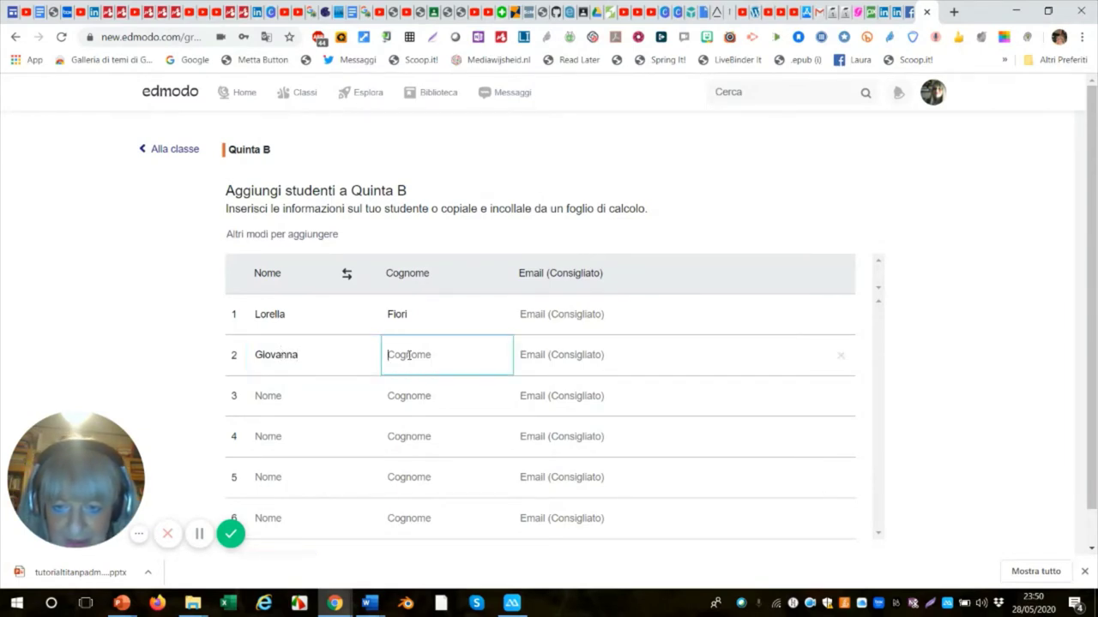
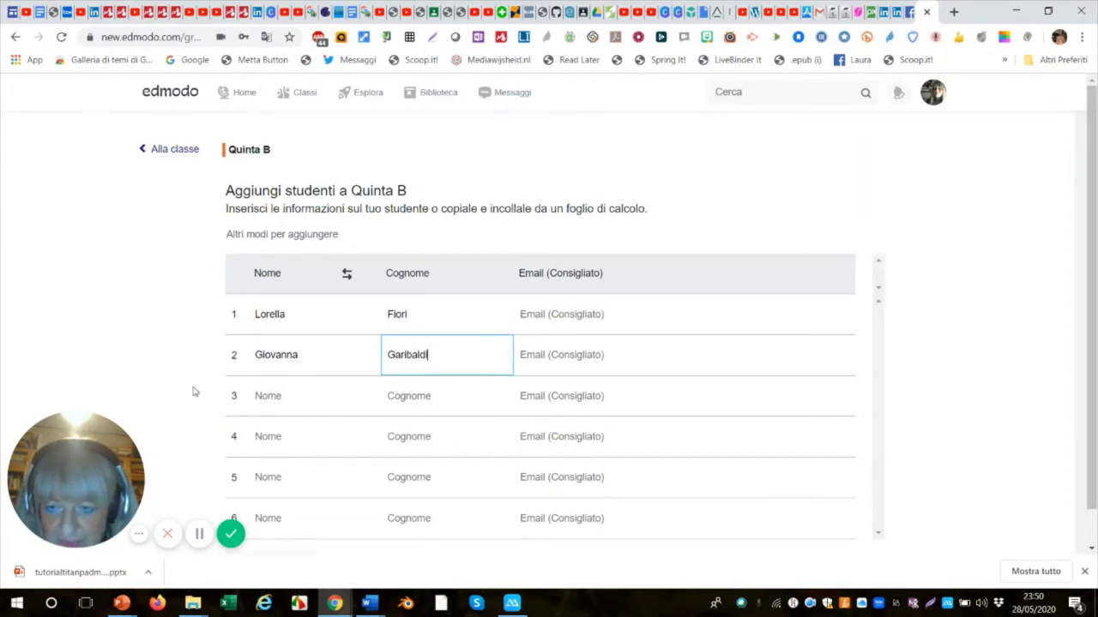
click(295, 394)
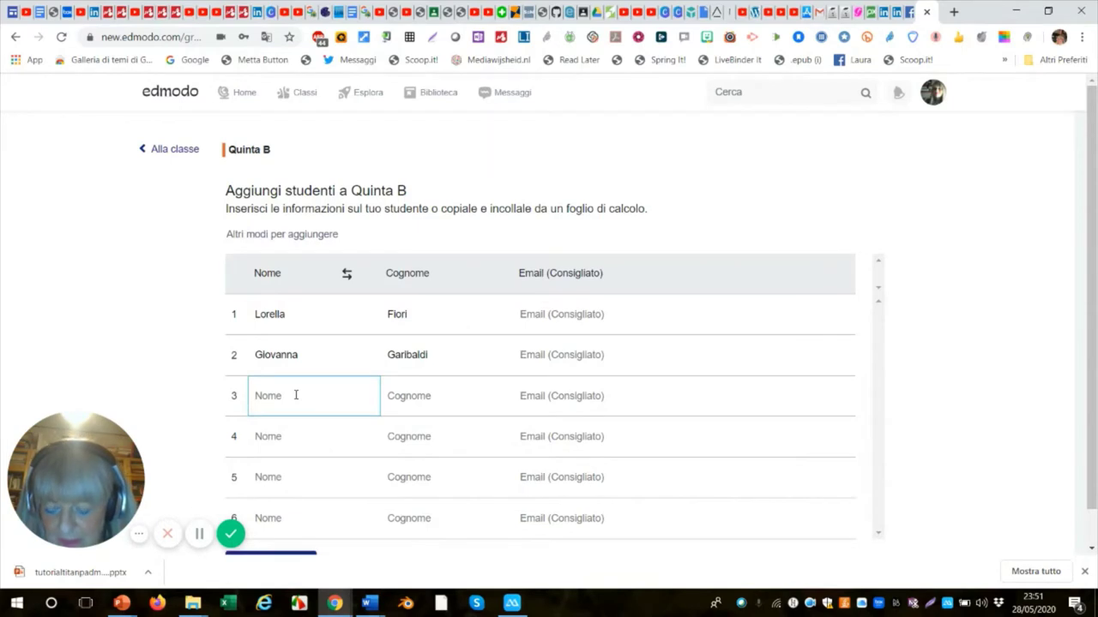
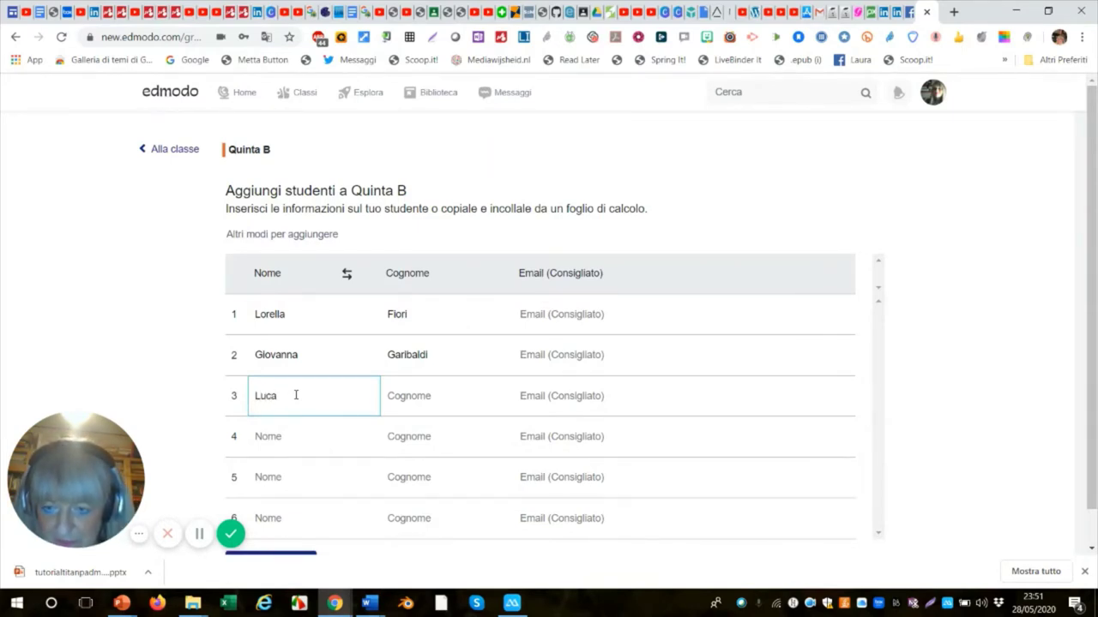
click(419, 395)
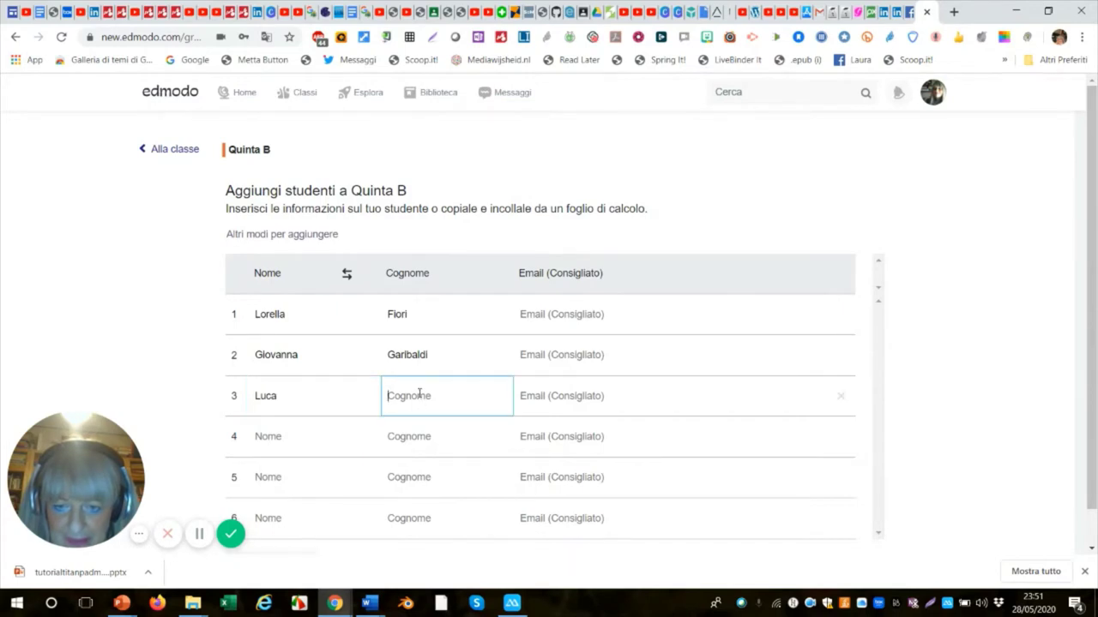
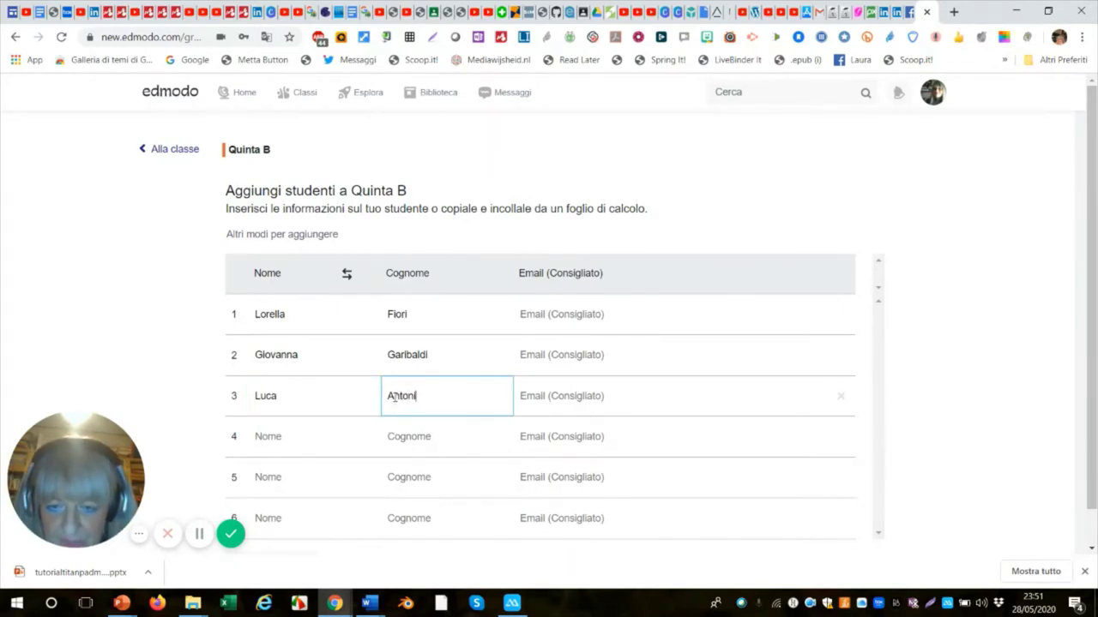
scroll(415, 395, down, 1)
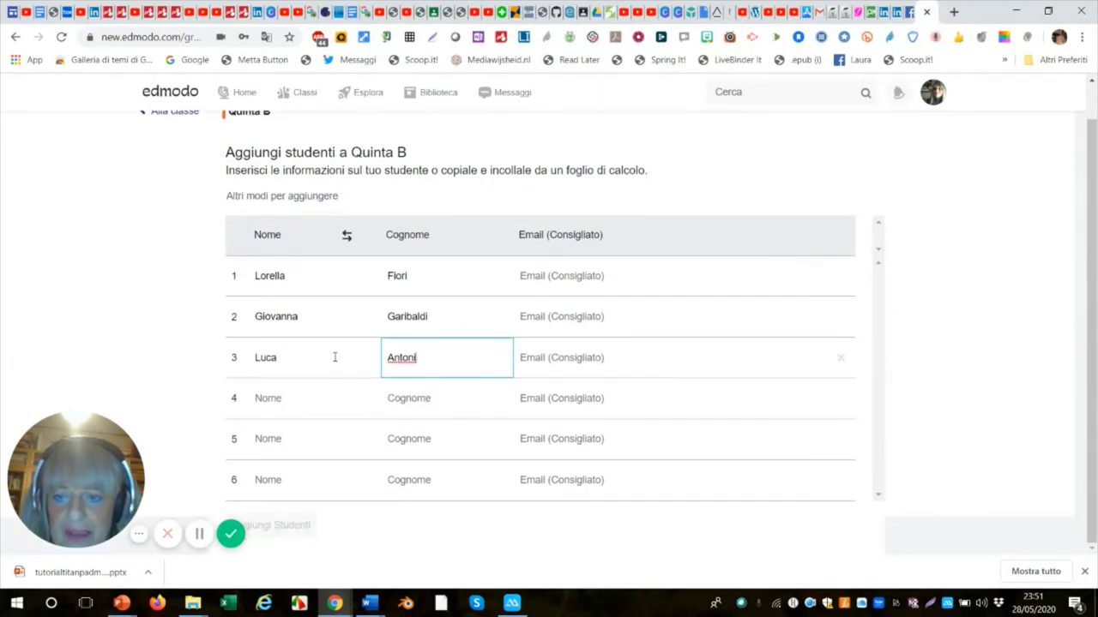
click(278, 275)
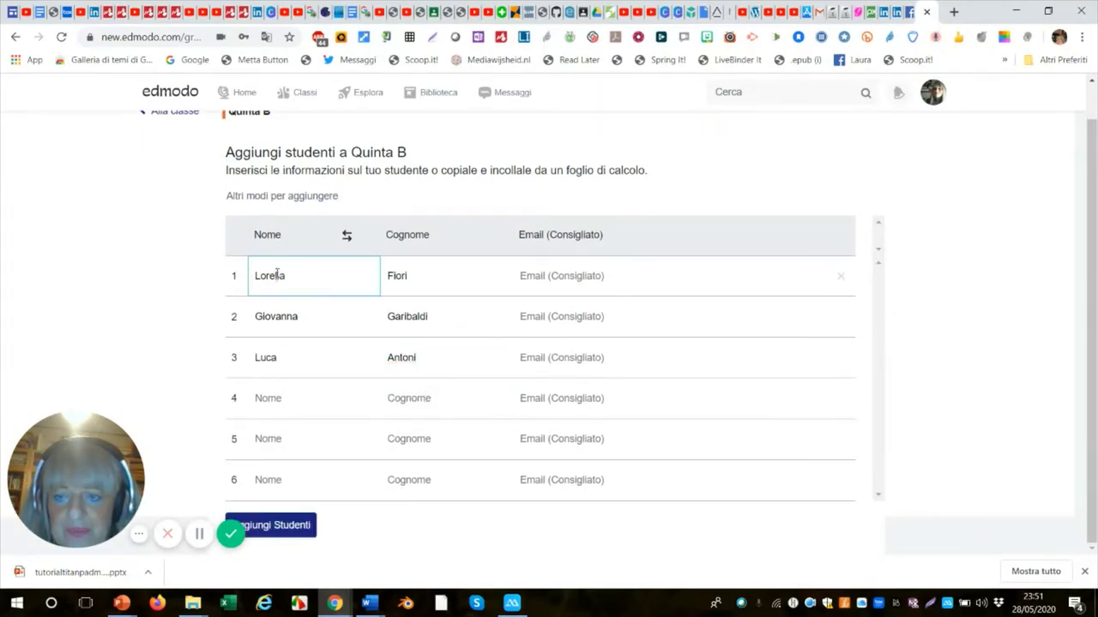
Add the three students to Quinta B and save their login details as handout.pdf.
click(288, 525)
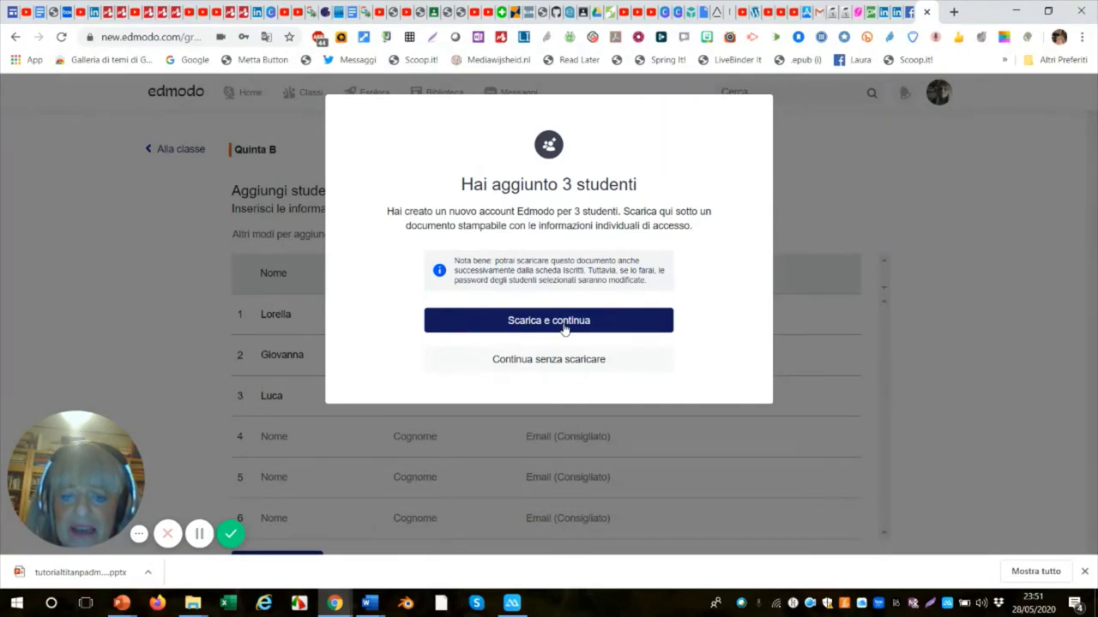
click(564, 329)
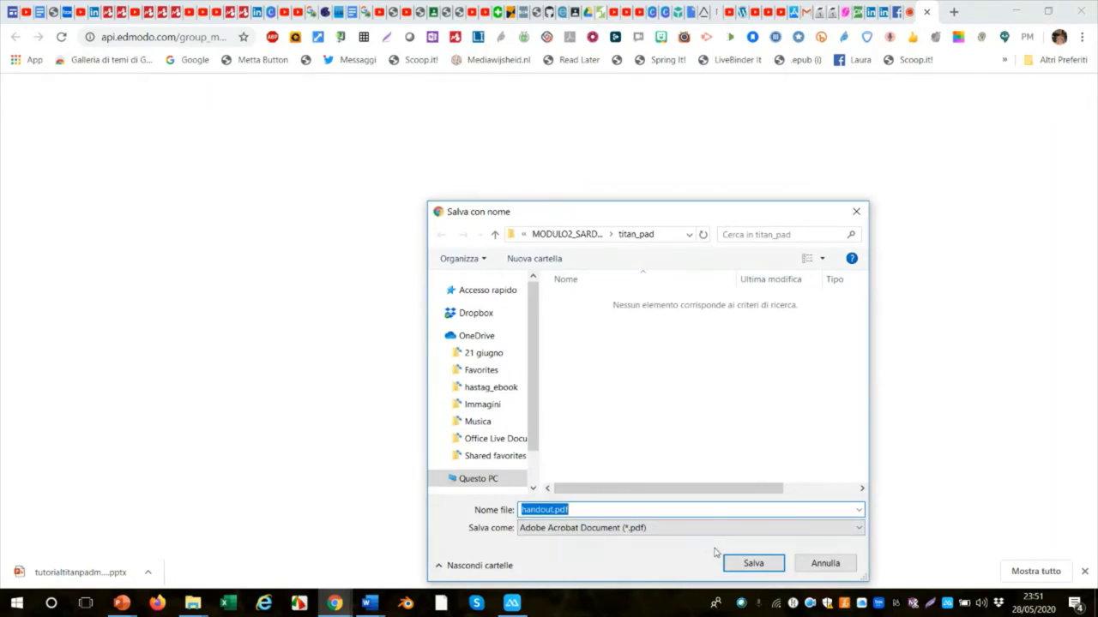
click(754, 566)
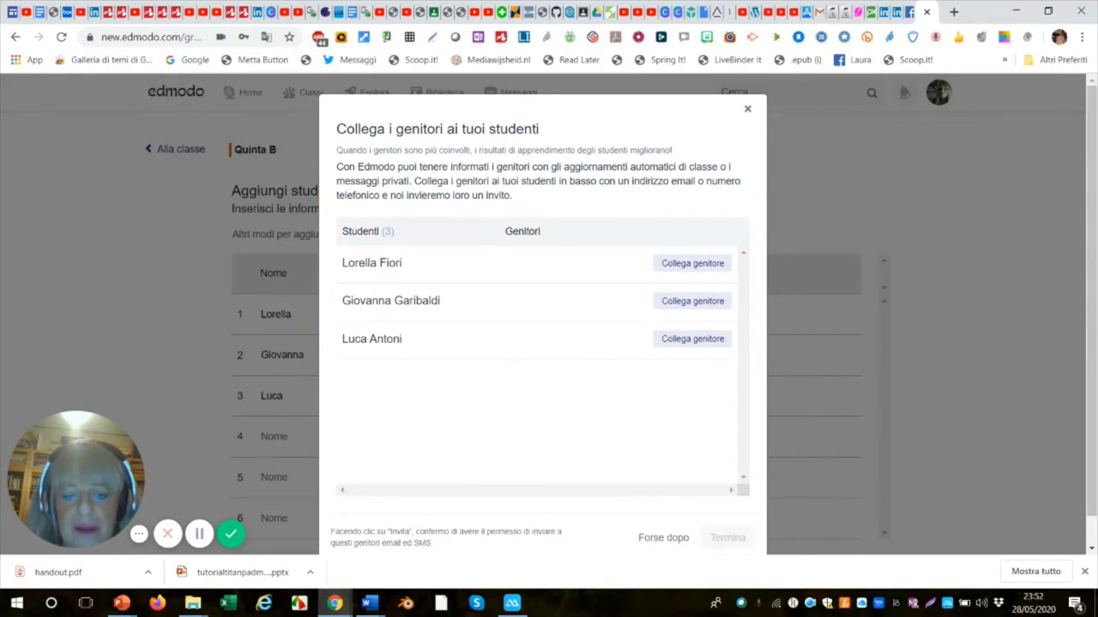
Skip parent linking with 'Forse dopo' to return to the Iscritti list.
scroll(681, 553, down, 1)
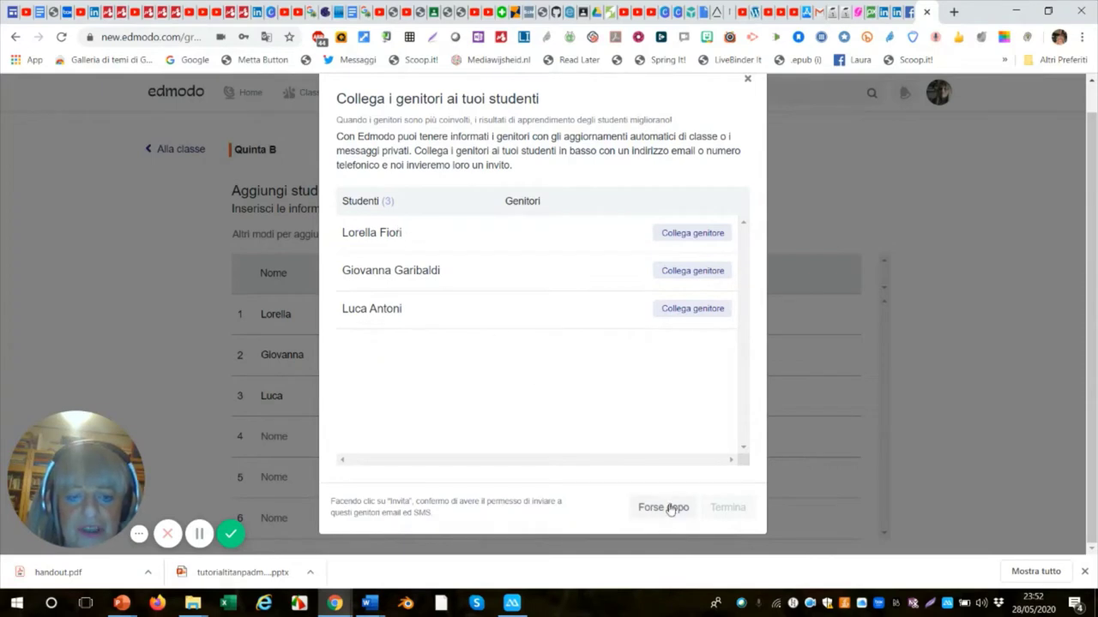
click(668, 508)
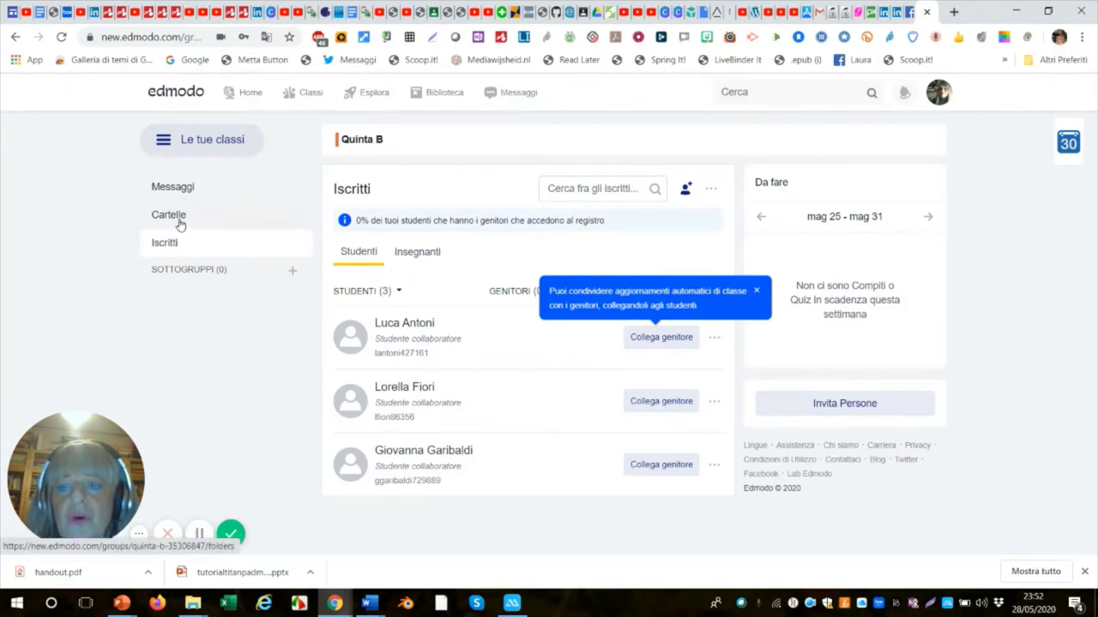
Go back to the home feed and open the Quinta B class page.
click(249, 101)
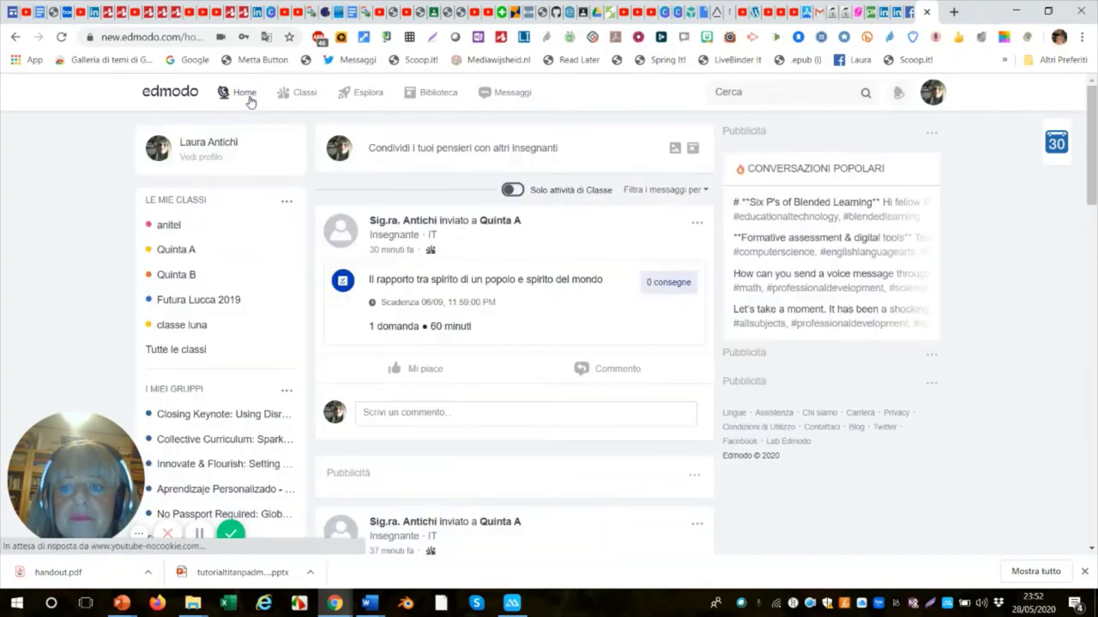
mouse_move(281, 96)
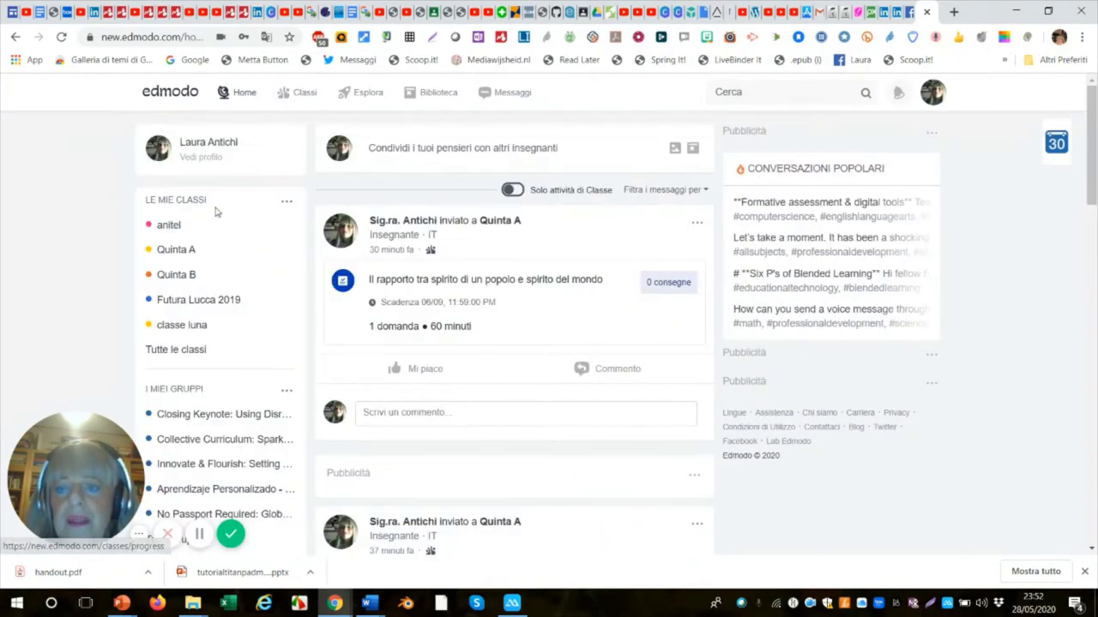
click(182, 283)
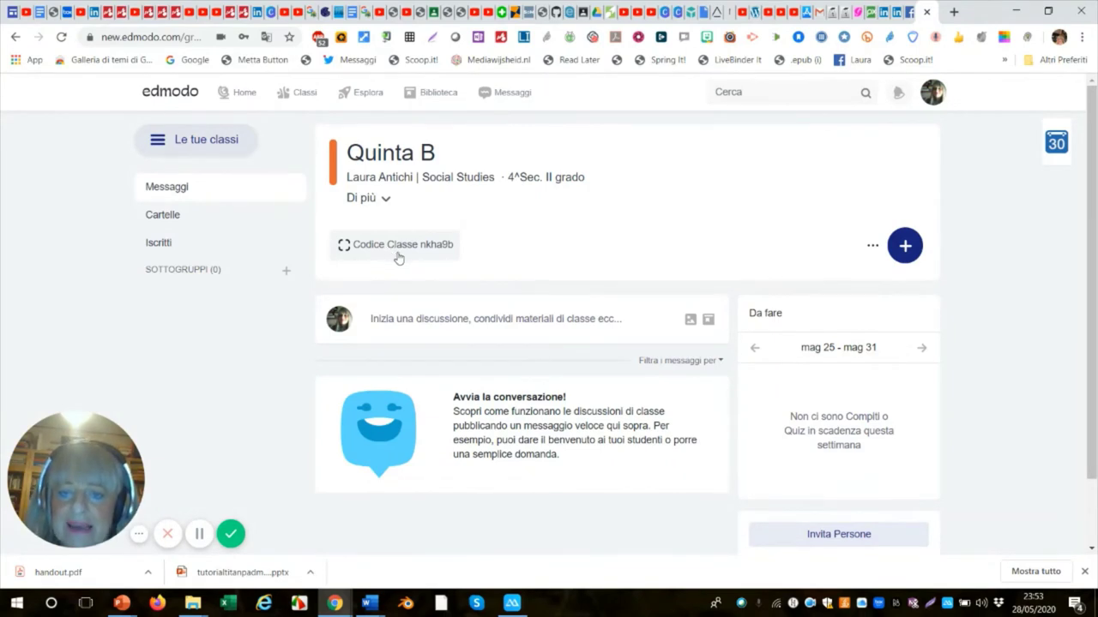
Copy Quinta B's share link from the Codice Classe invite window, then close it.
click(407, 247)
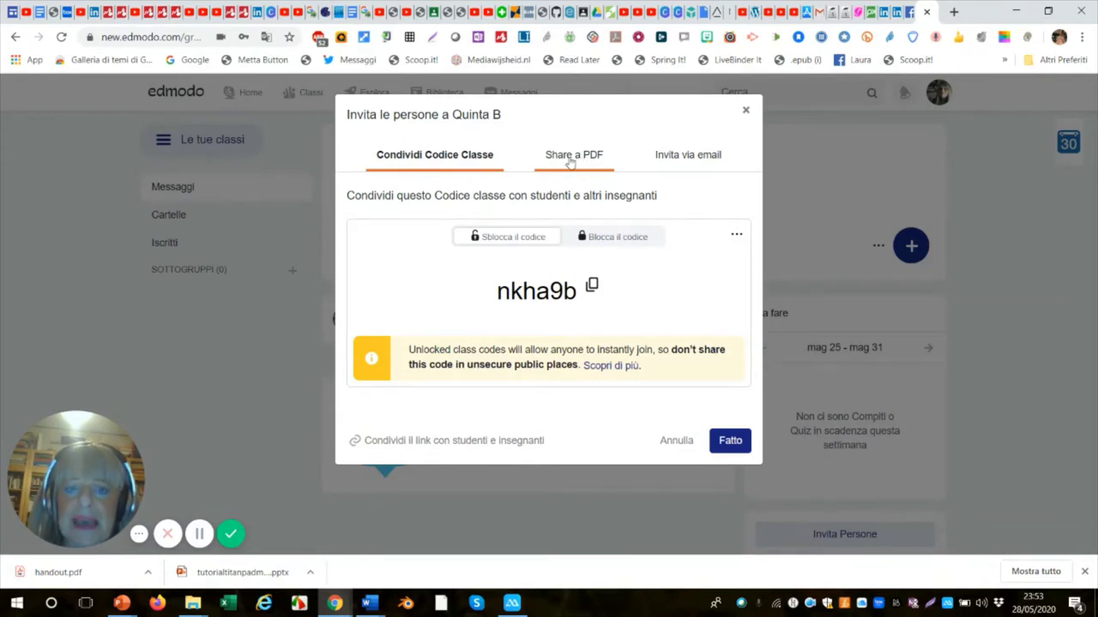
click(570, 160)
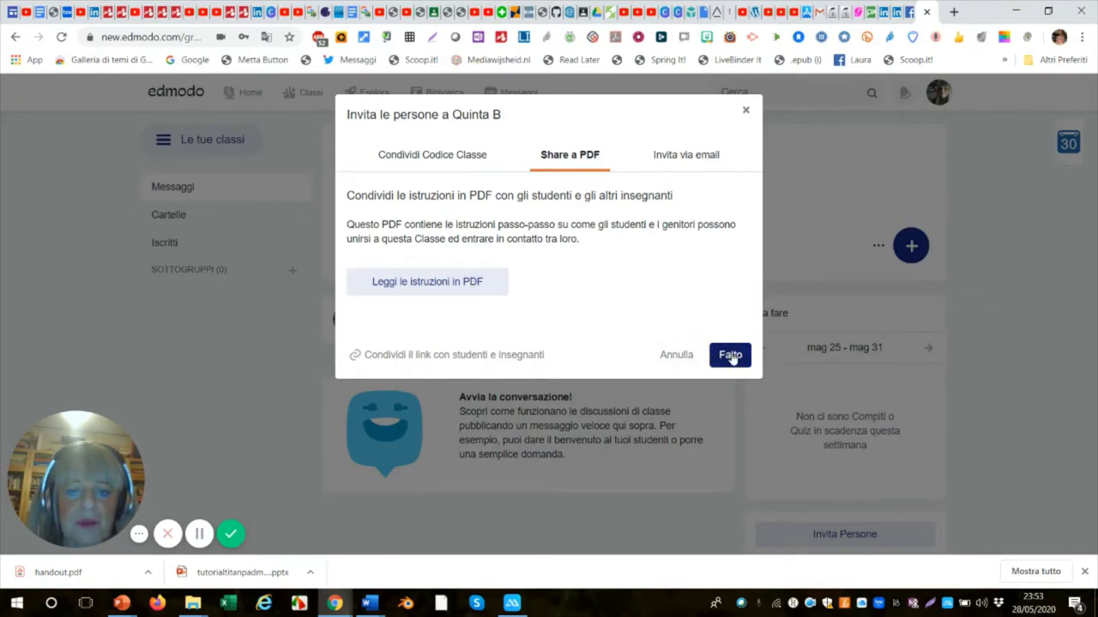
click(458, 359)
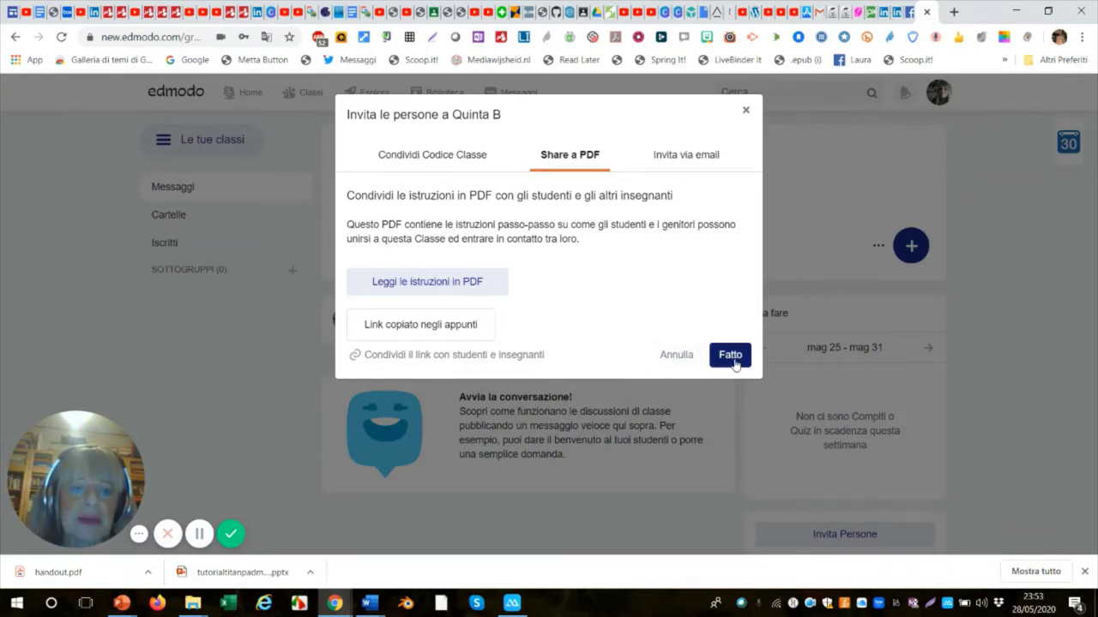
click(734, 363)
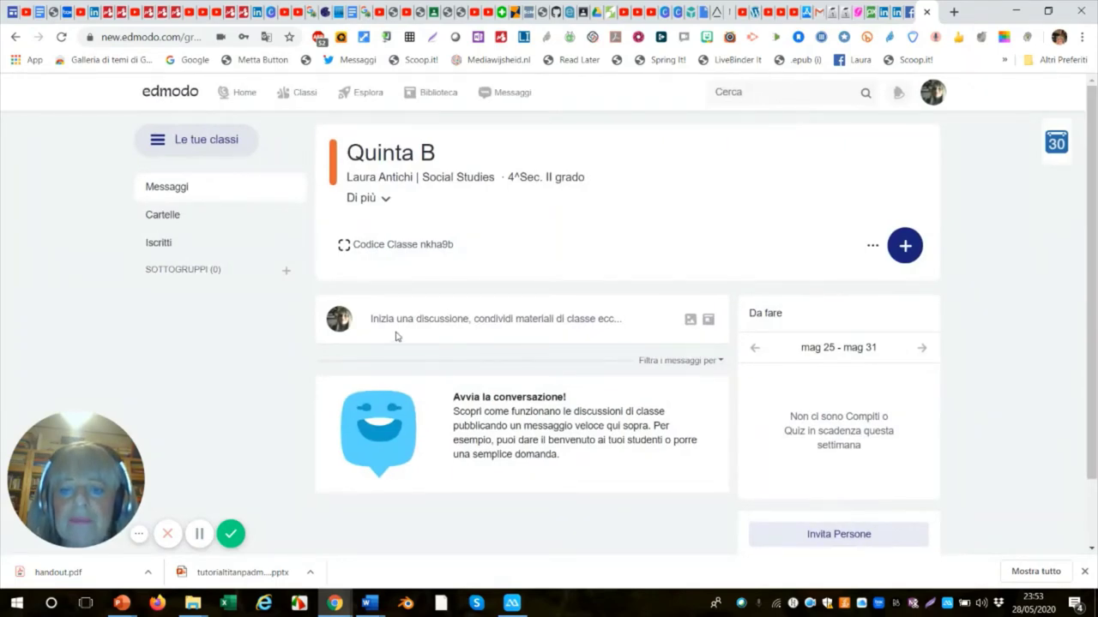
Write the post 'Benvenute e Benvenuti' and attach the image 3libro vivo_004.png.
click(385, 319)
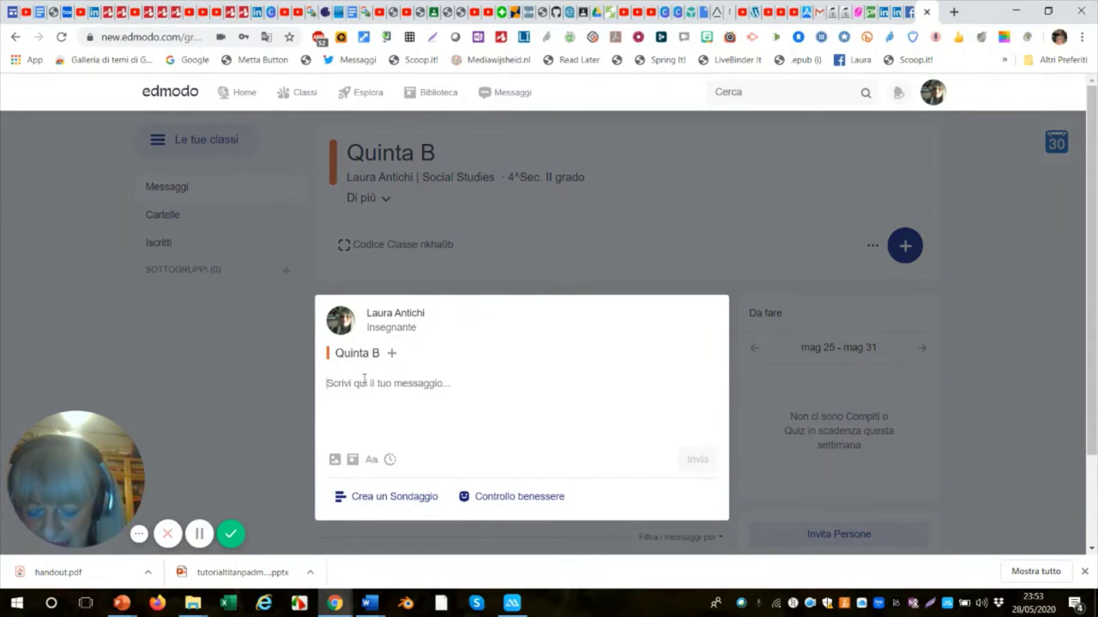
text(Be)
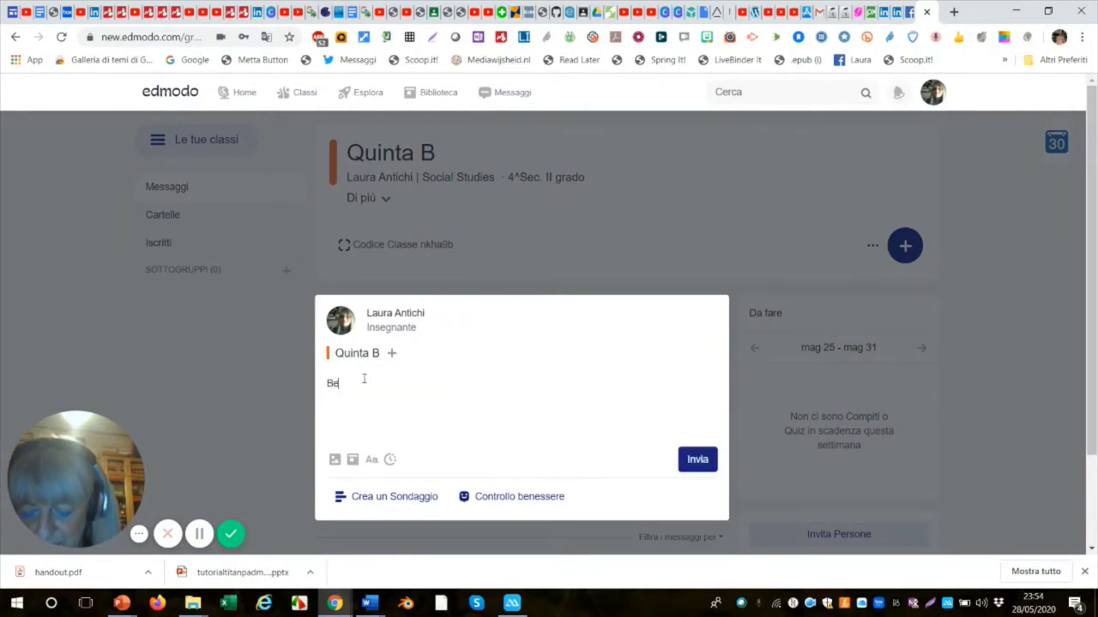
text(nv)
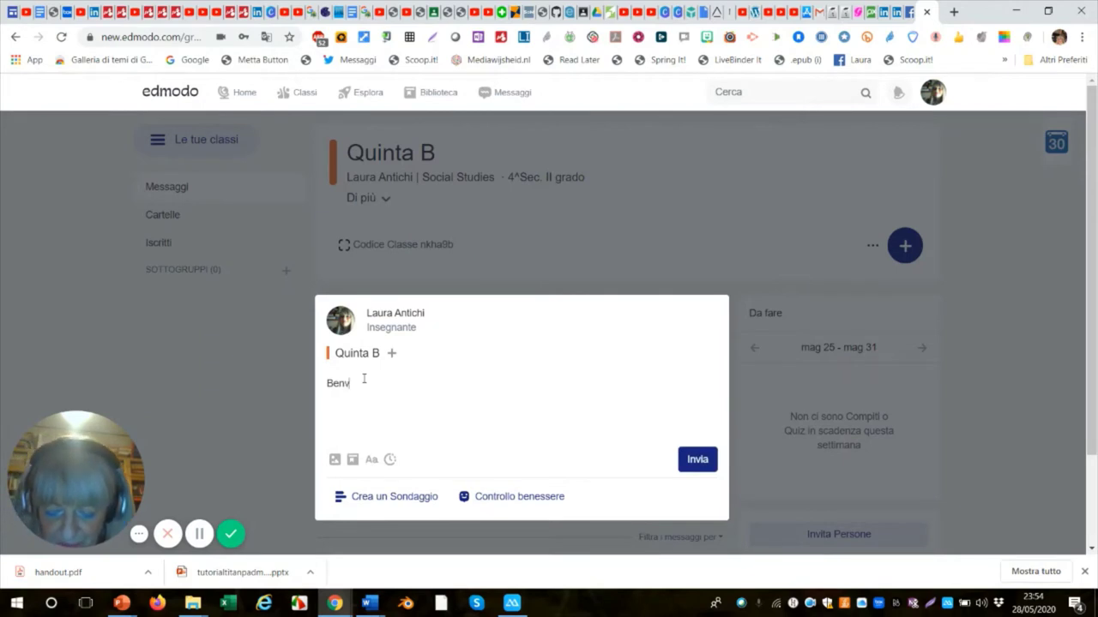
text(enu)
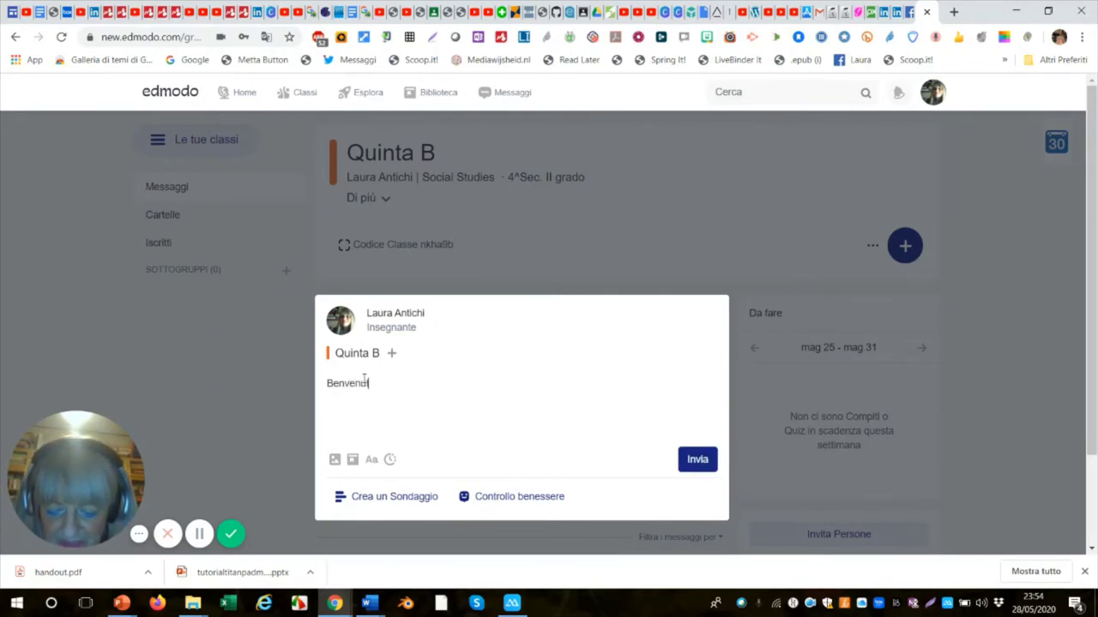
text(te e)
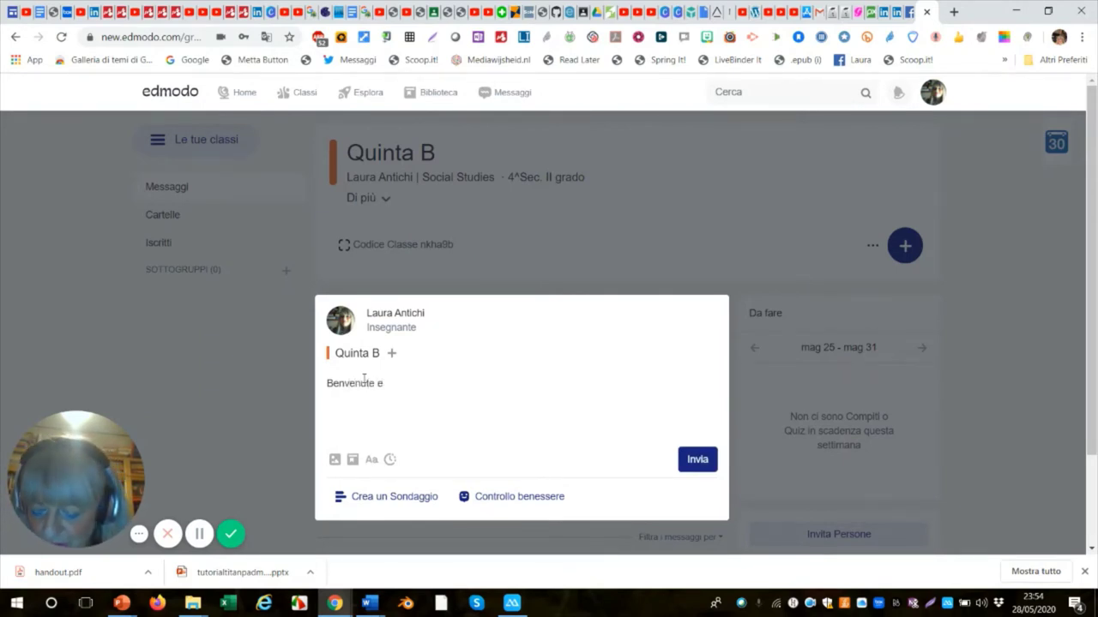
text( Benve)
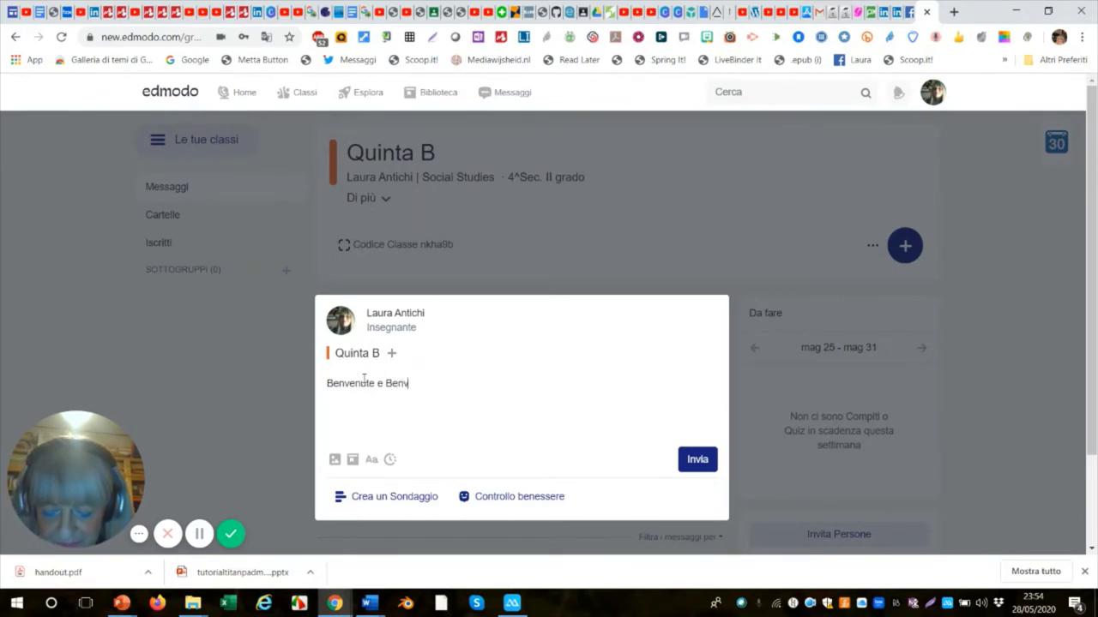
text(nuti)
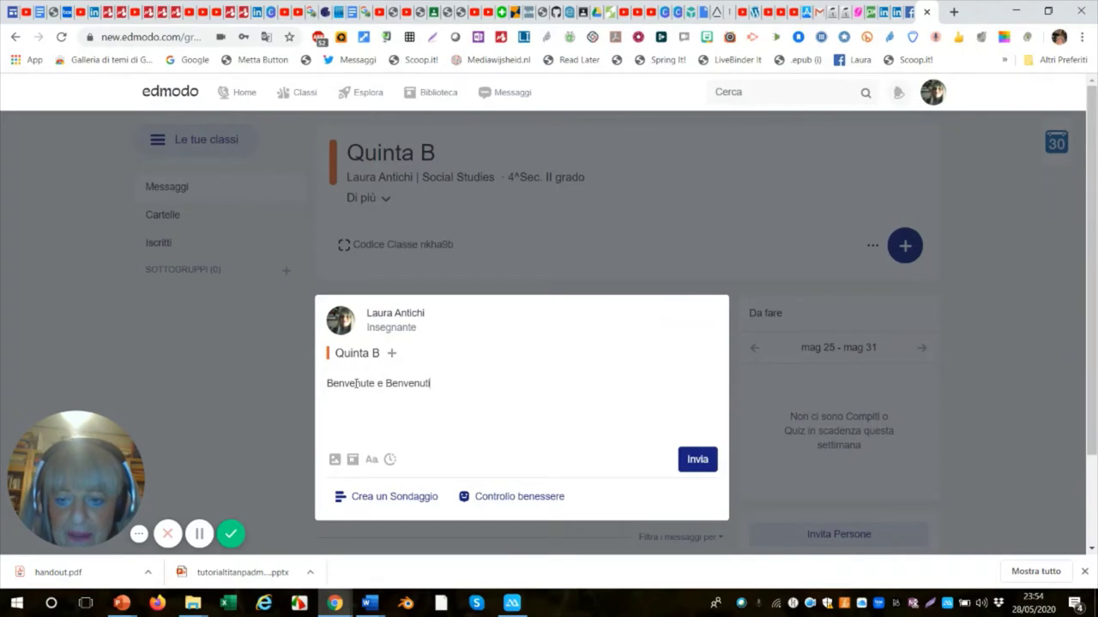
click(334, 463)
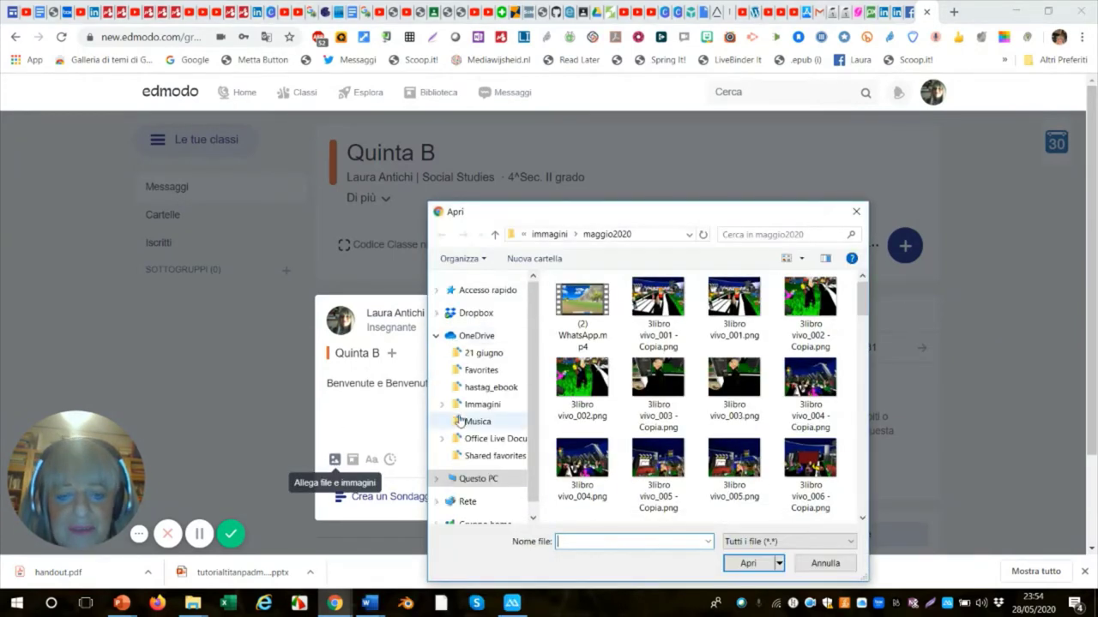
click(582, 463)
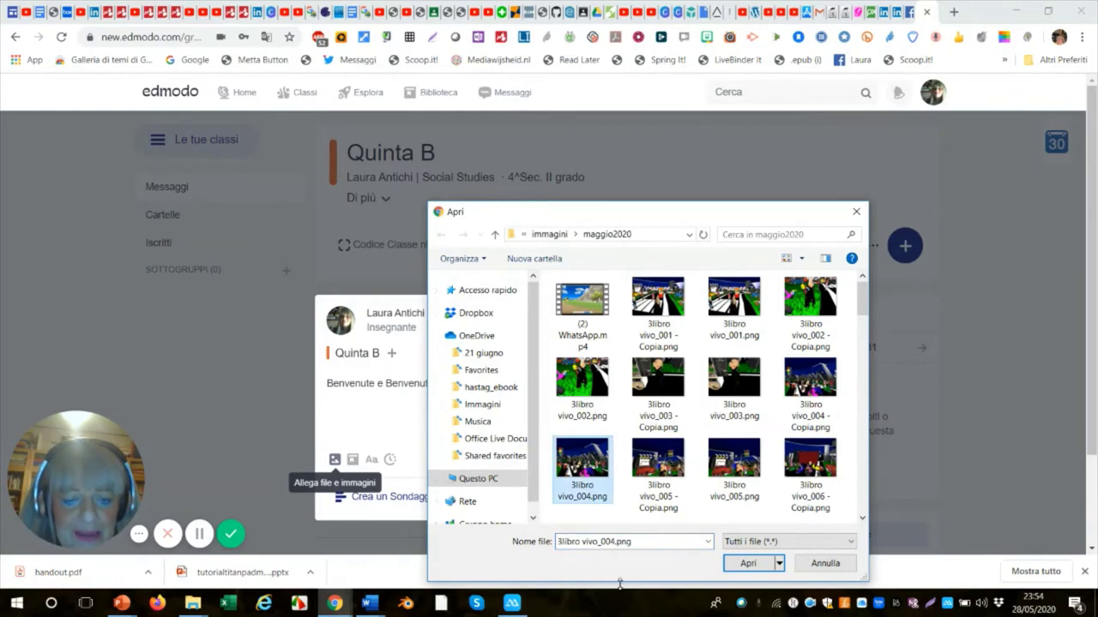
click(749, 563)
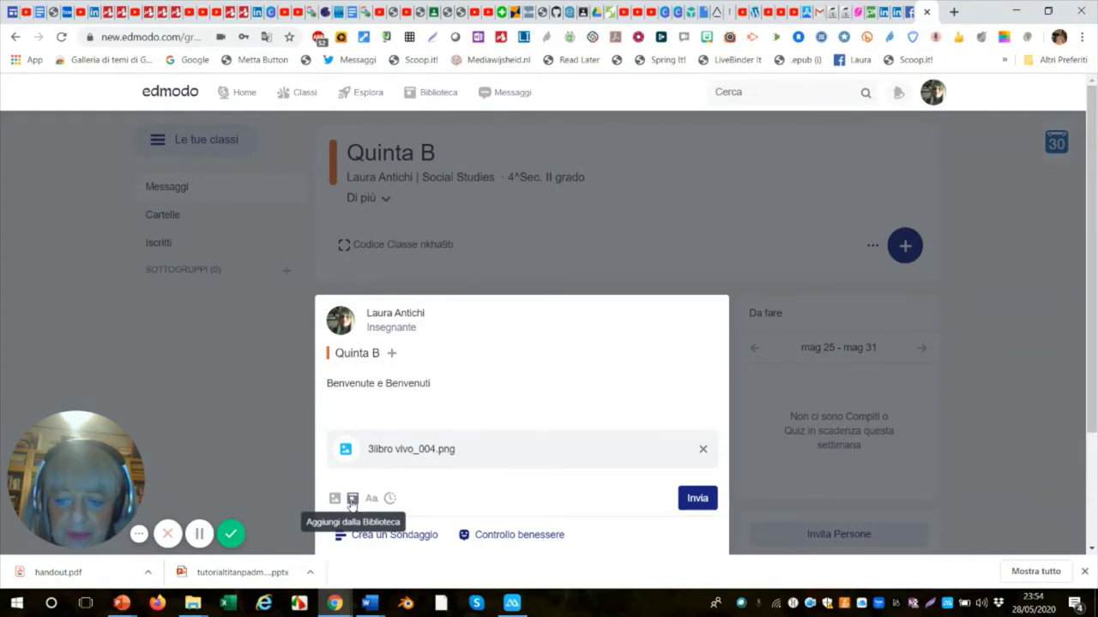
Publish the 'Benvenute e Benvenuti' post with its city image and review it in the Quinta B feed.
click(688, 507)
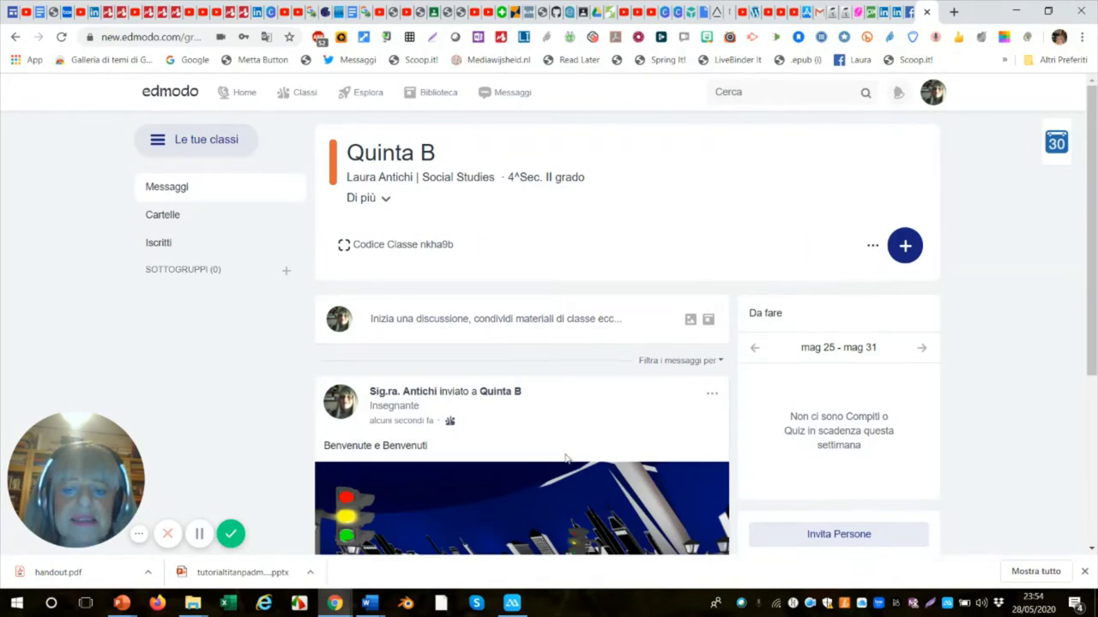
scroll(564, 461, down, 3)
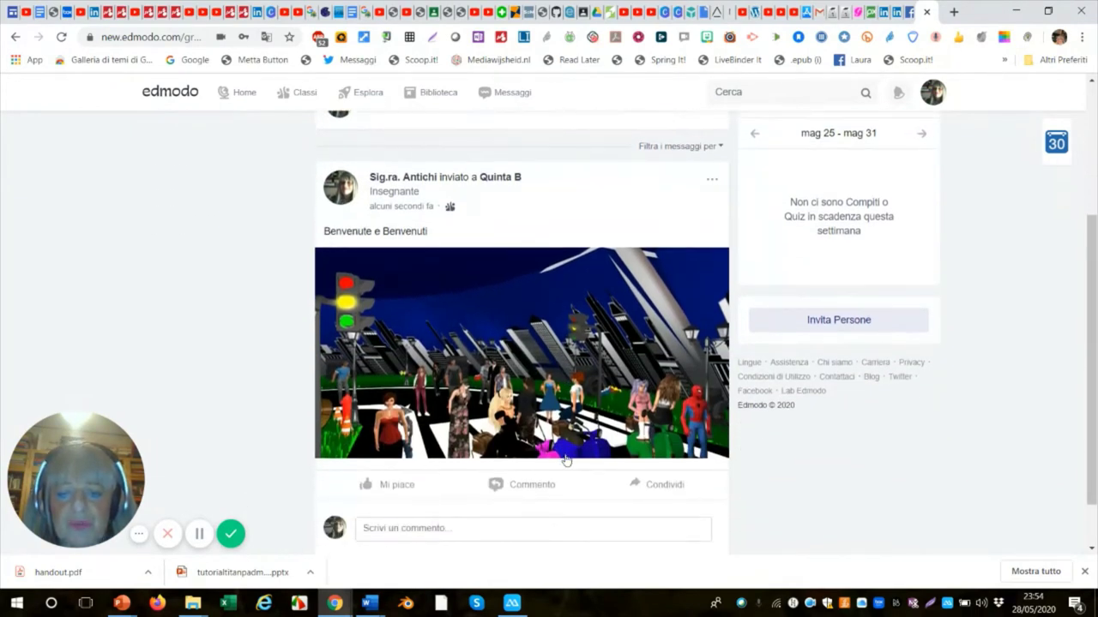
scroll(555, 467, up, 1)
scroll(552, 476, down, 2)
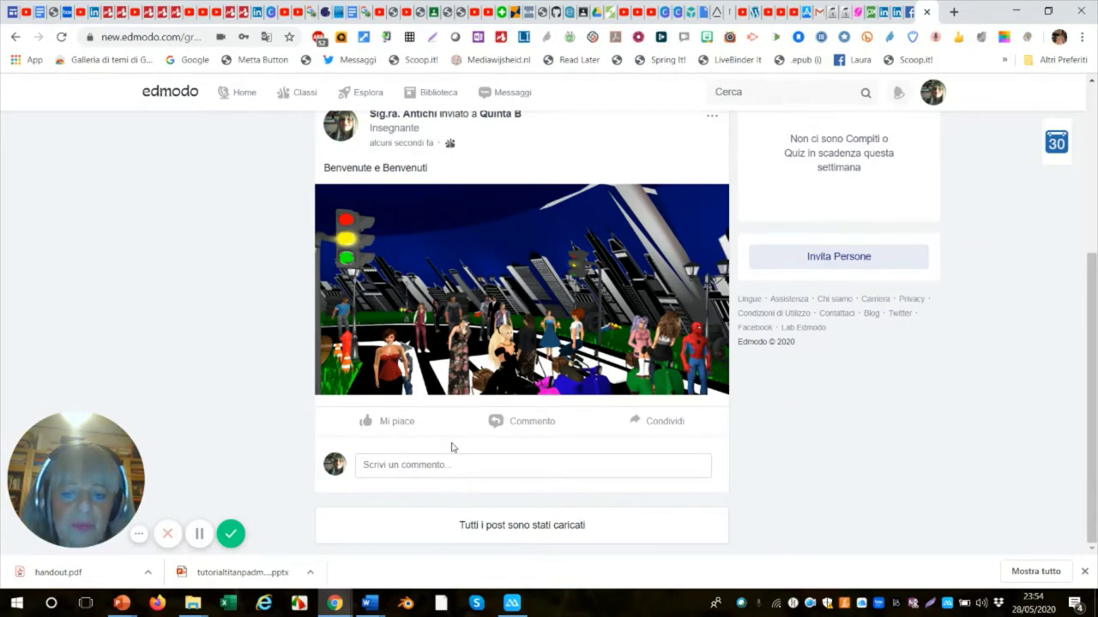
scroll(452, 450, up, 1)
scroll(454, 446, up, 2)
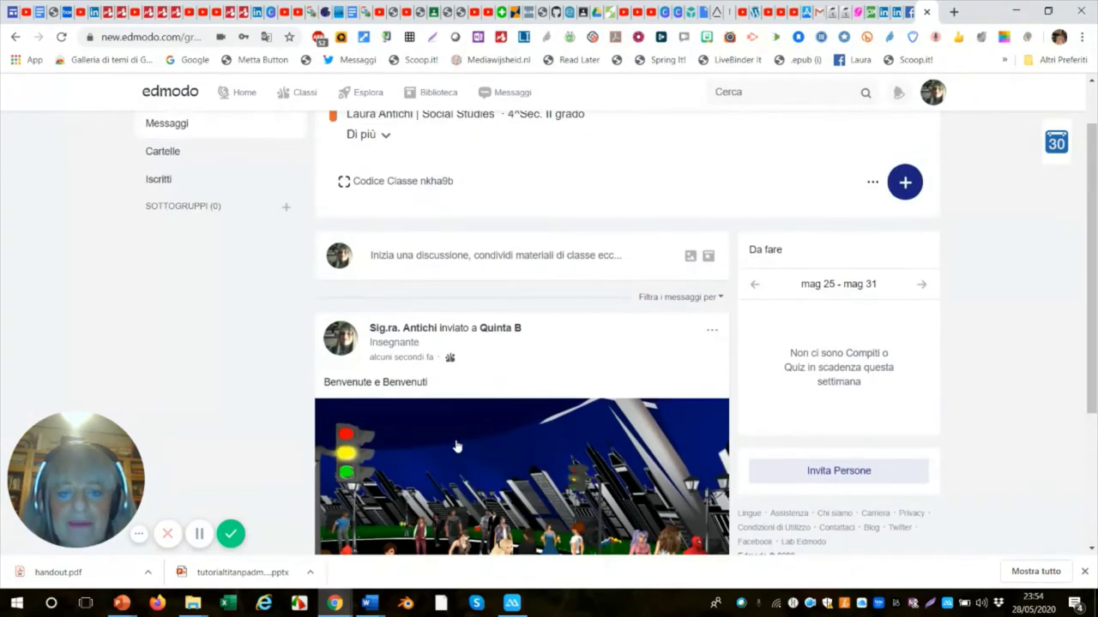
scroll(427, 340, up, 1)
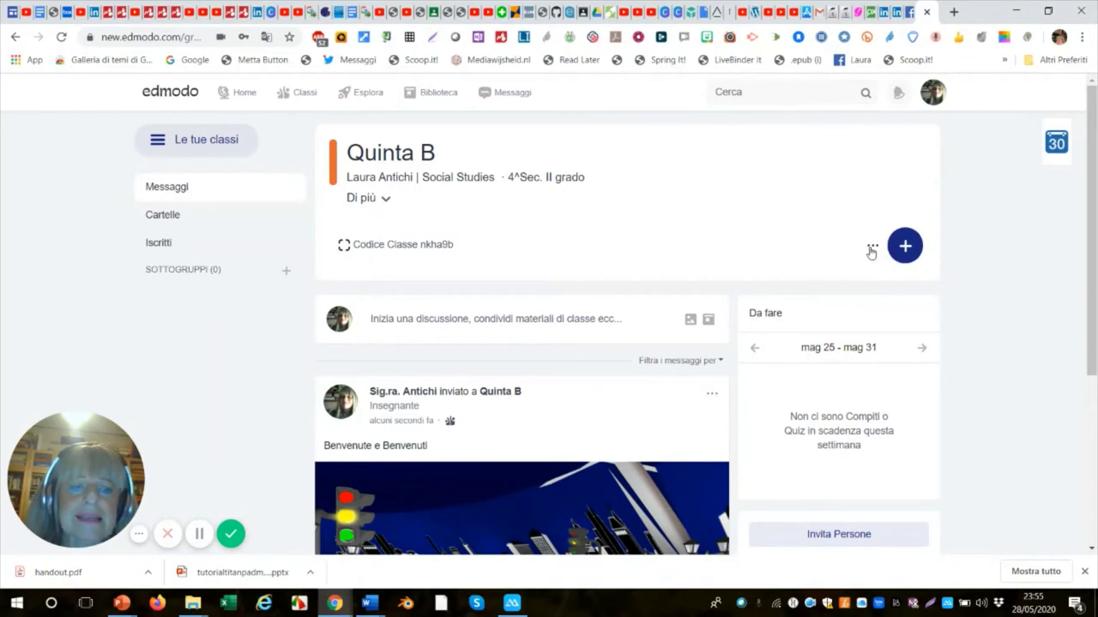
Look at the class options and the add-students page, then return to the Quinta B class page.
click(872, 248)
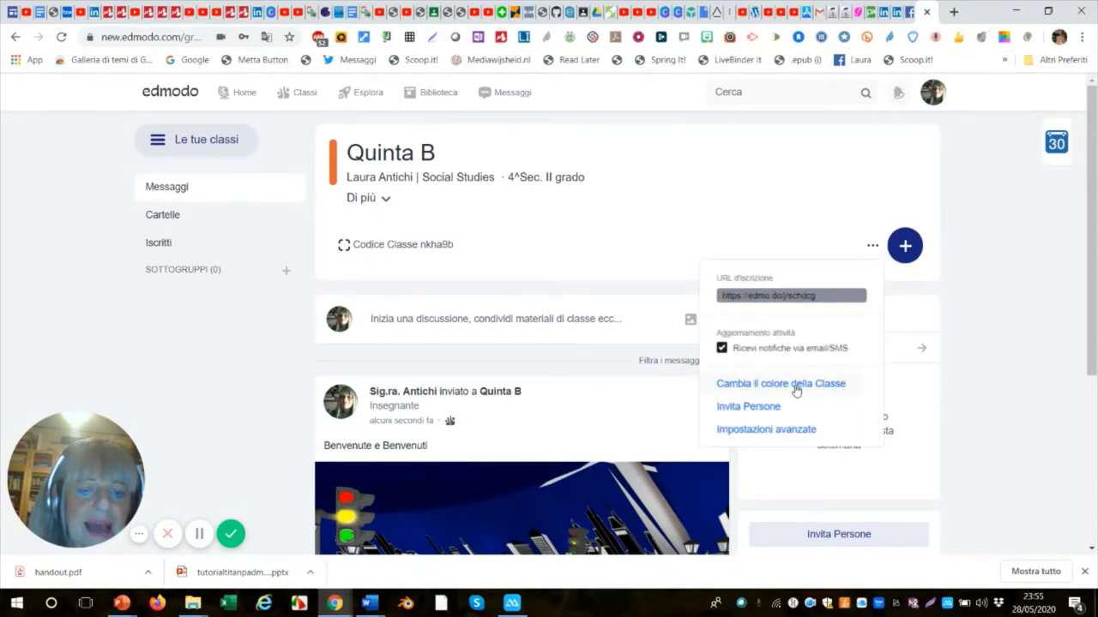
click(755, 409)
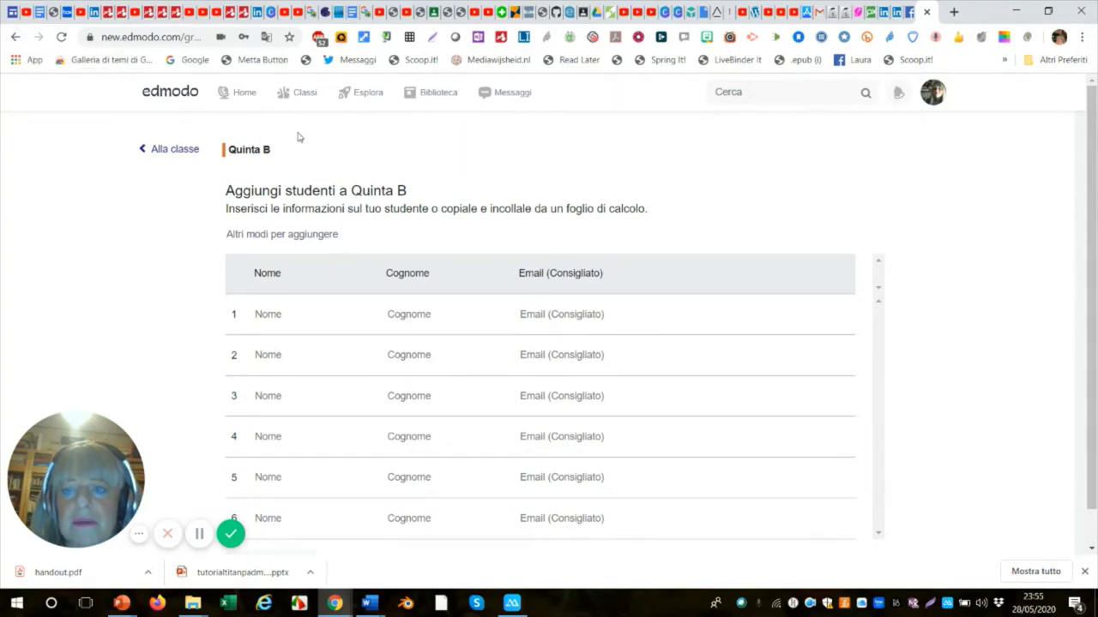
click(16, 37)
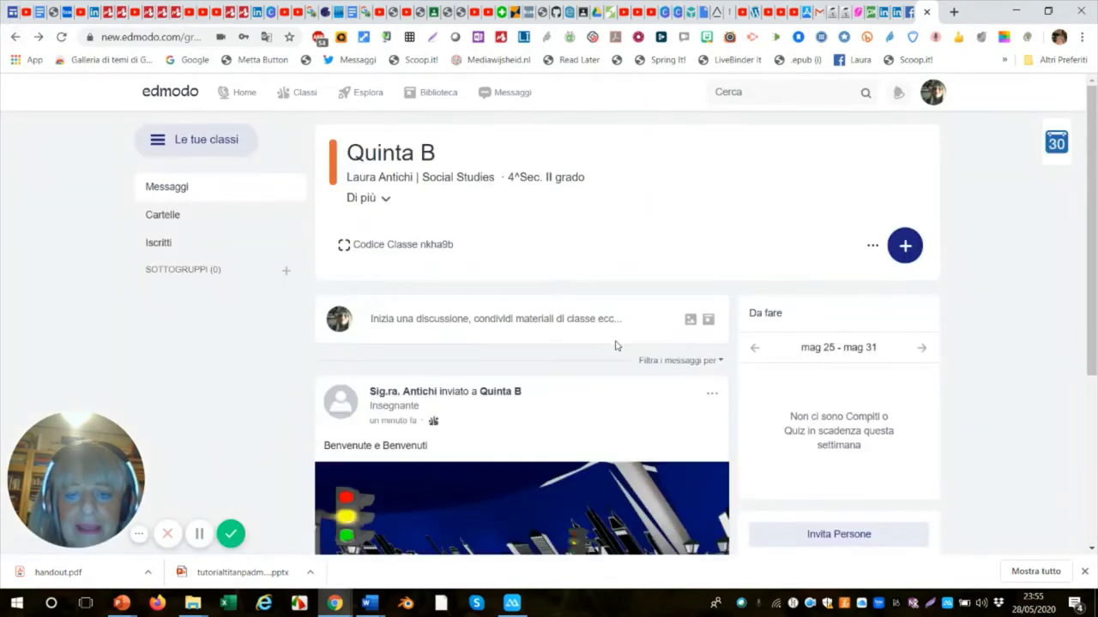
Start a blank new assignment, 'Compito senza titolo', with Crea un compito.
click(913, 248)
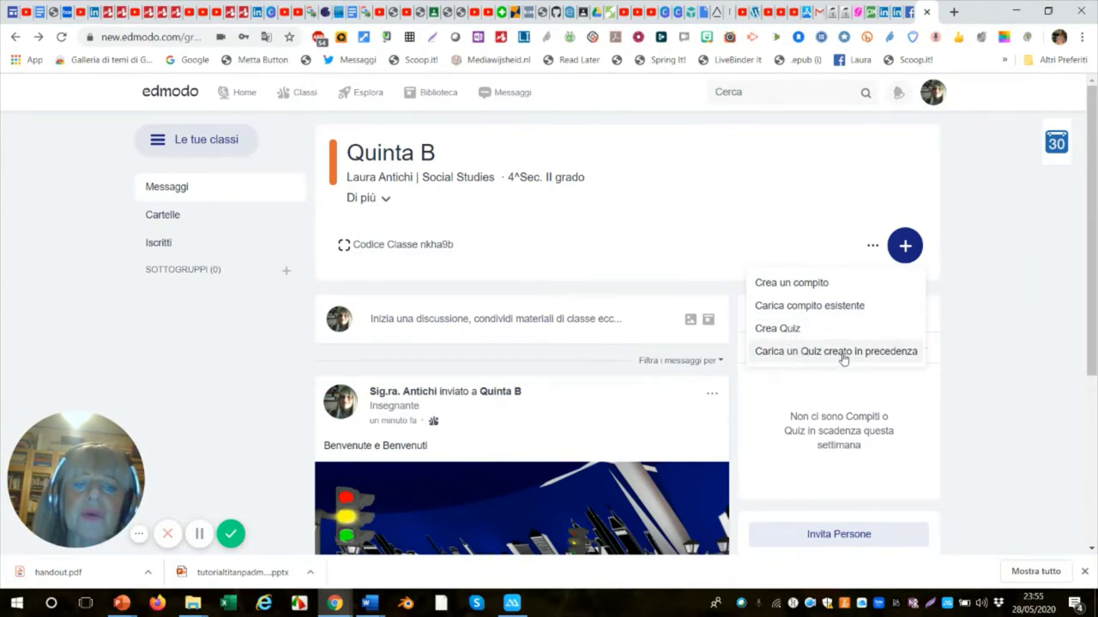
click(729, 225)
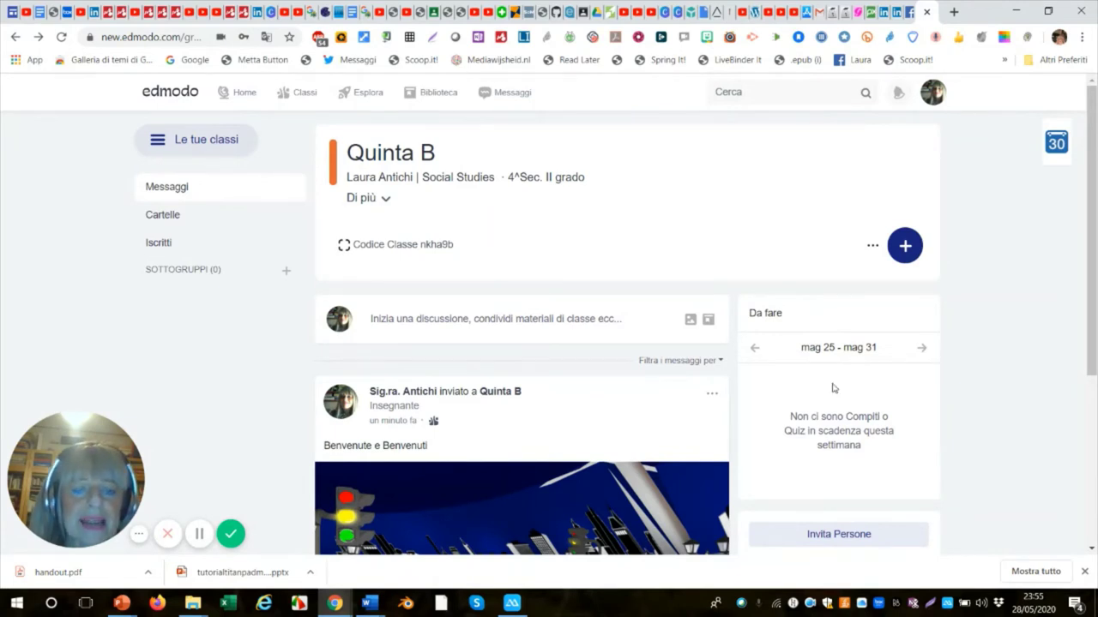
click(907, 249)
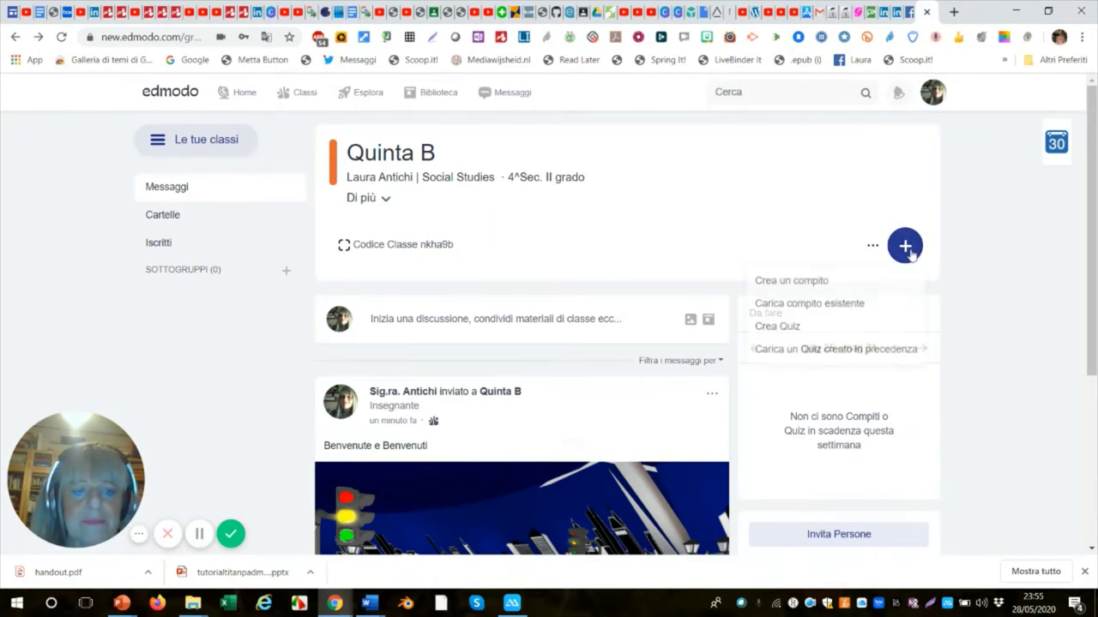
click(797, 287)
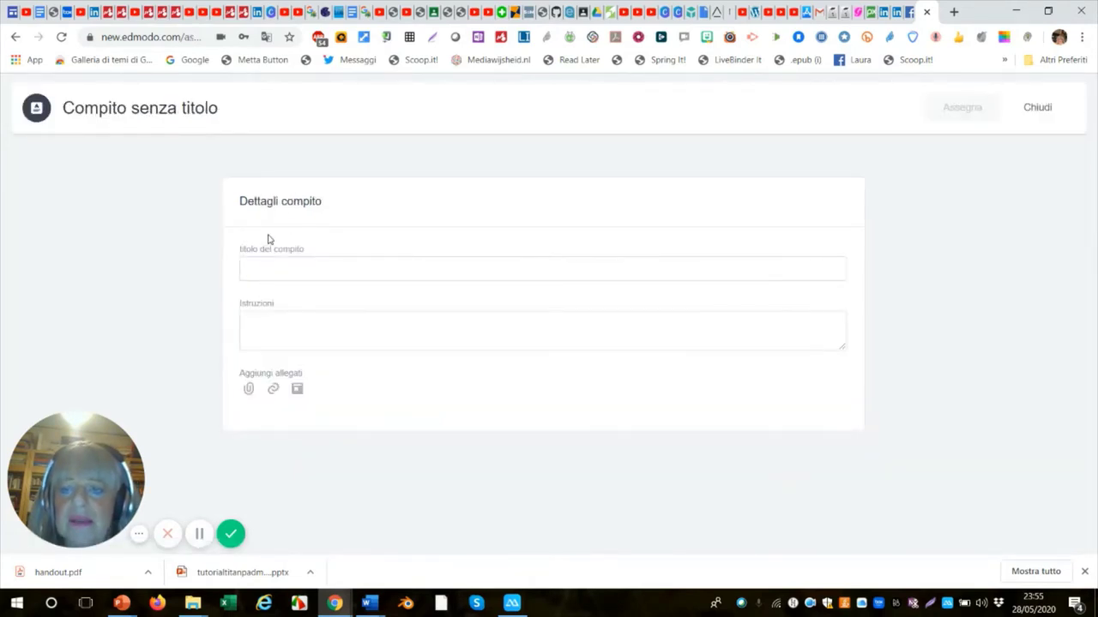
Enter title 'Crea uno schema' and instructions 'Crea una mappa delle opere di Hegel', correcting the 'ipere' typo.
click(268, 266)
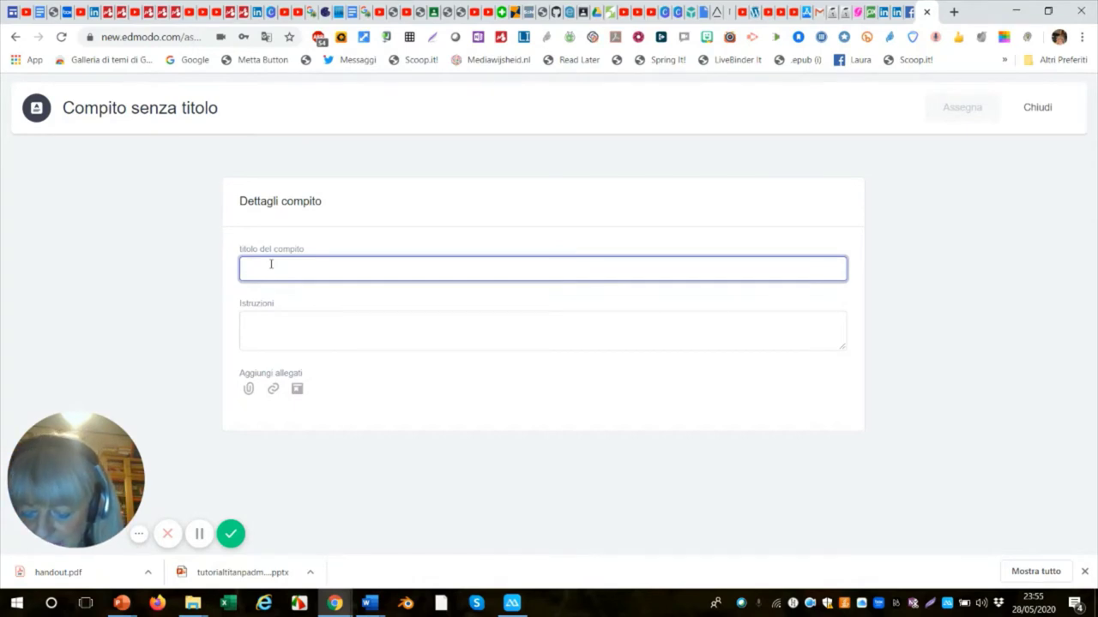
text(Crea)
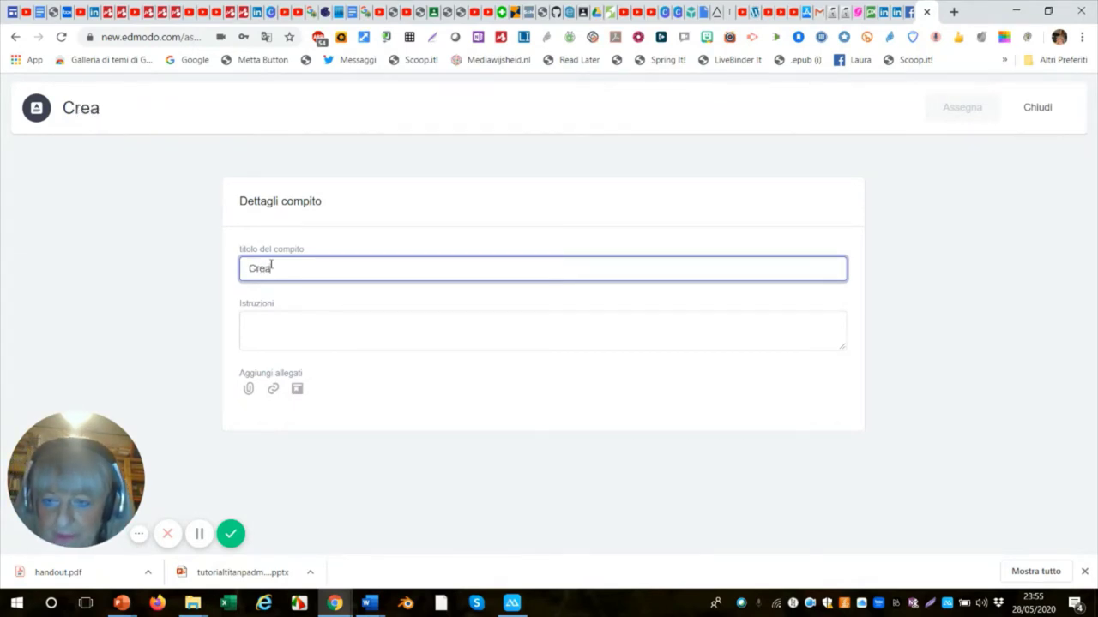
text( un)
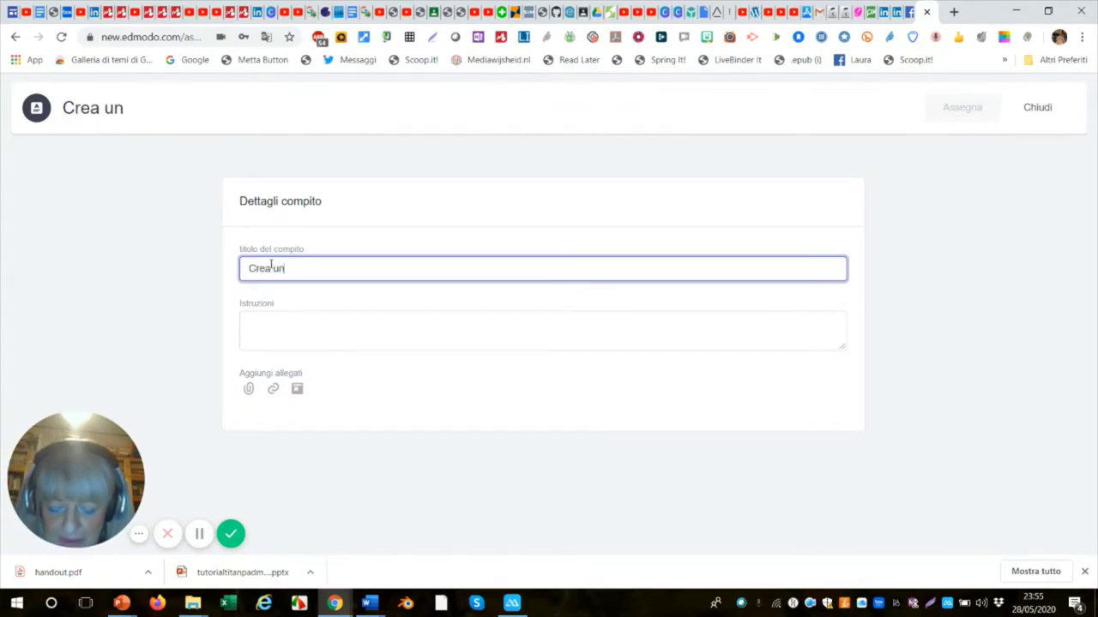
text(o schema)
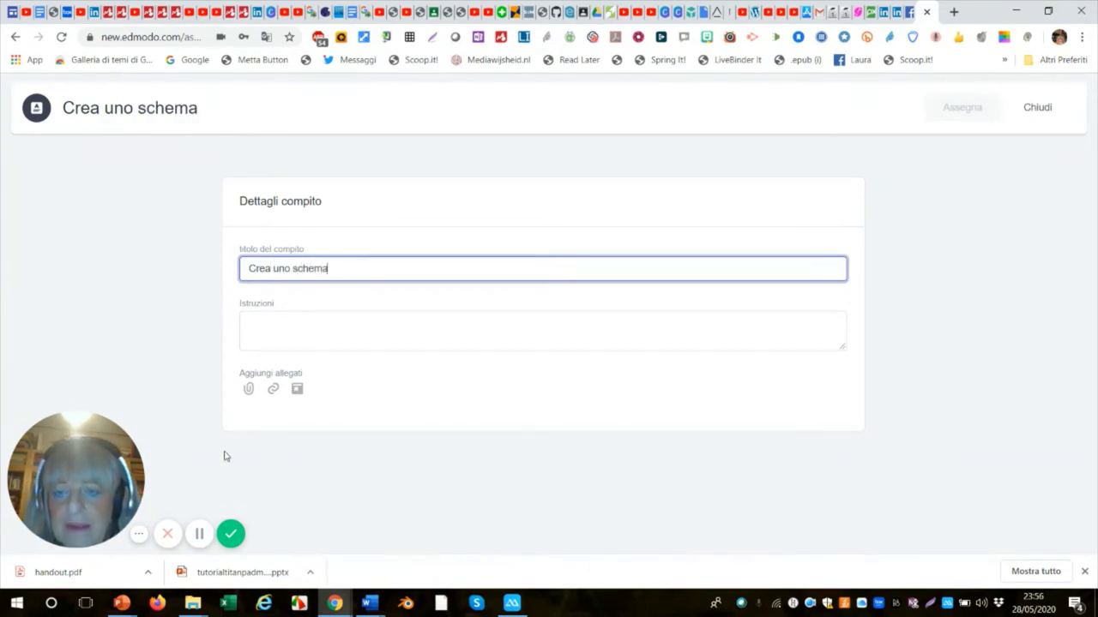
click(275, 329)
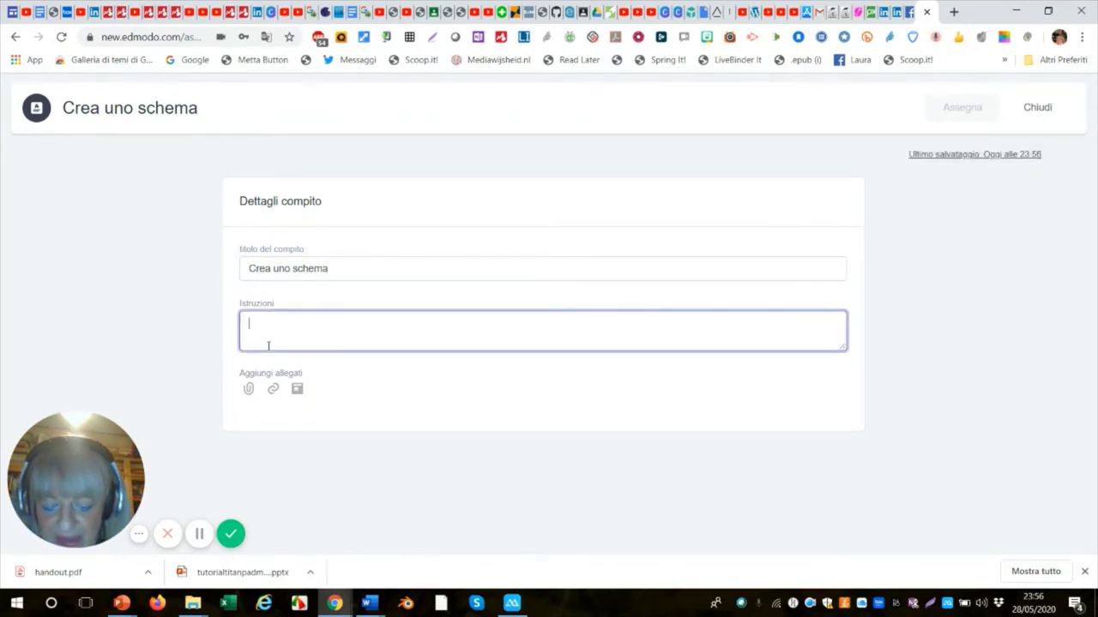
text(Crea u)
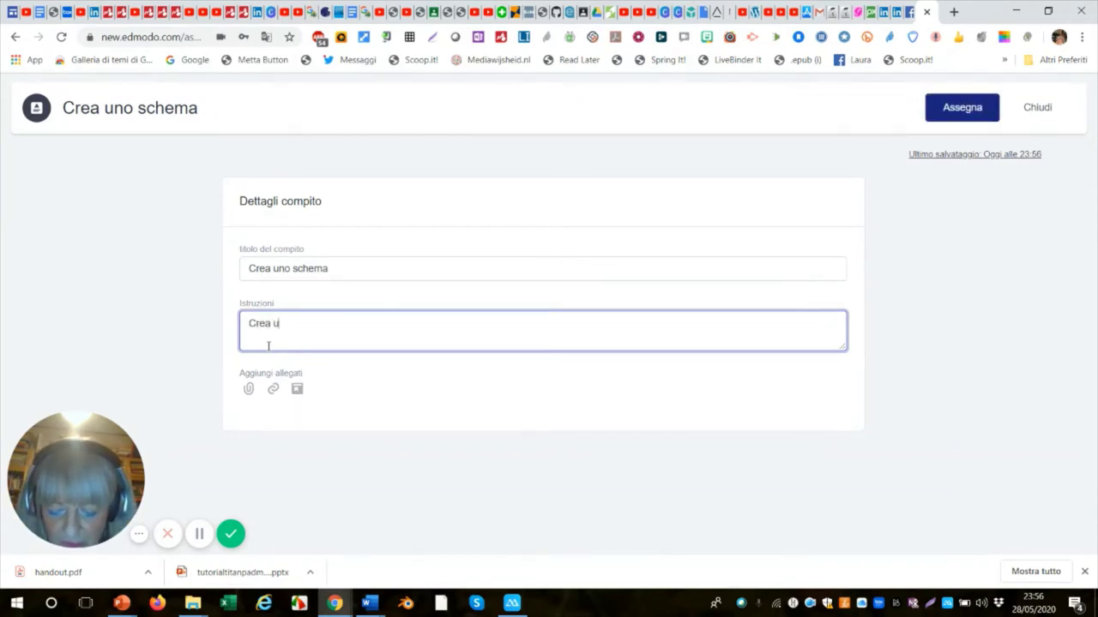
text(na mappa)
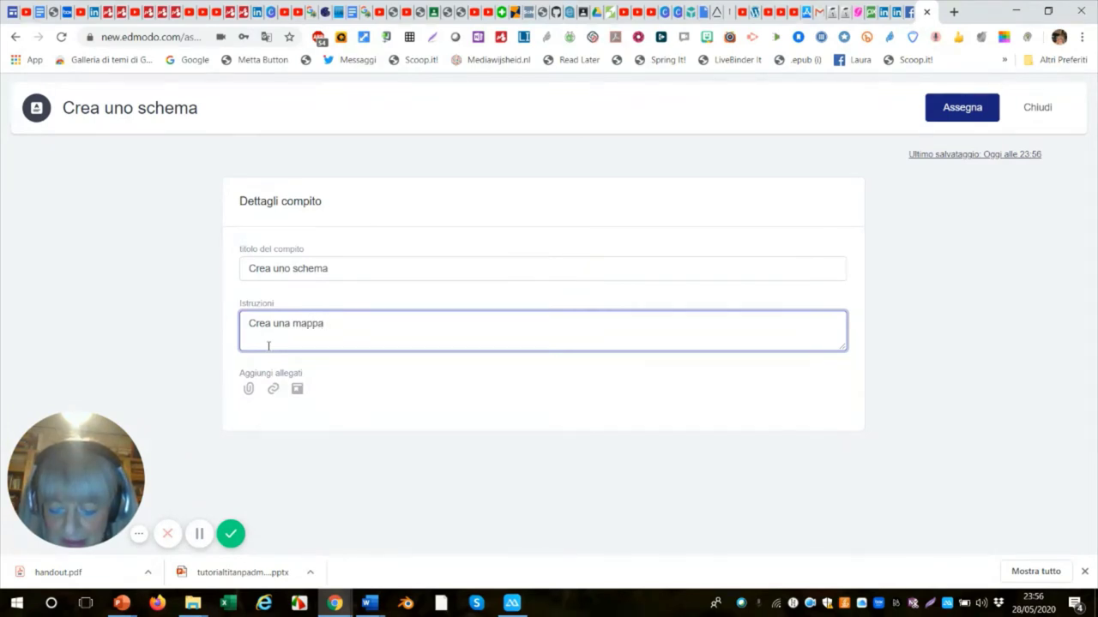
text( de)
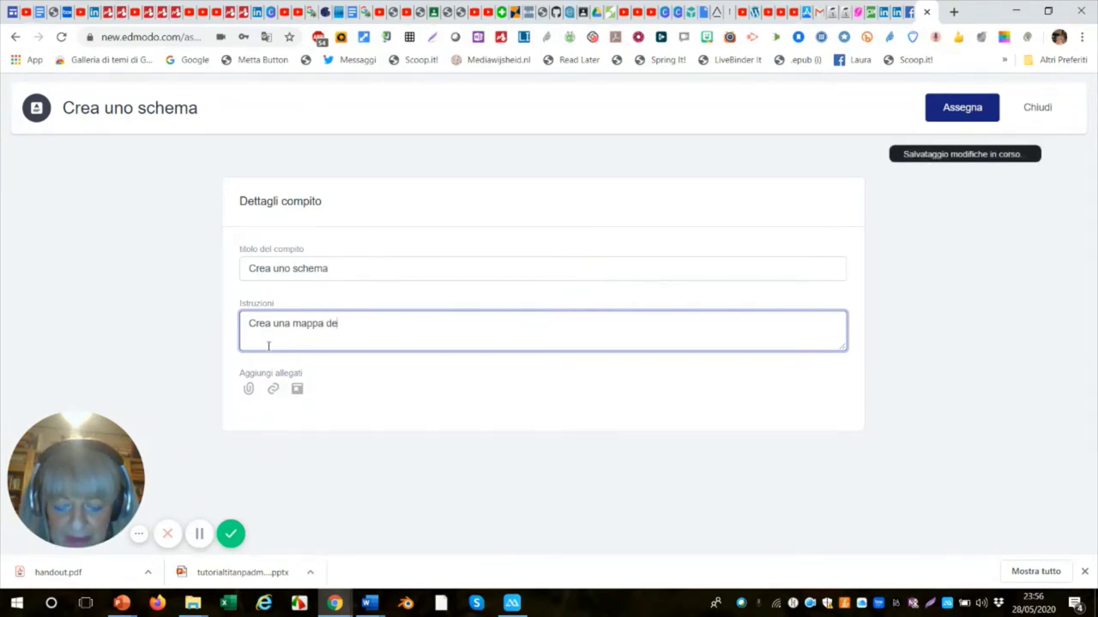
text(lle ip)
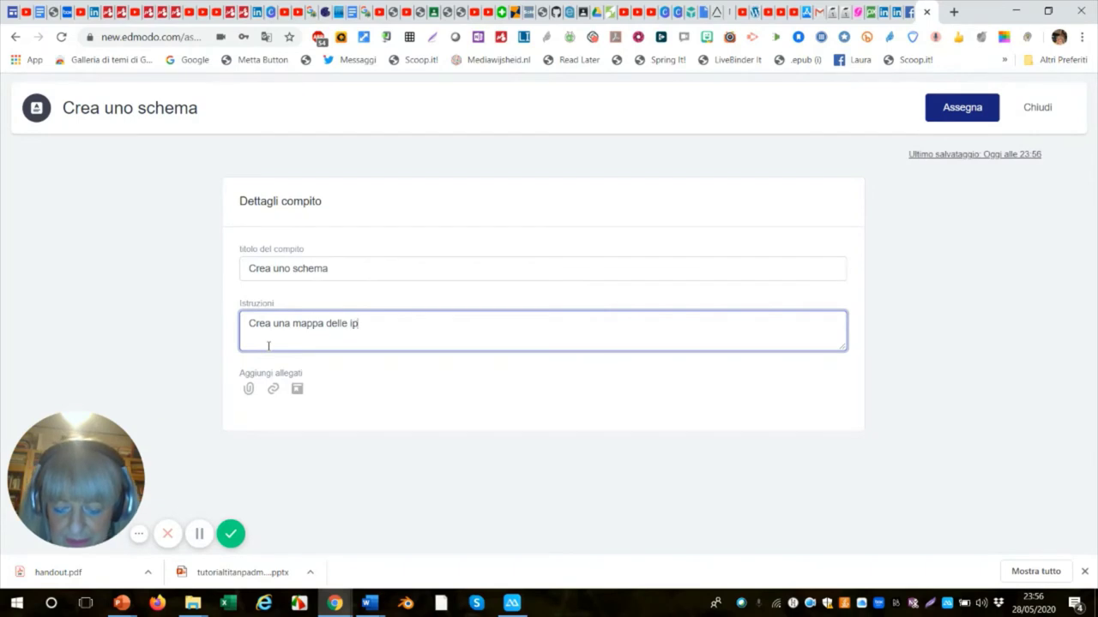
text(ere d)
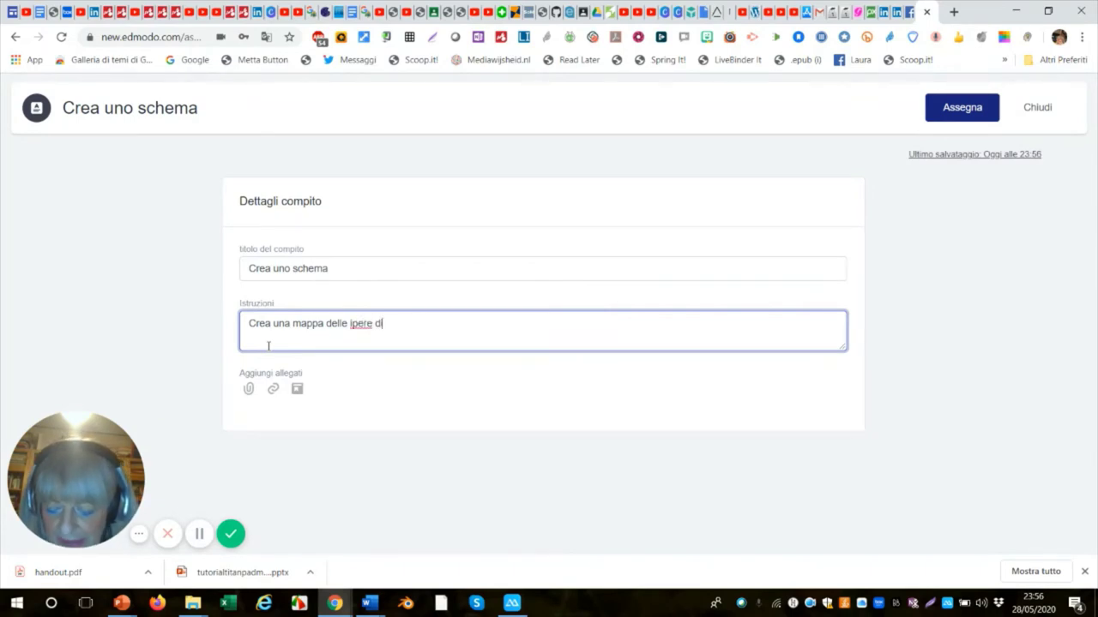
text(i Hegel)
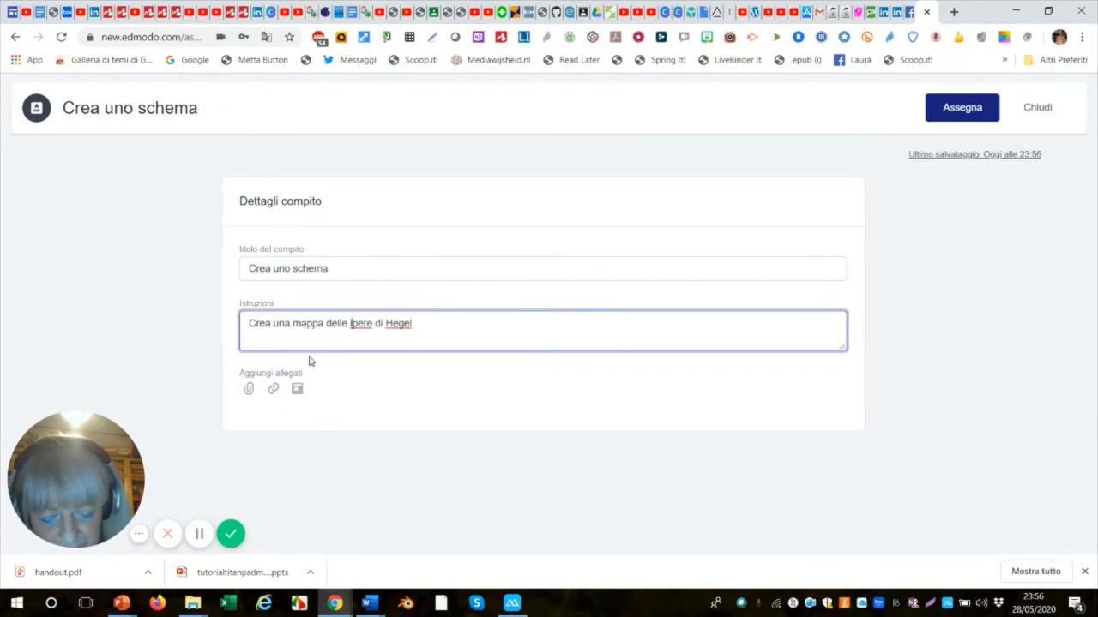
key(Delete)
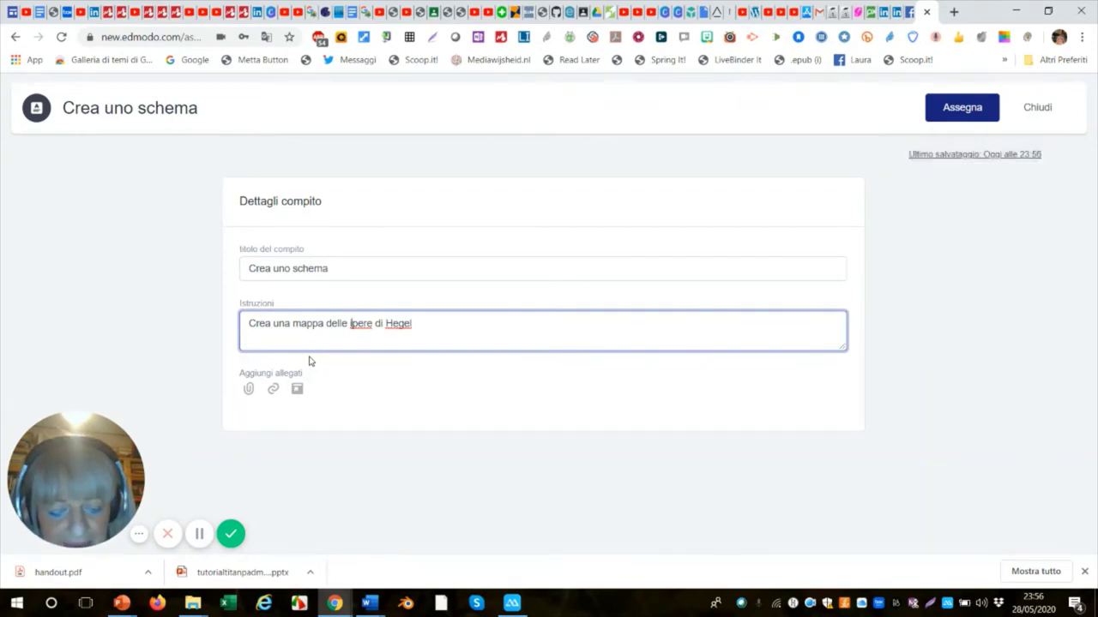
key(BackSpace)
text(o)
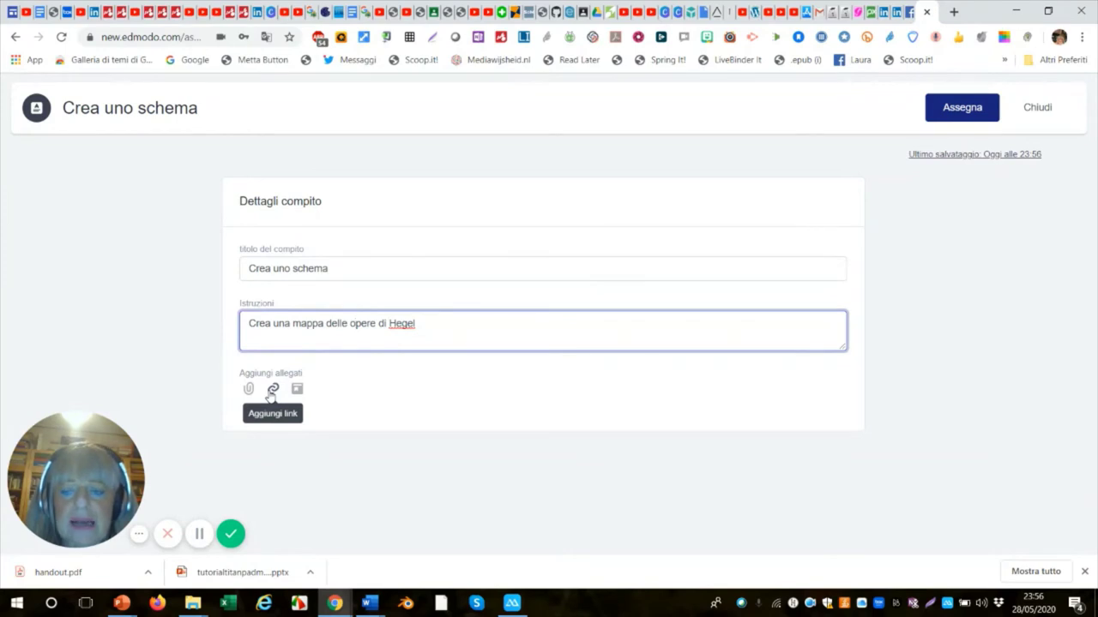
click(271, 390)
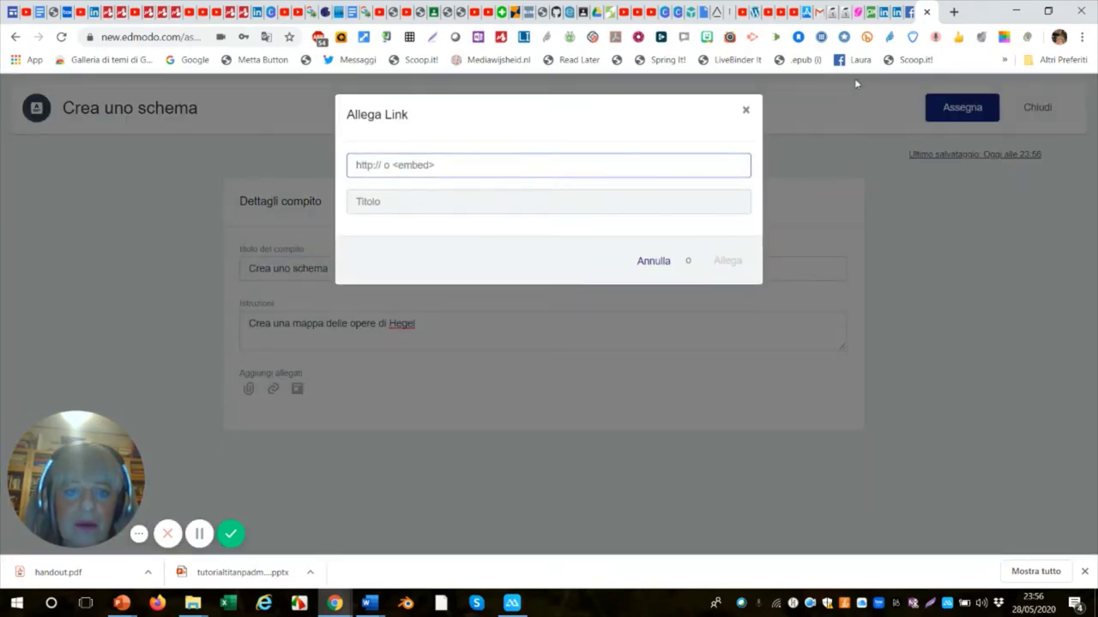
click(744, 114)
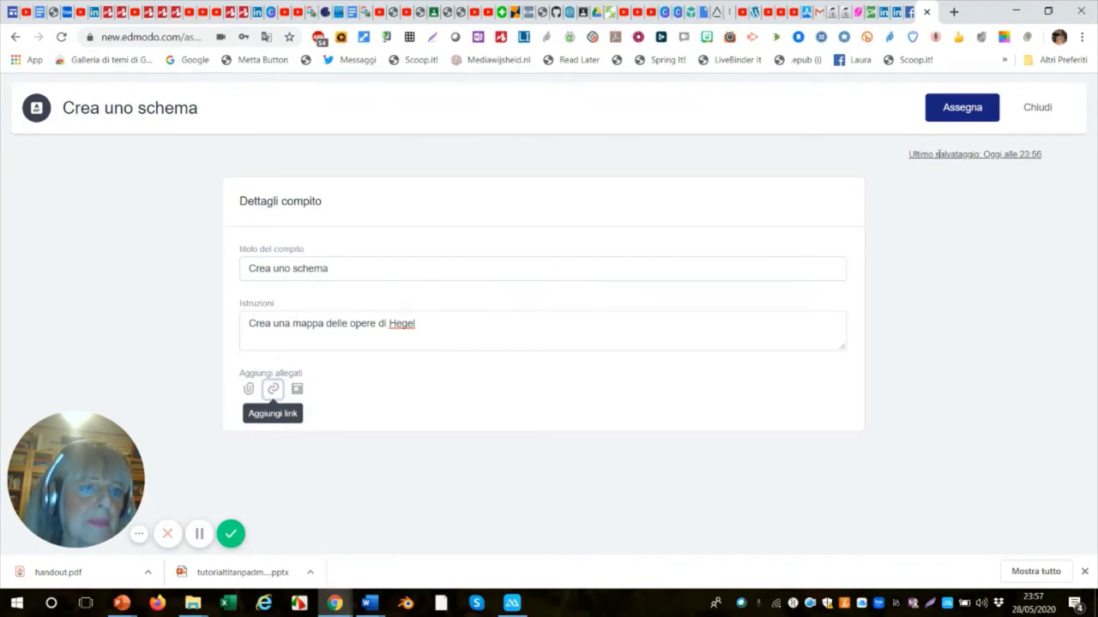
Assign 'Crea uno schema' to Quinta B with a due date of June 3, 2020.
click(956, 111)
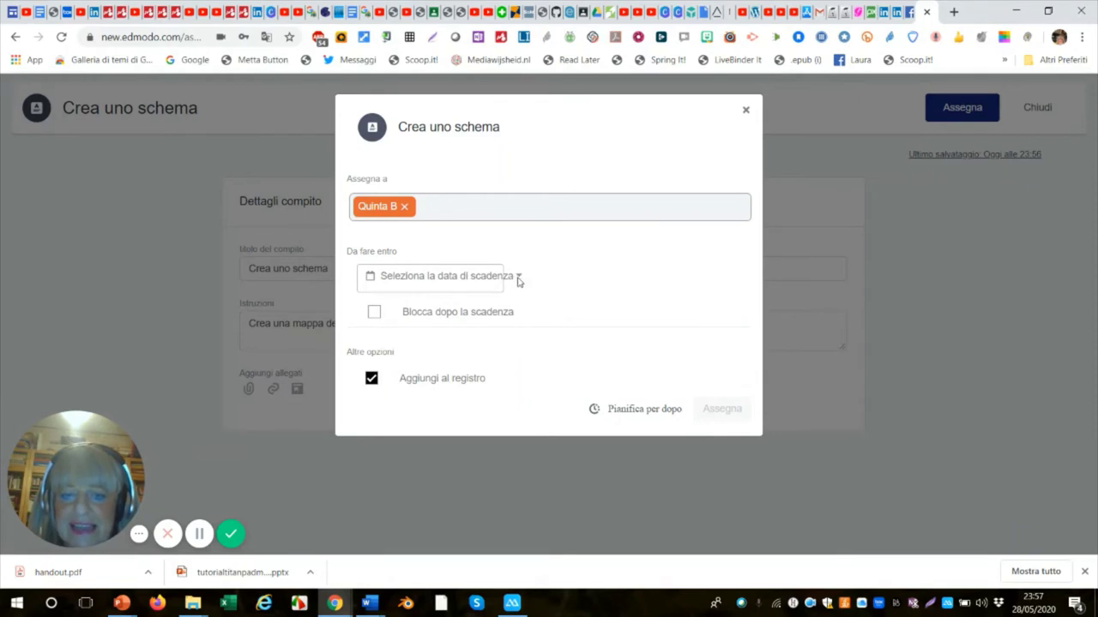
click(518, 280)
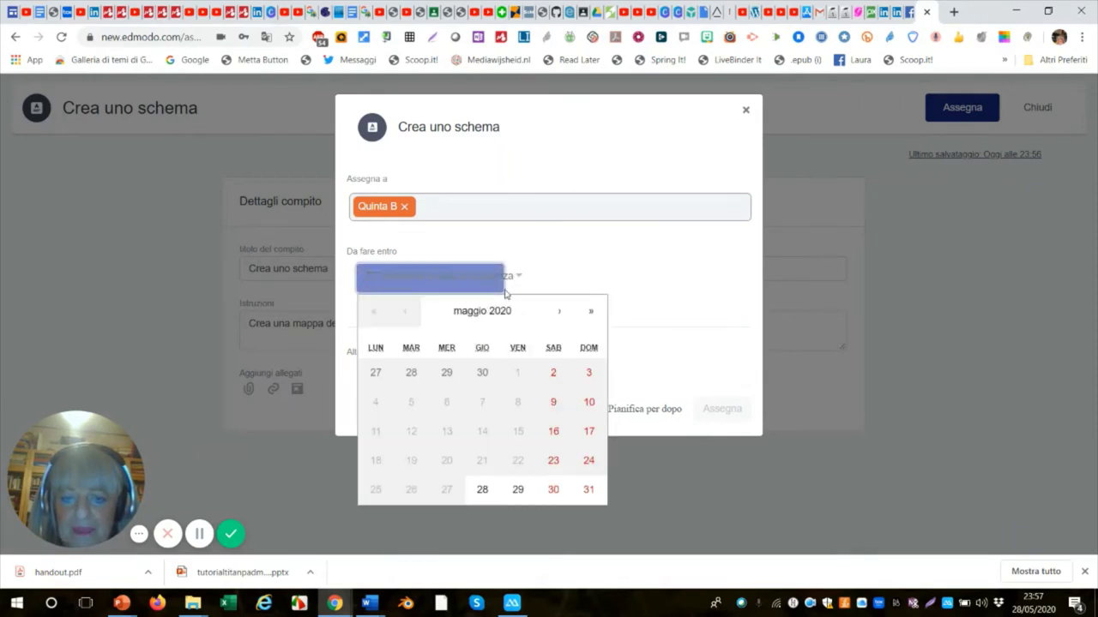
click(560, 316)
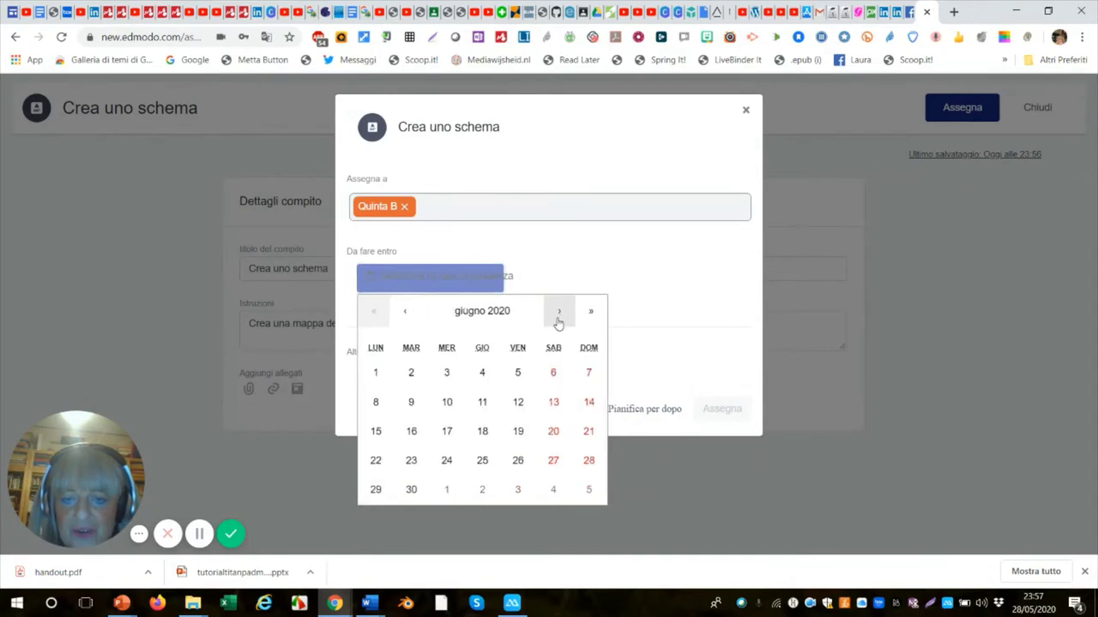
click(447, 374)
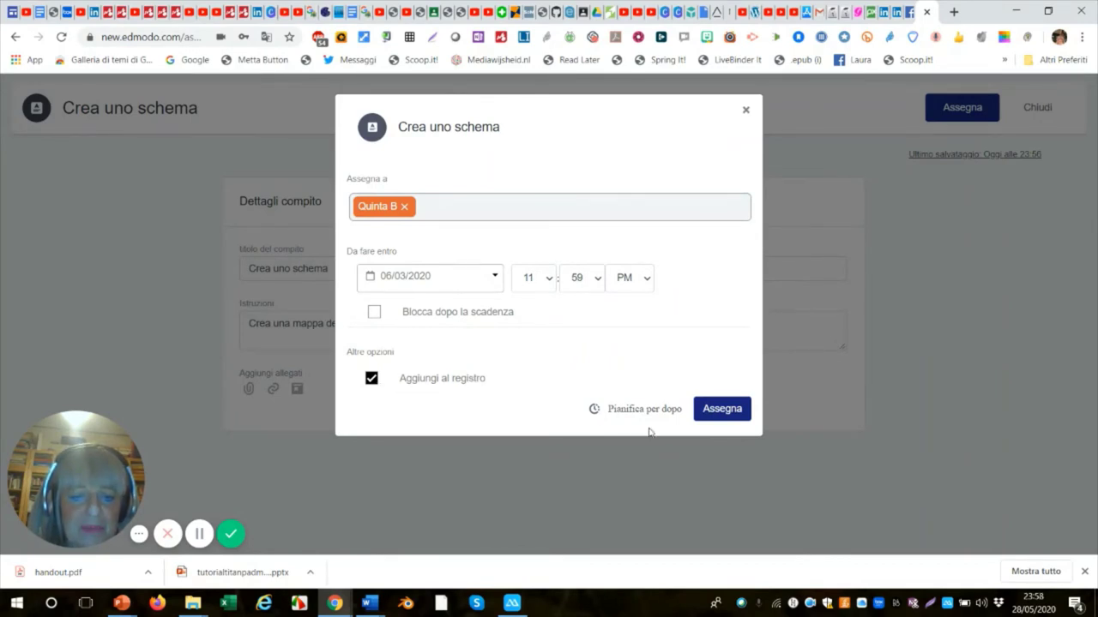
click(734, 410)
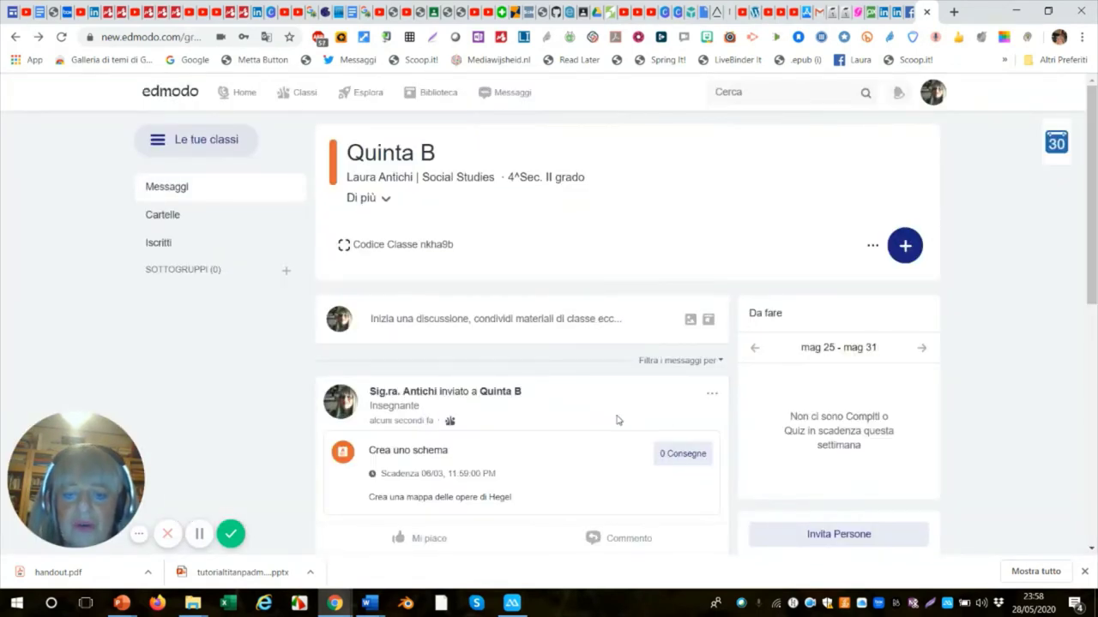
Start a blank new quiz, 'Quiz senza titolo', with Crea Quiz from the Quinta B page.
scroll(616, 420, down, 3)
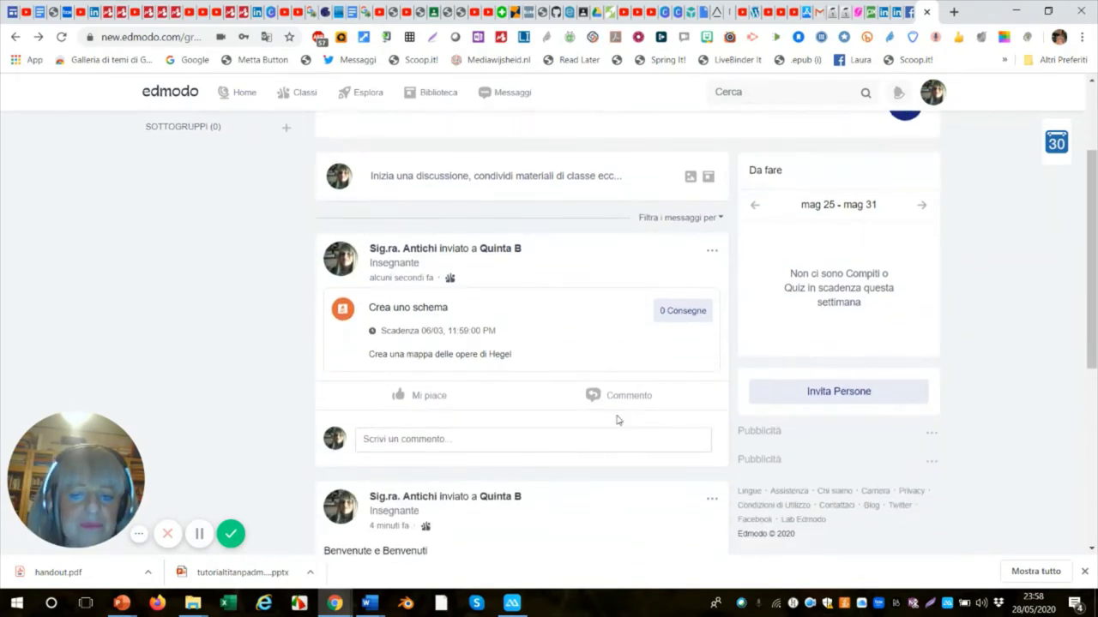
scroll(616, 420, down, 3)
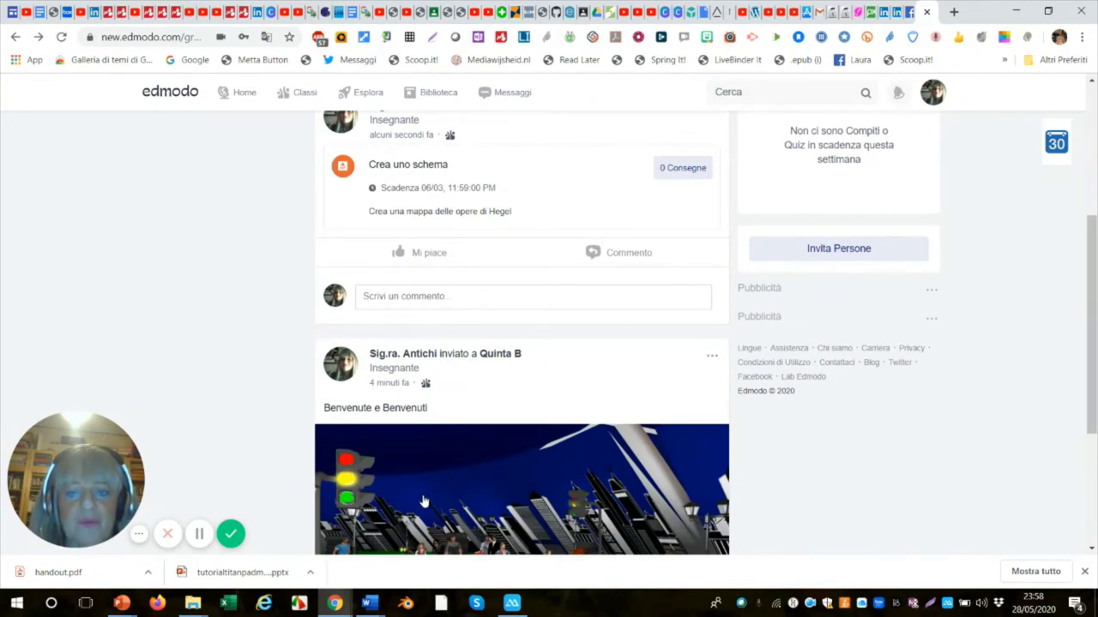
scroll(422, 502, up, 3)
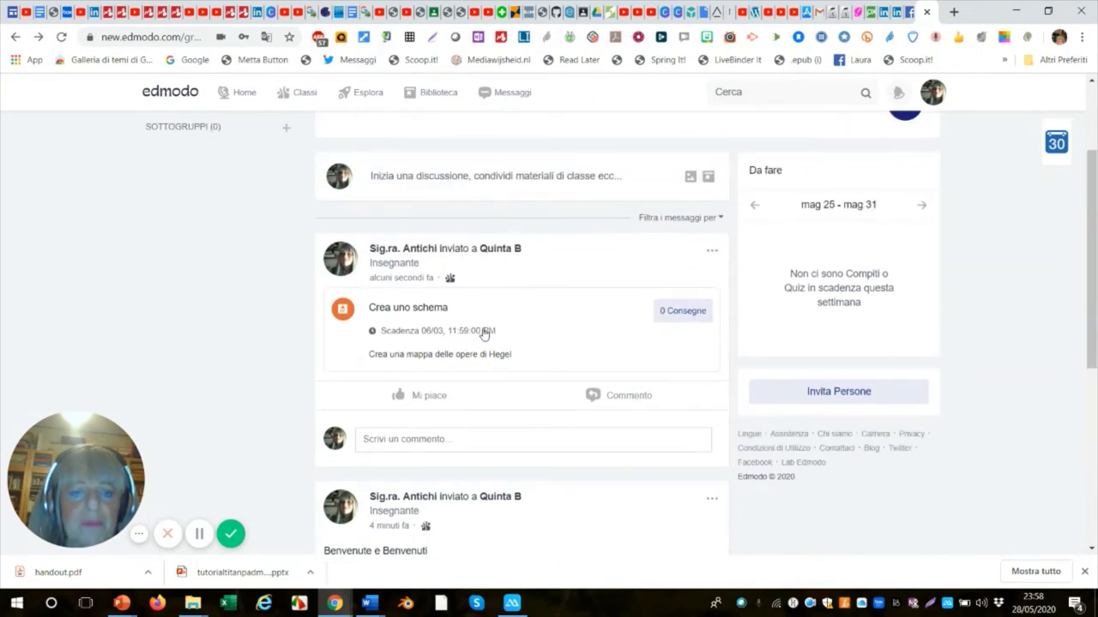
scroll(485, 335, up, 2)
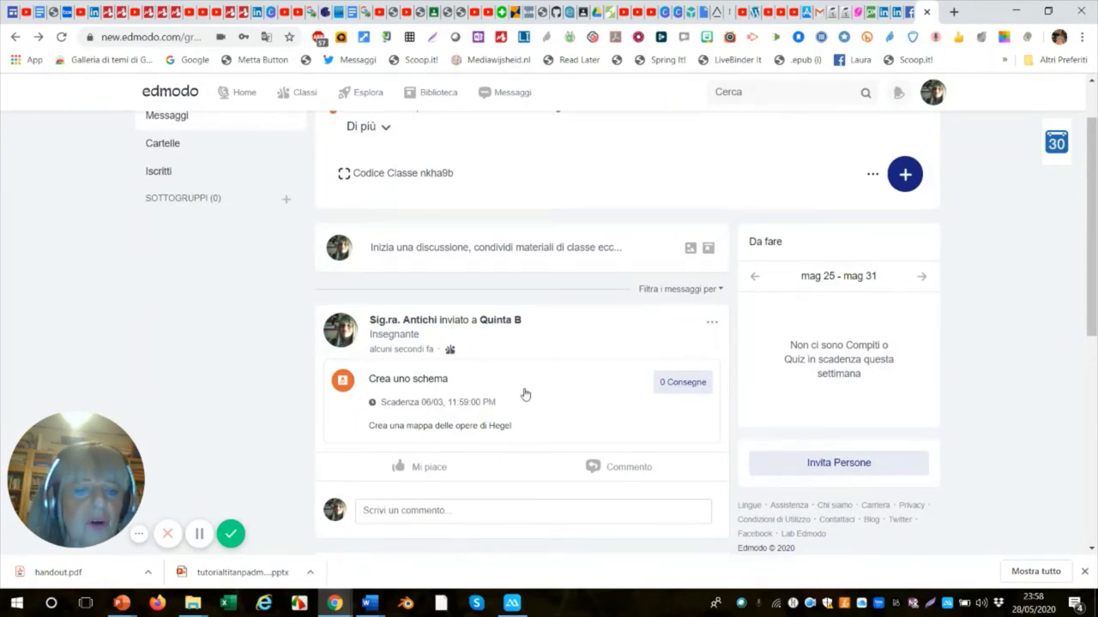
click(904, 177)
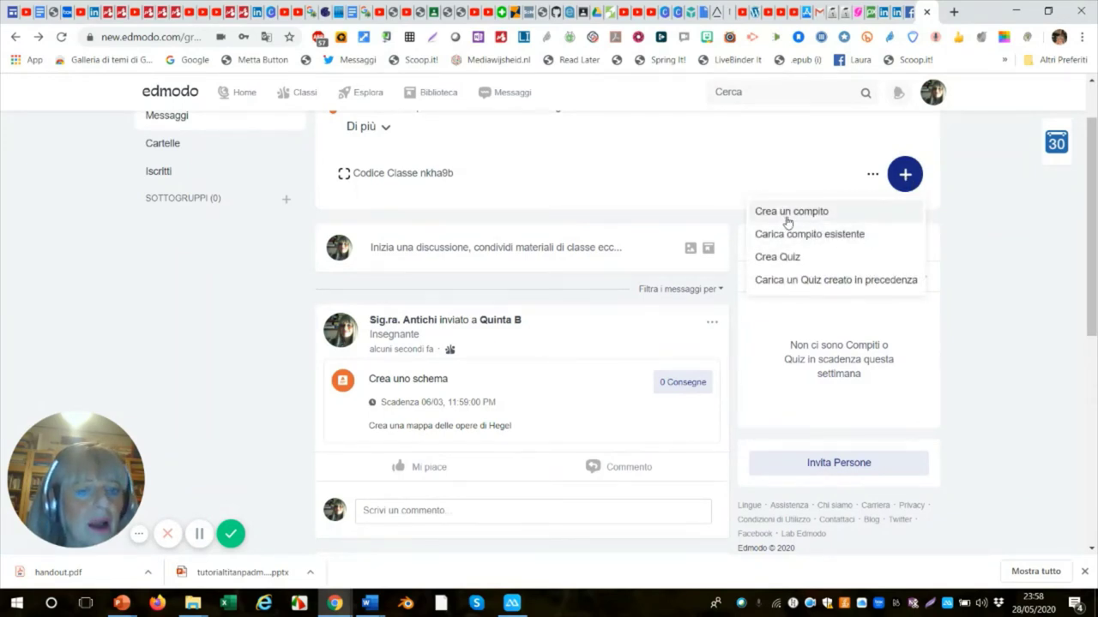
click(768, 264)
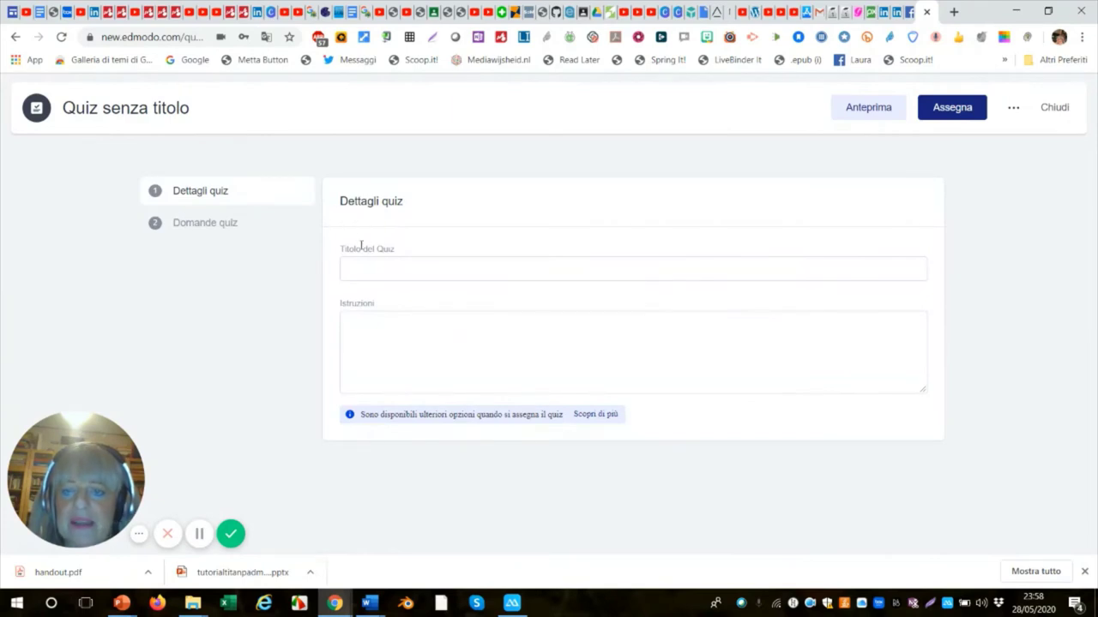
Title the quiz 'Hegel e la fenomenologia' with instructions 'Rispondi alle domande' and reach Domande quiz.
click(356, 265)
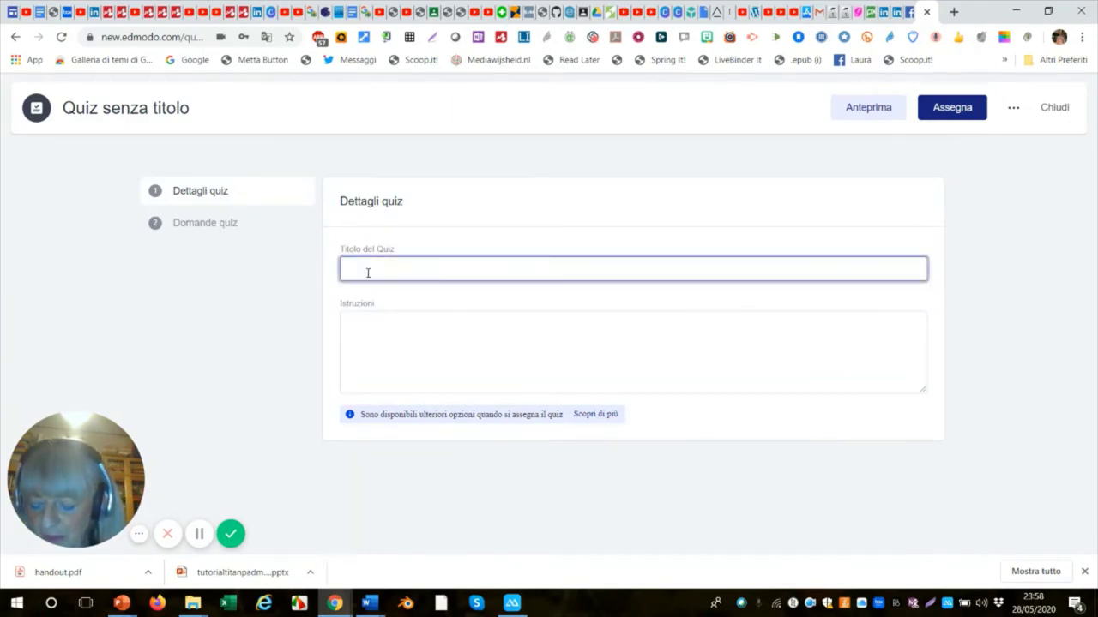
text(He)
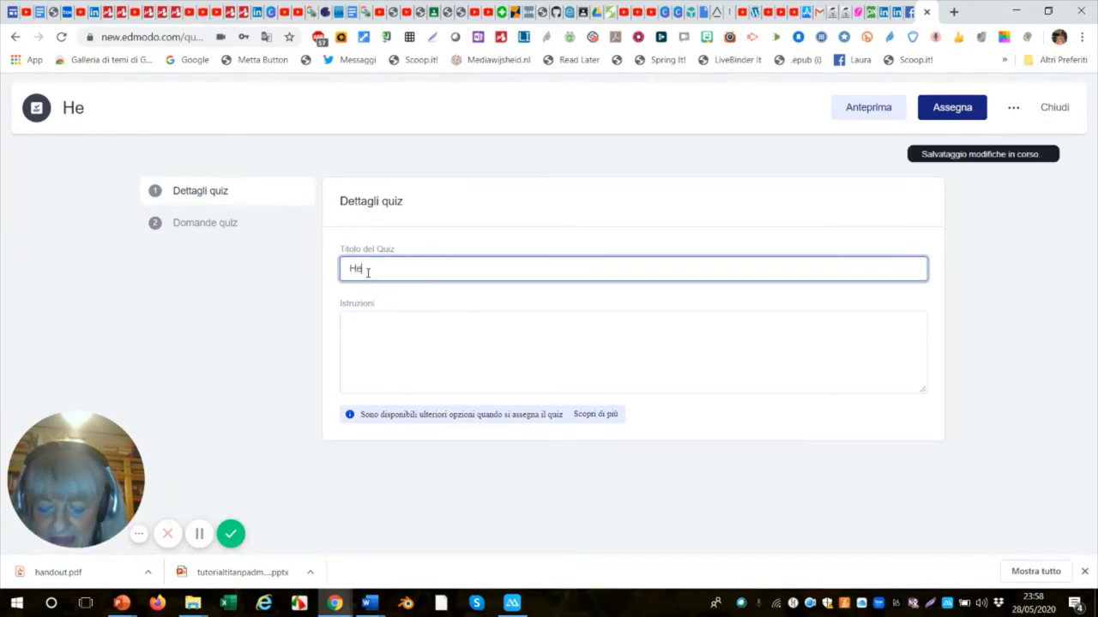
text(gel )
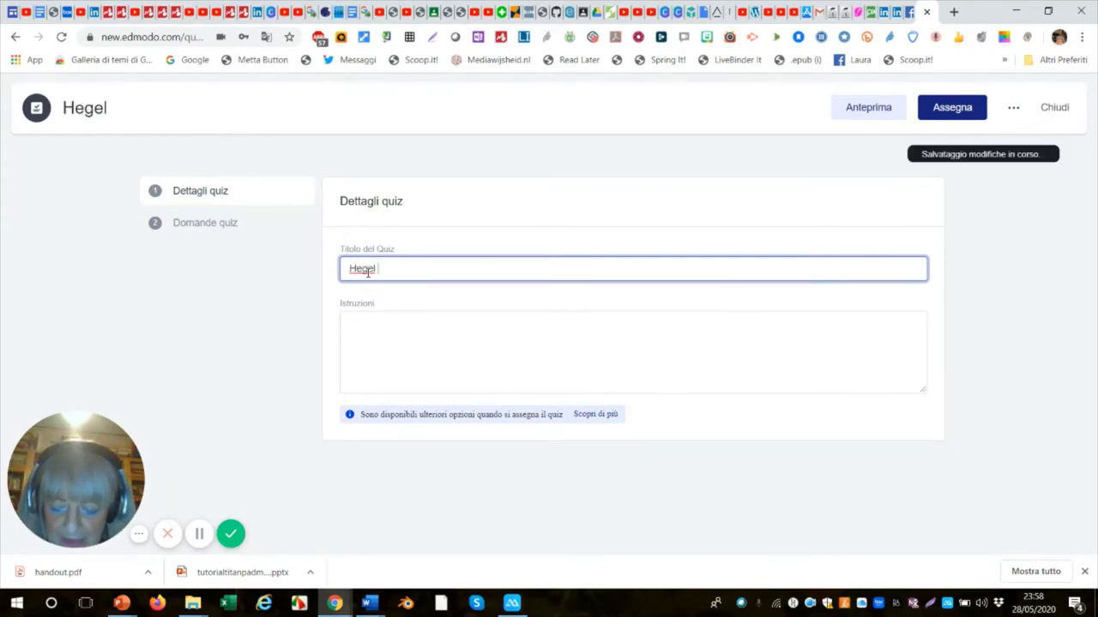
text(e la)
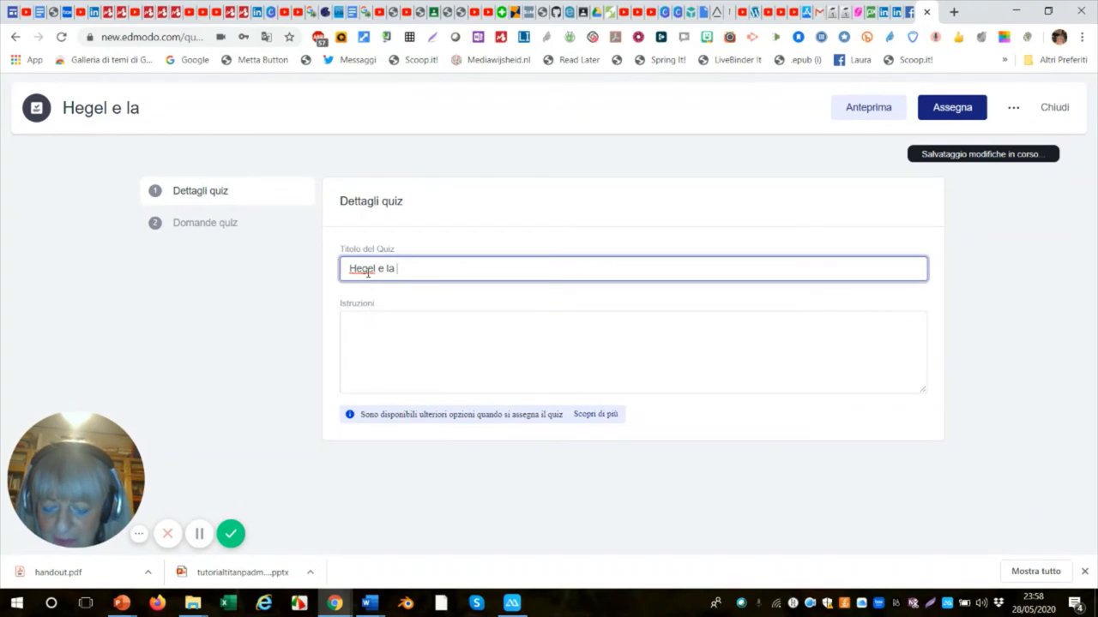
text( feno)
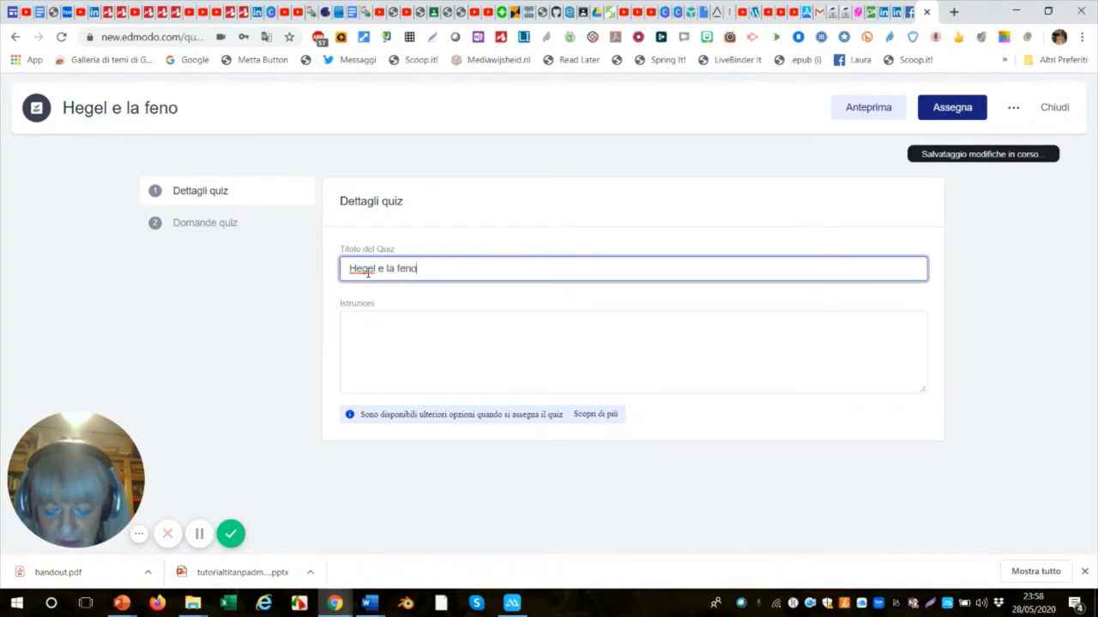
text(menol)
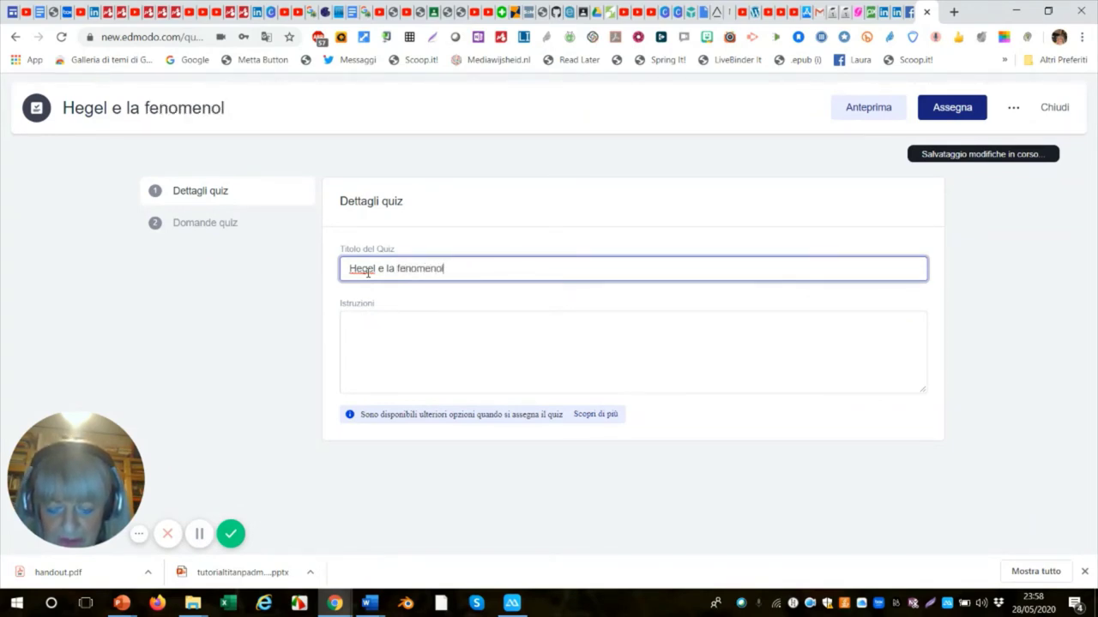
text(ogia)
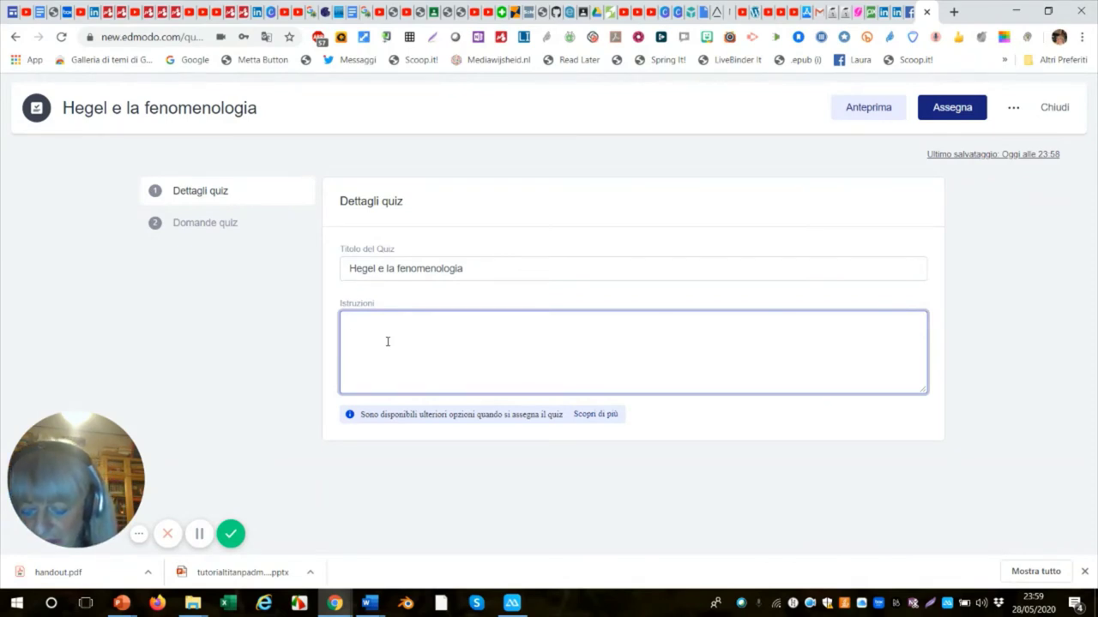
text(Scegli l)
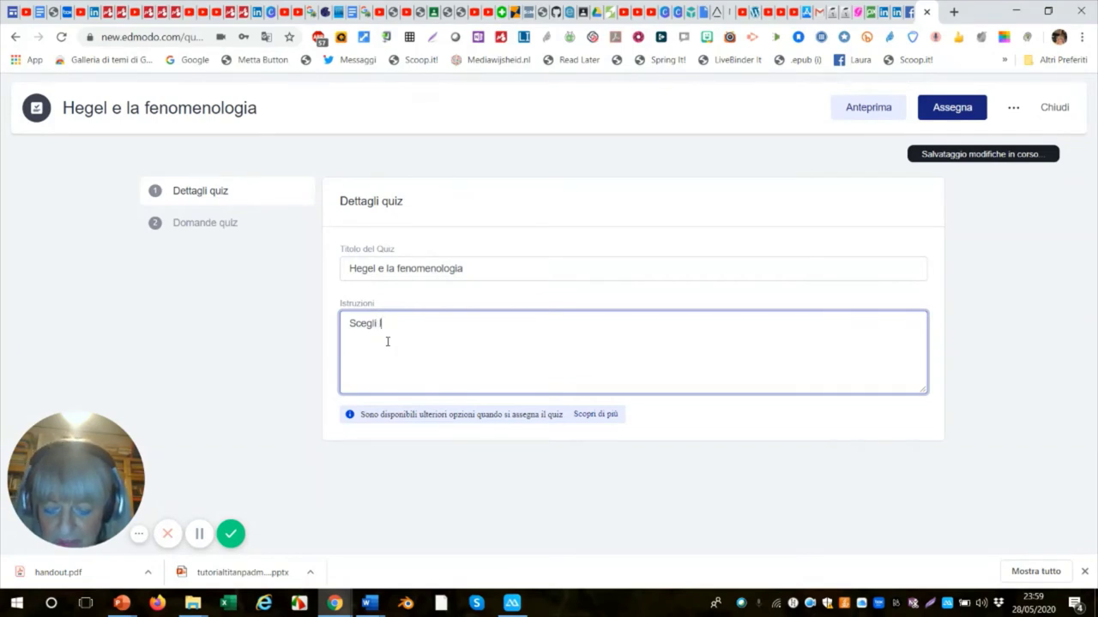
key(BackSpace)
key(BackSpace)
key(BackSpace)
key(BackSpace)
key(BackSpace)
key(BackSpace)
key(BackSpace)
key(BackSpace)
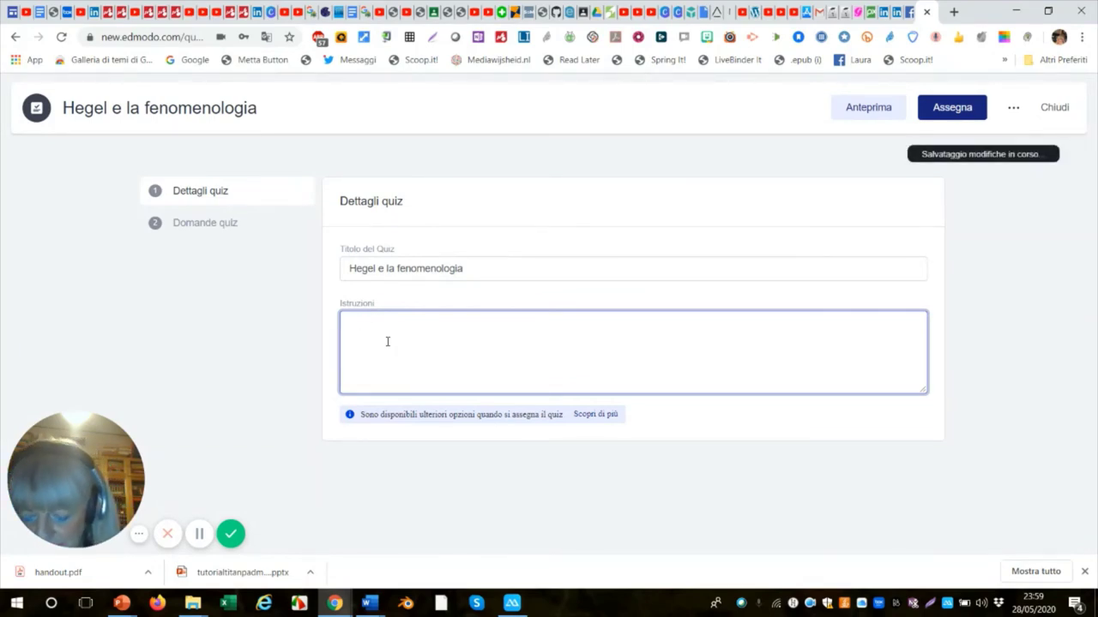
text(Ri)
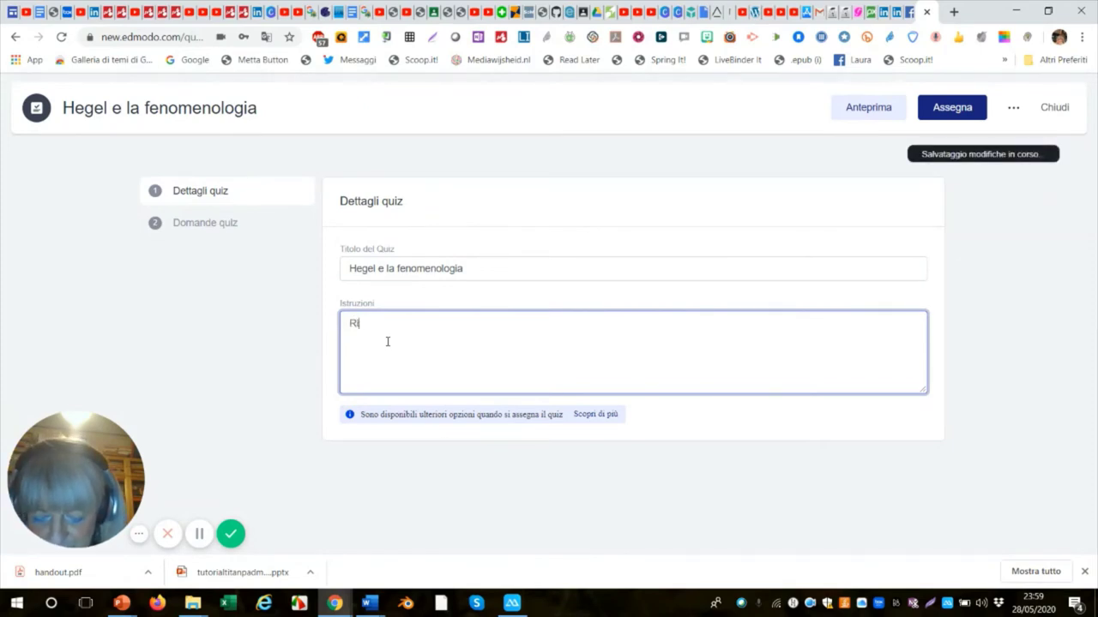
text(spondi)
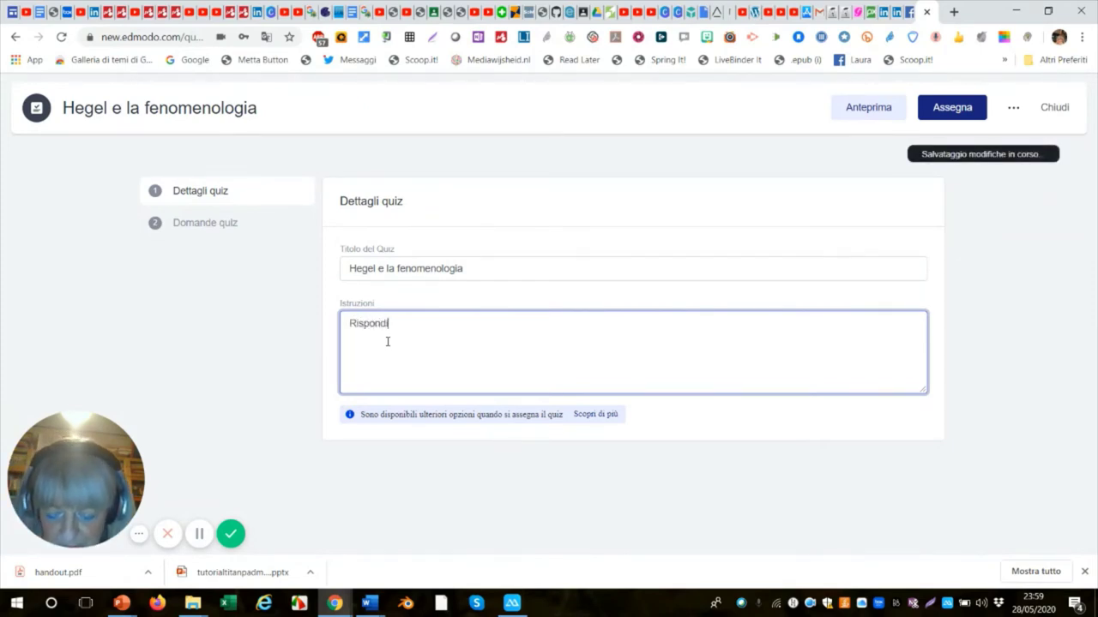
text( alle domande)
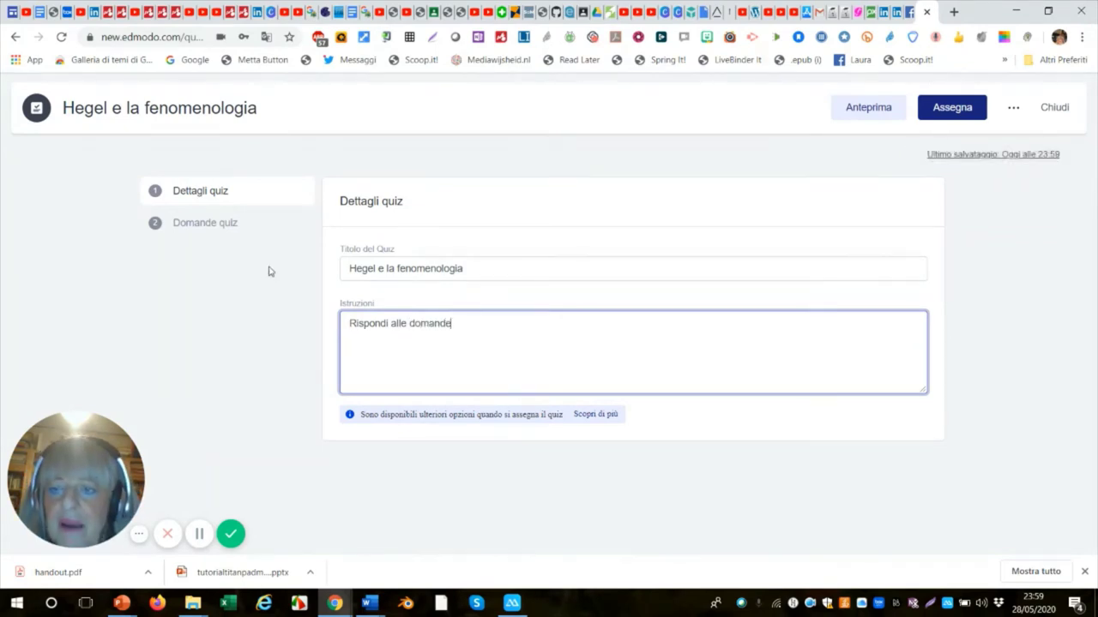
click(189, 223)
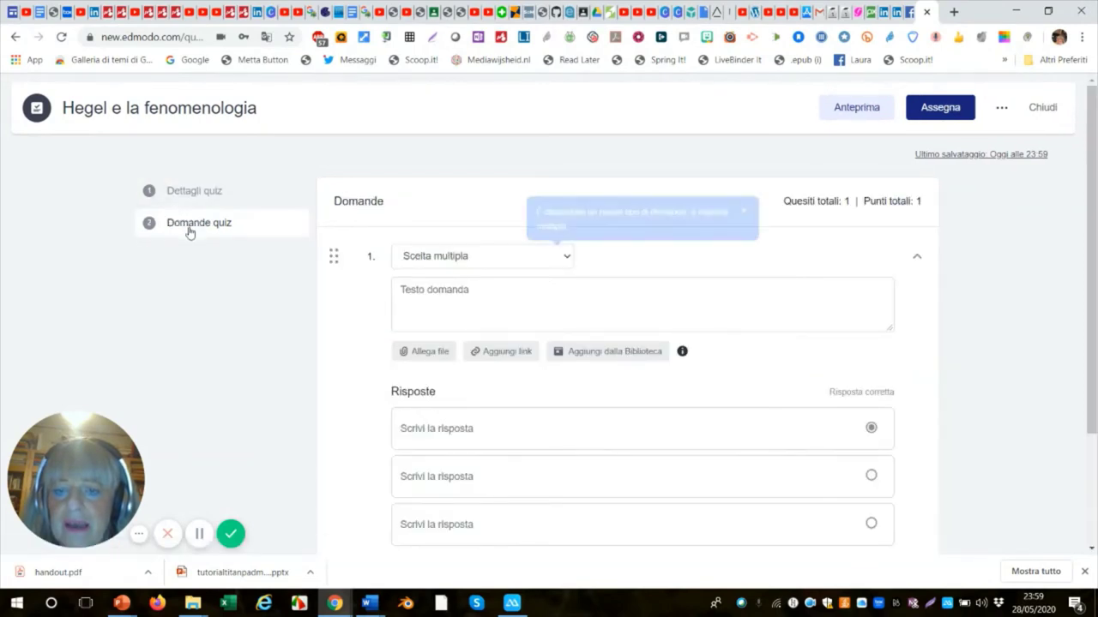
click(565, 259)
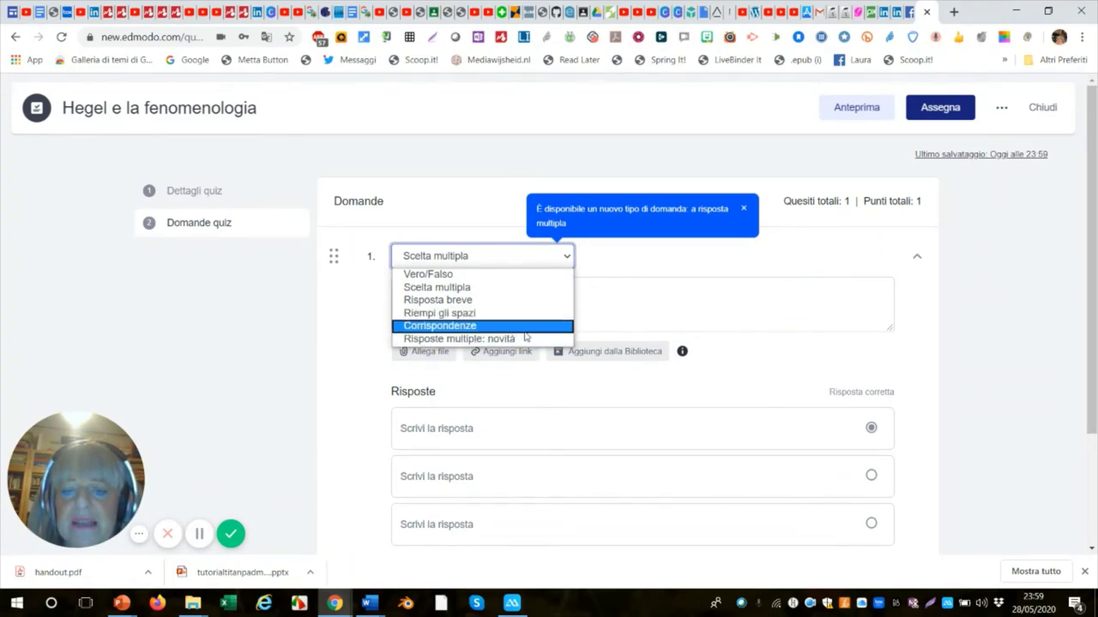
click(605, 272)
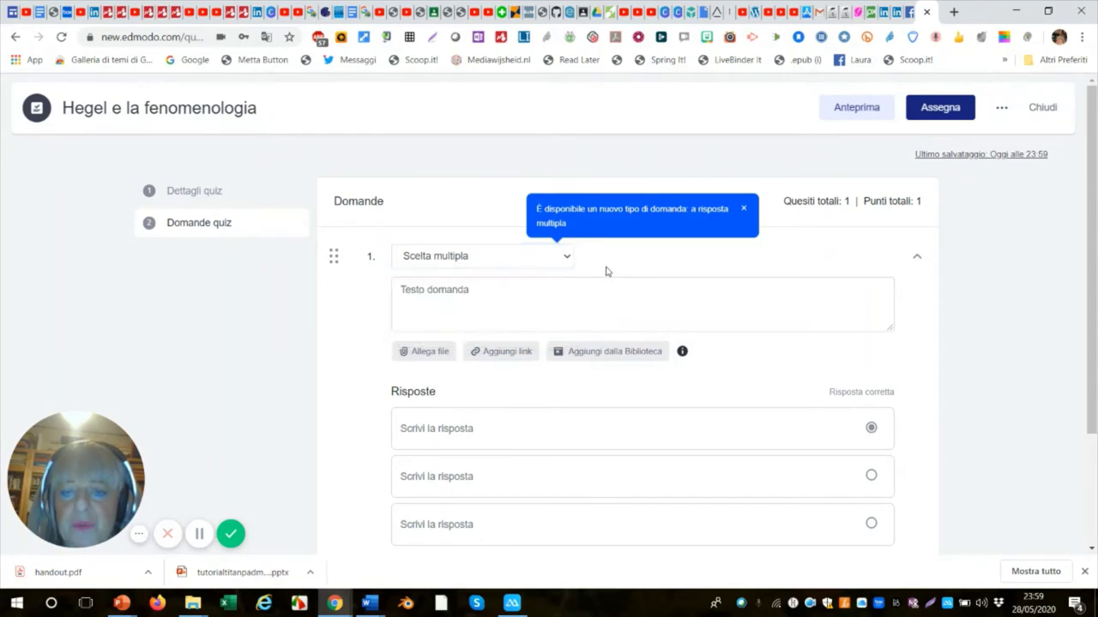
Enter 'Hegel' as question 1's text, with a capital H.
click(470, 290)
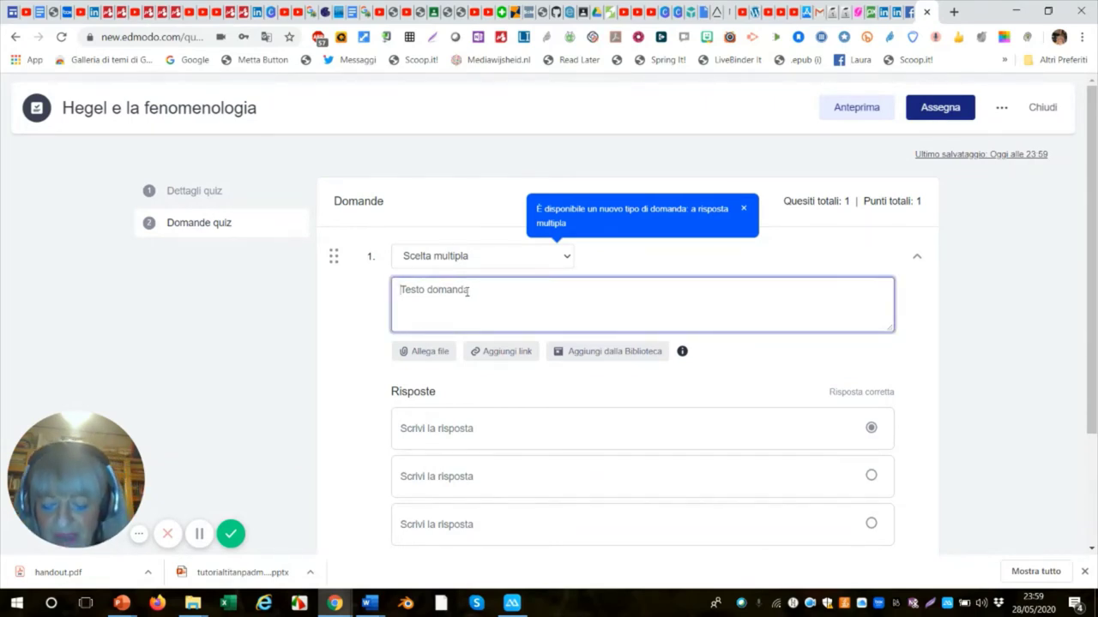
text(he)
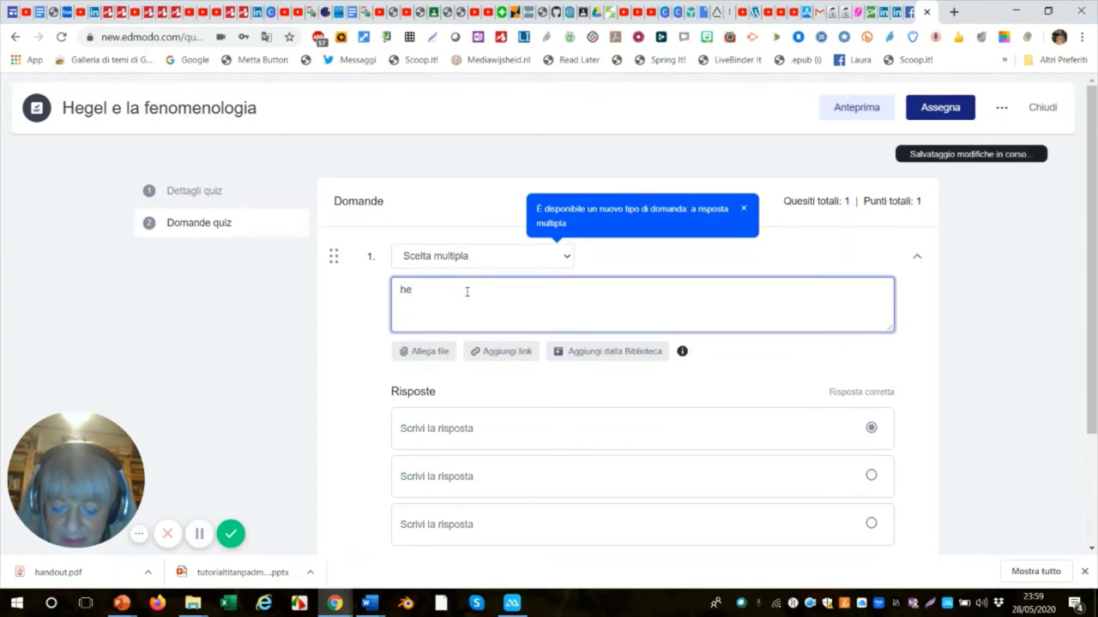
text(gel)
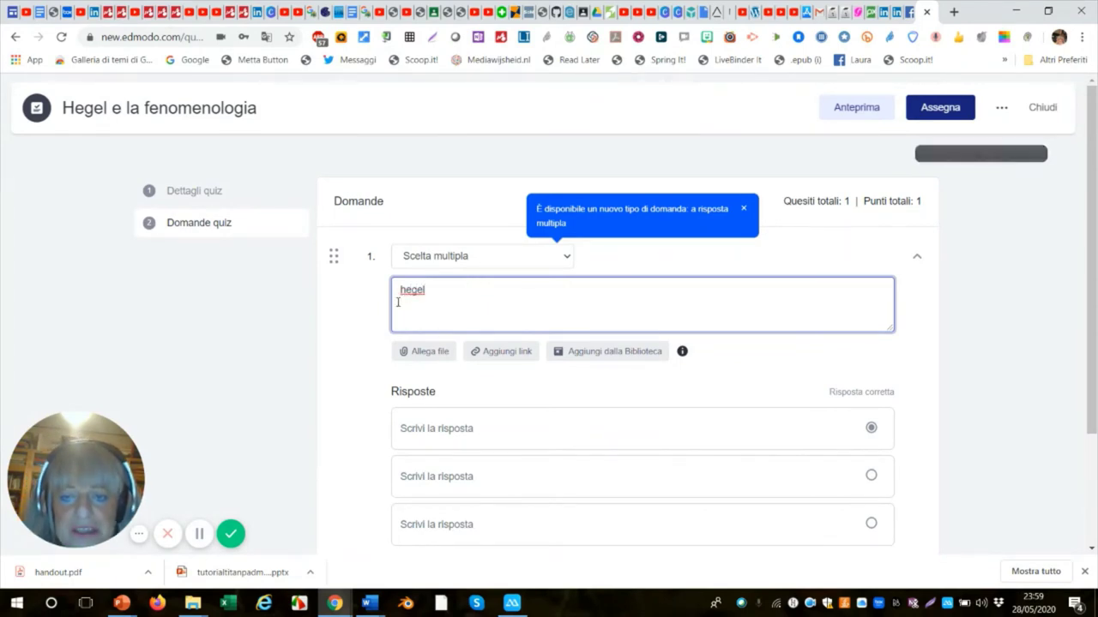
drag(406, 295, 398, 293)
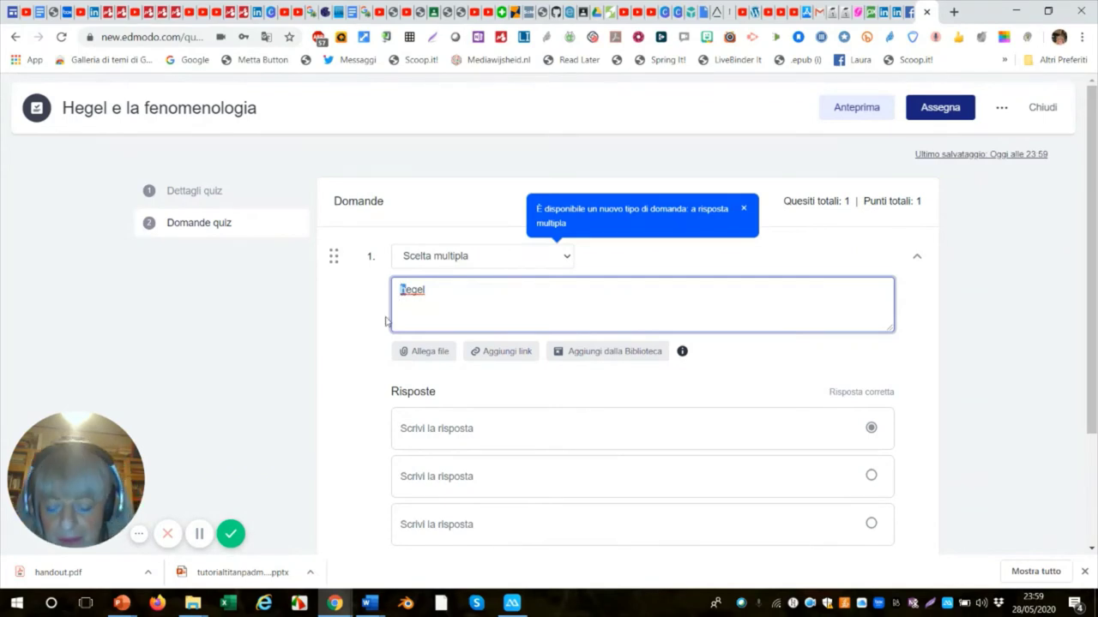
text(H)
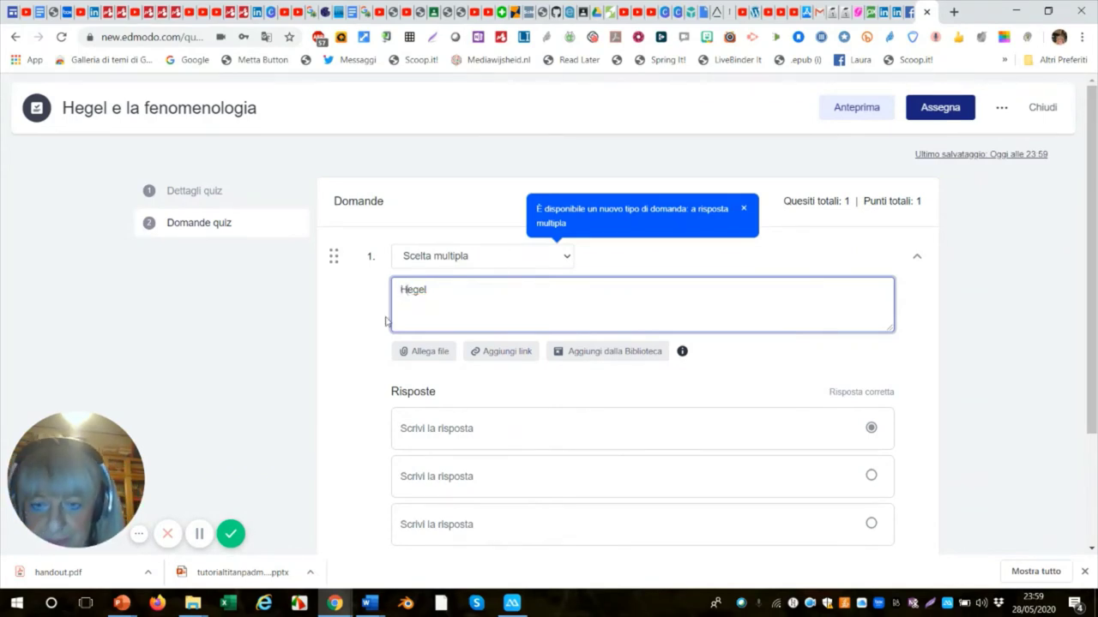
Fill question 1's answers with nnnnn, mmmmhh and bbbbb, marking mmmmhh as correct.
click(444, 427)
text(nnnnn)
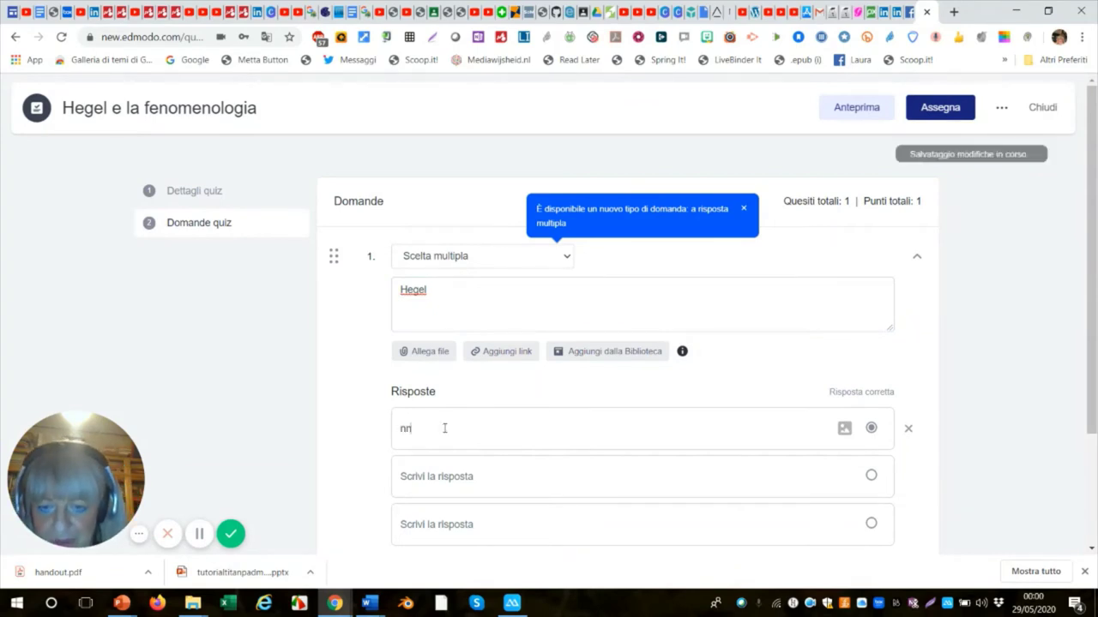
click(429, 481)
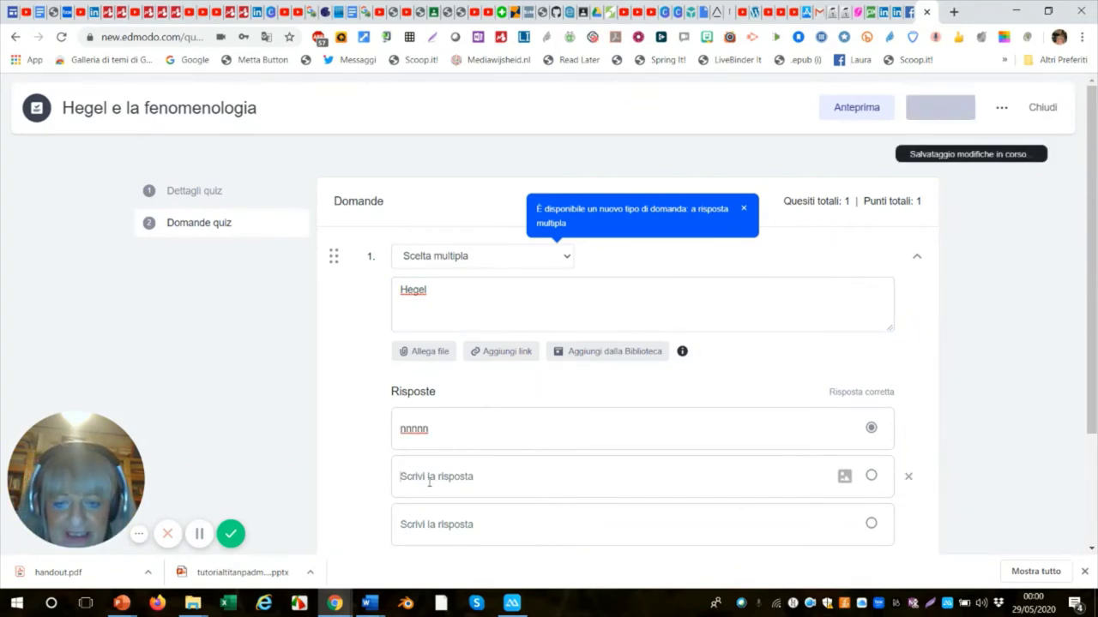
text(mmmmm)
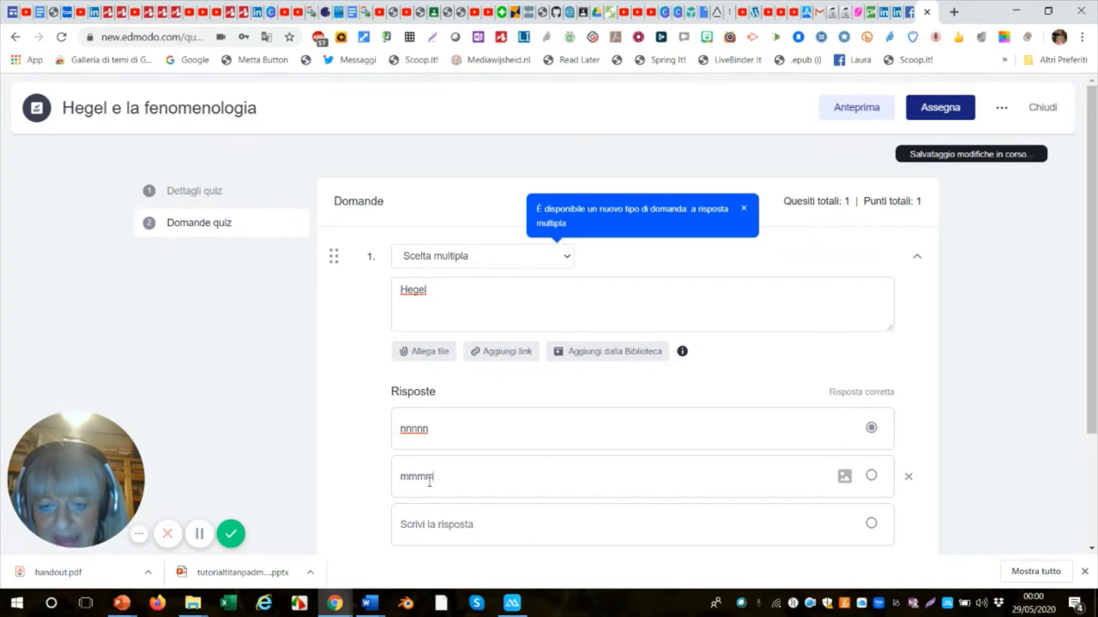
click(427, 519)
click(426, 525)
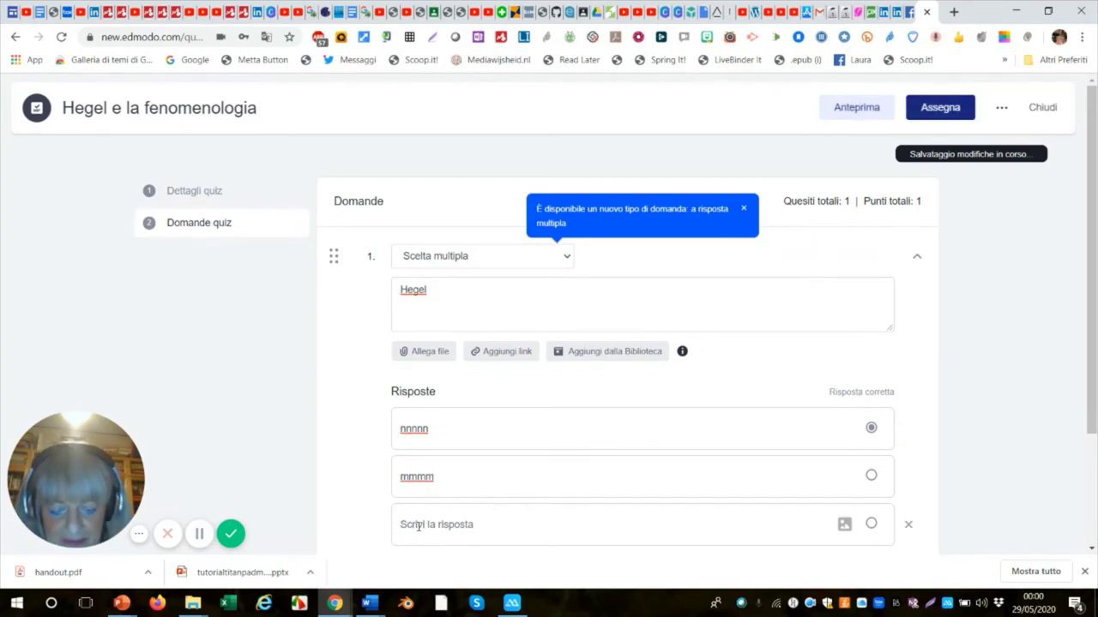
text(bbbbb)
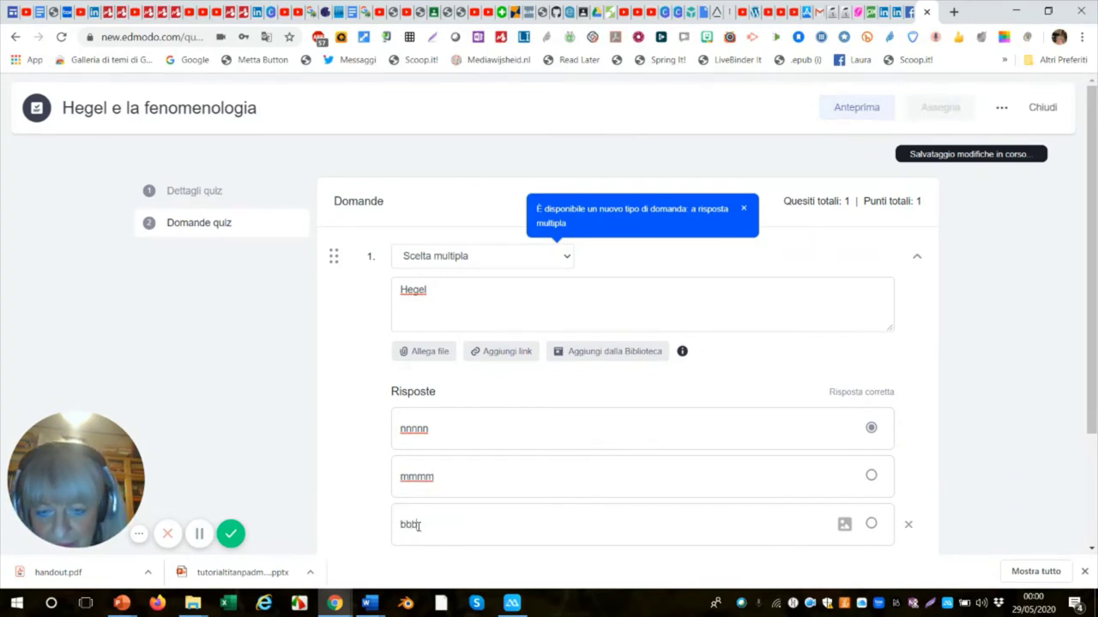
click(473, 483)
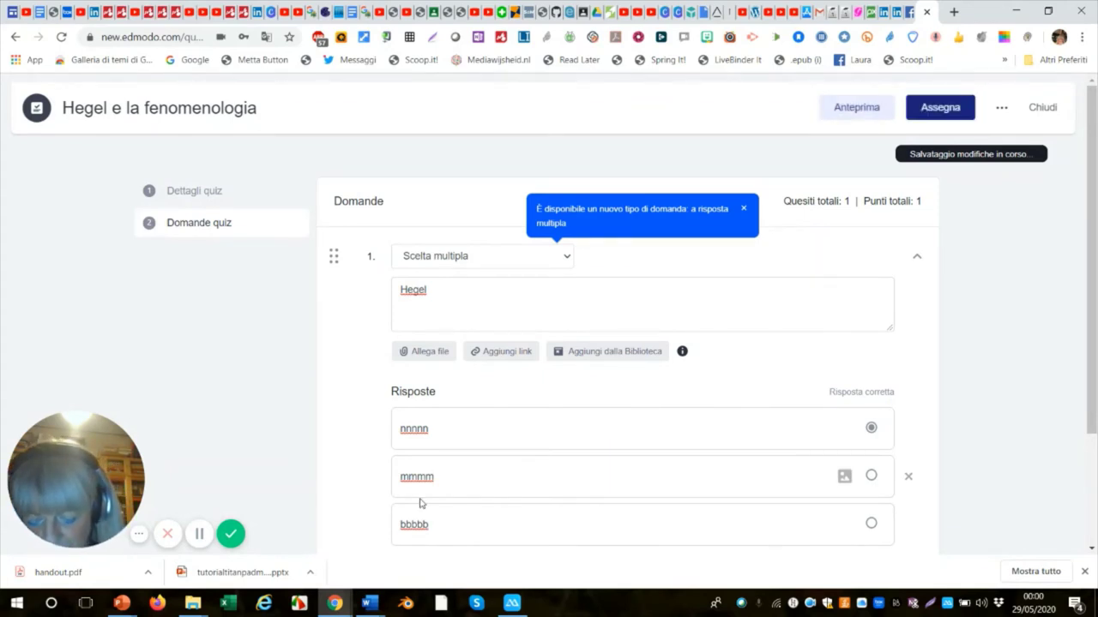
text(hh)
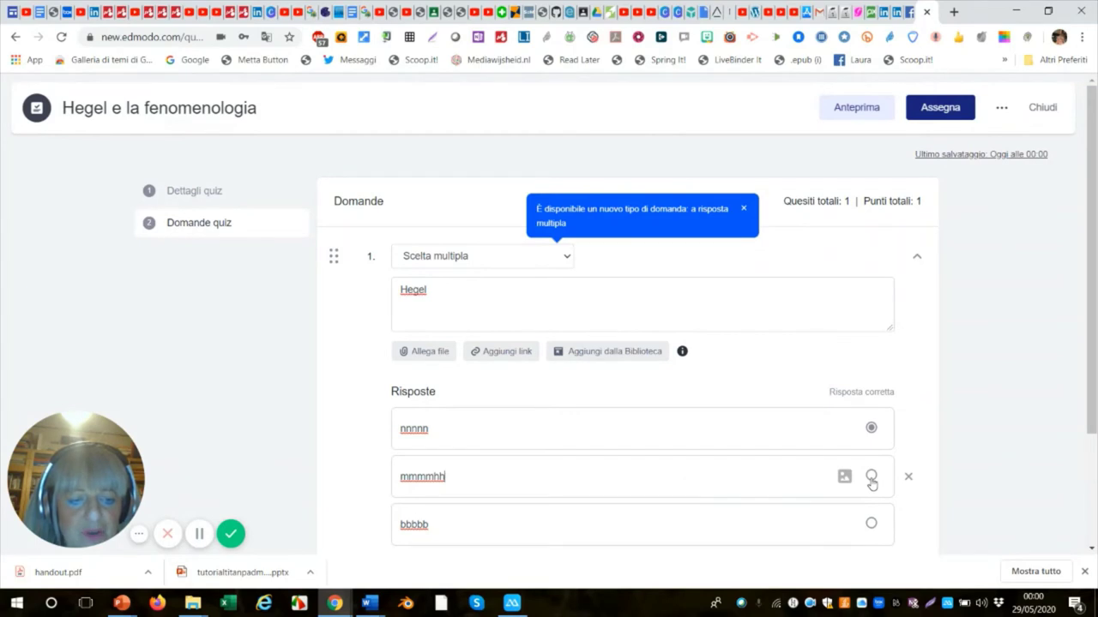
click(870, 477)
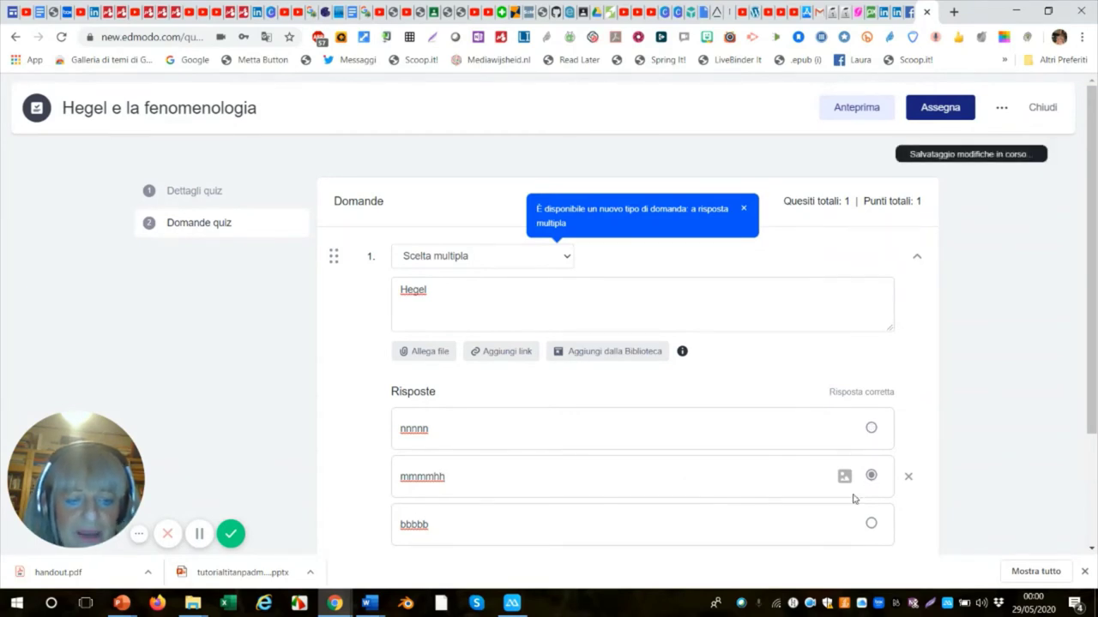
scroll(850, 497, down, 1)
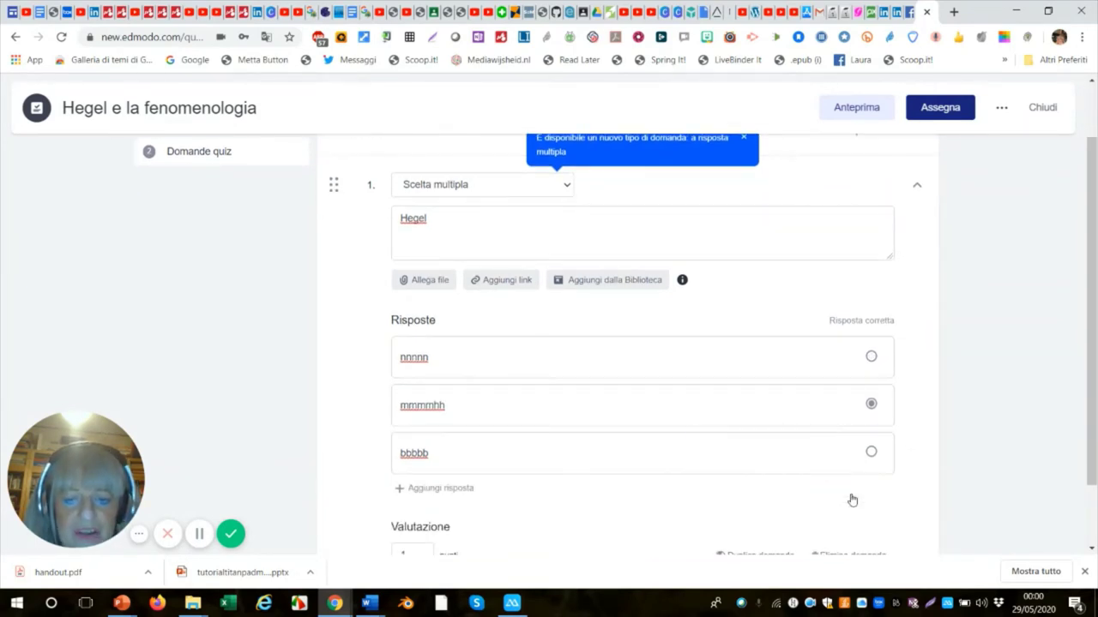
scroll(849, 499, down, 1)
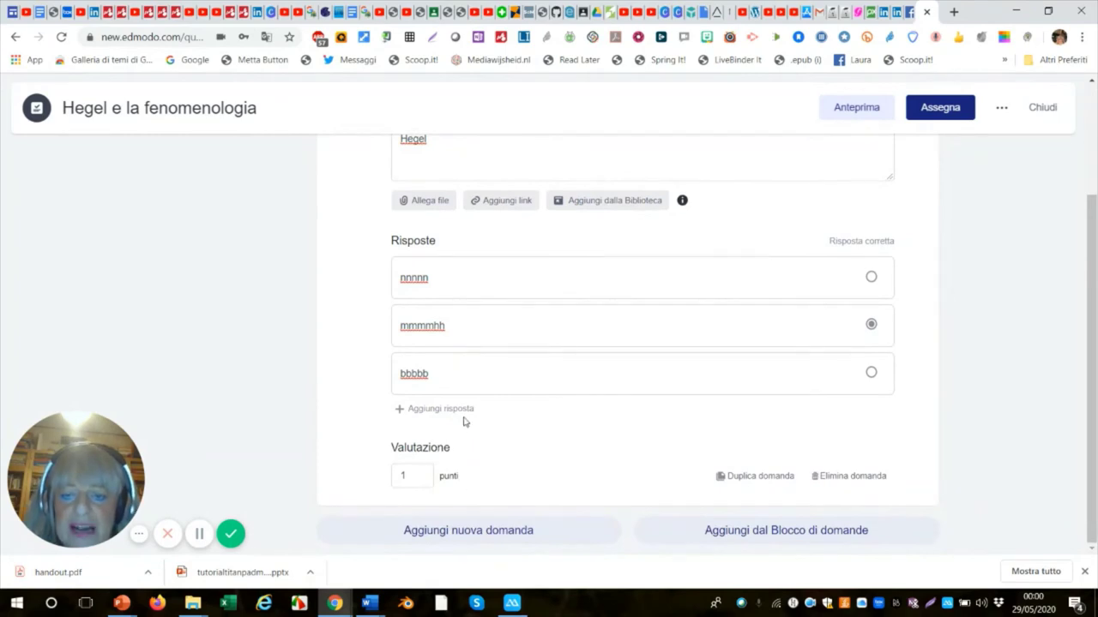
scroll(380, 476, up, 1)
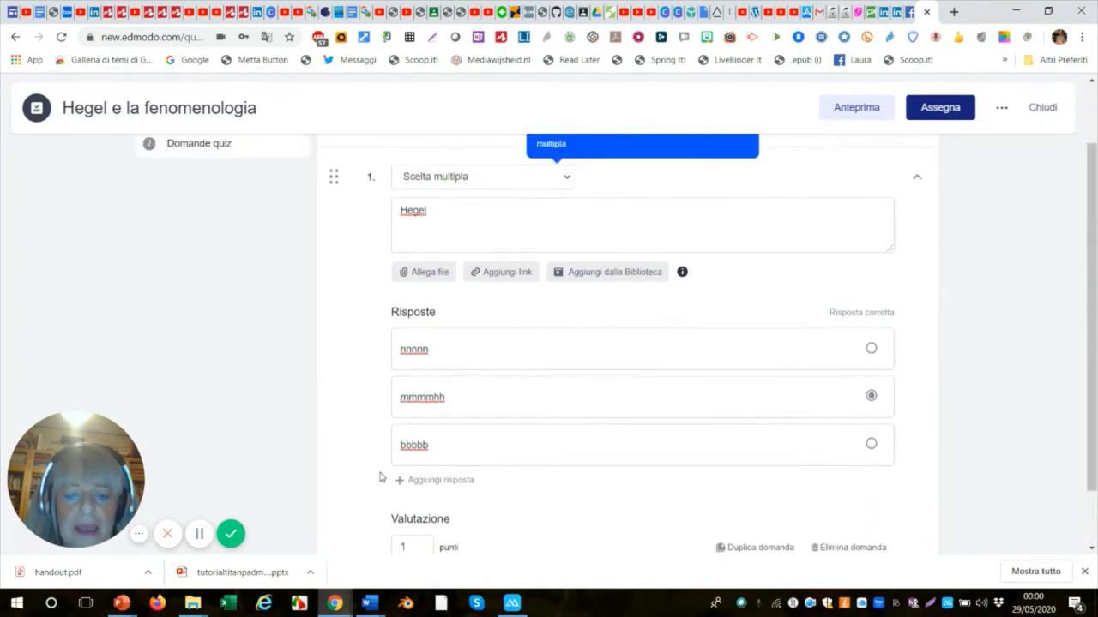
scroll(393, 497, down, 1)
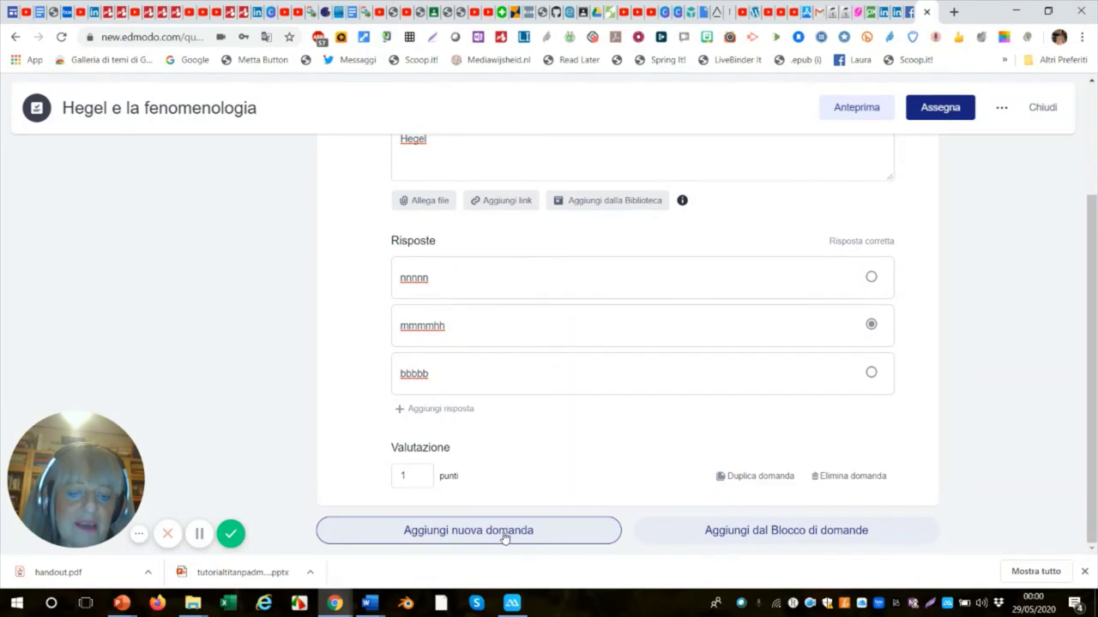
scroll(873, 382, up, 2)
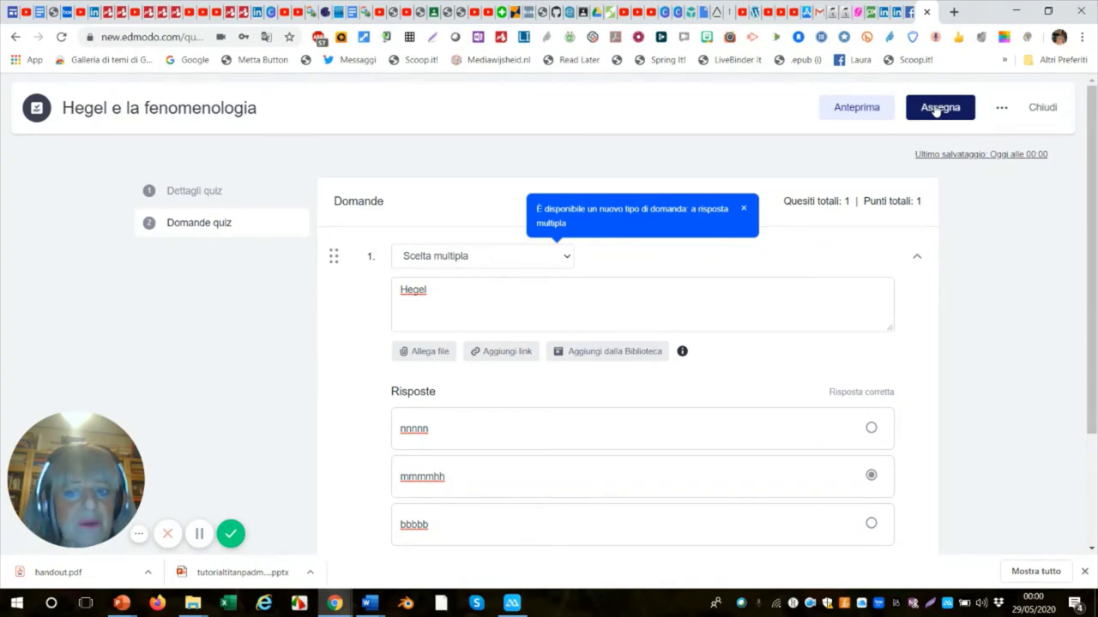
Set the Hegel quiz due date to 5 June 2020 and turn on Randomize Questions.
click(936, 110)
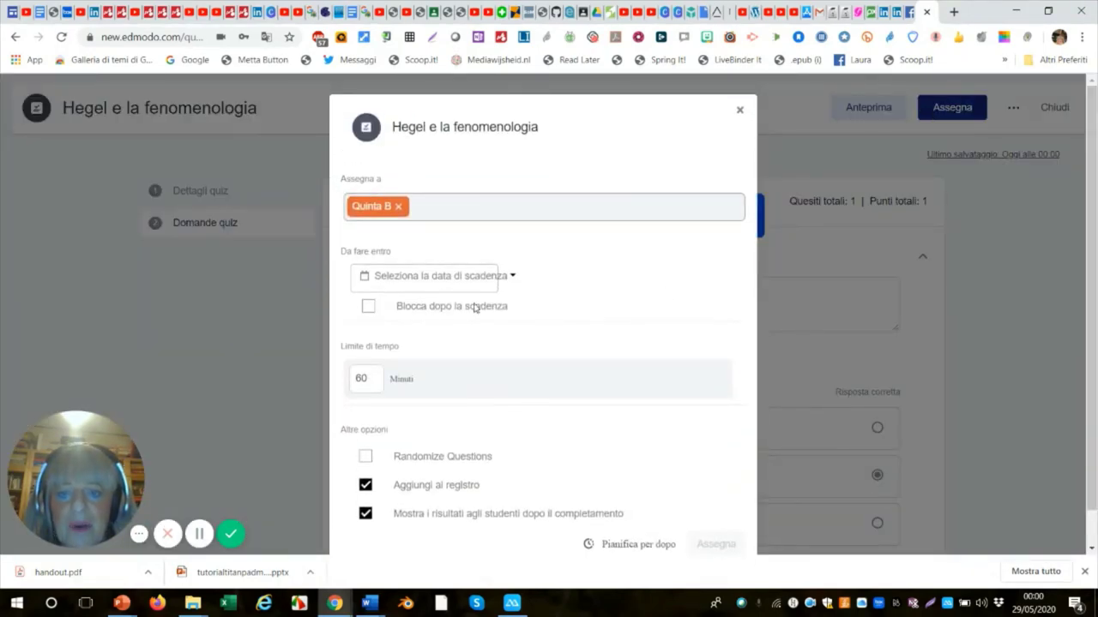
click(510, 278)
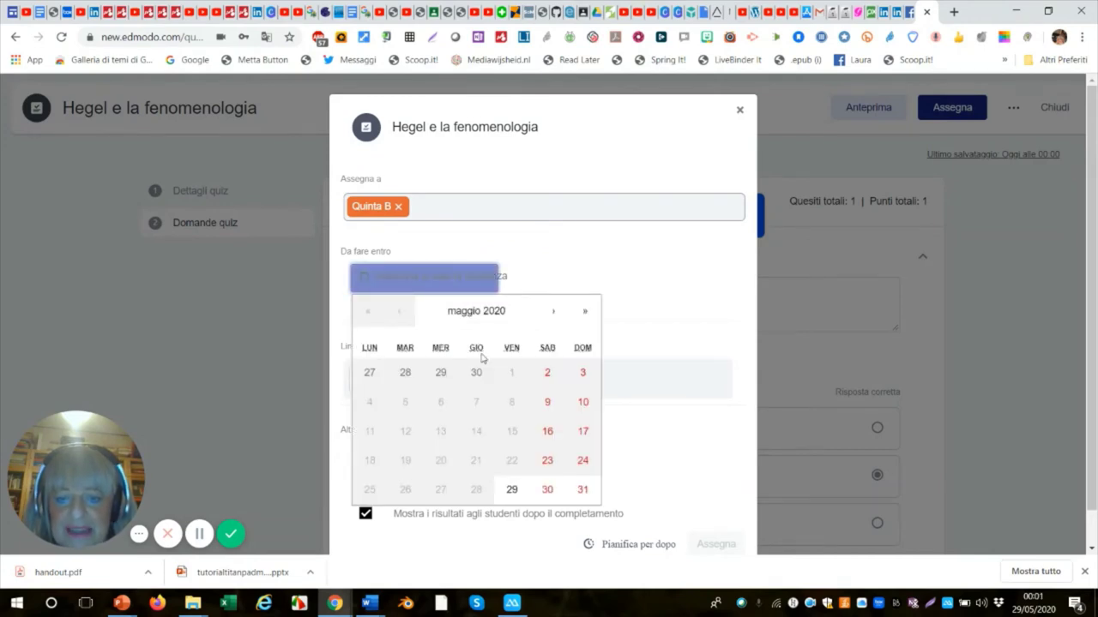
click(552, 312)
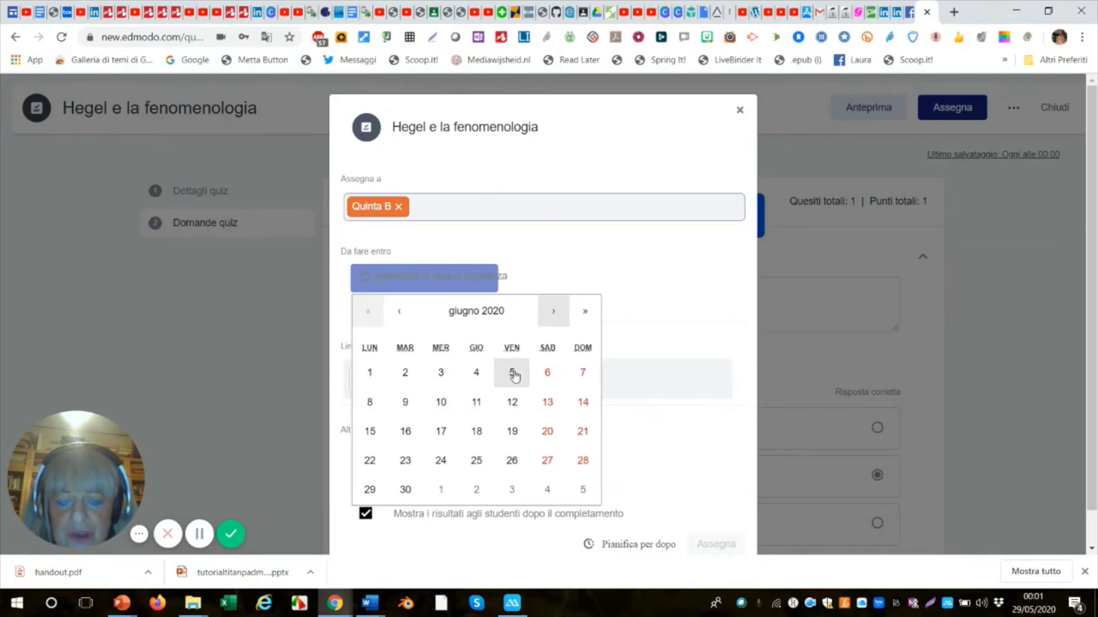
click(512, 374)
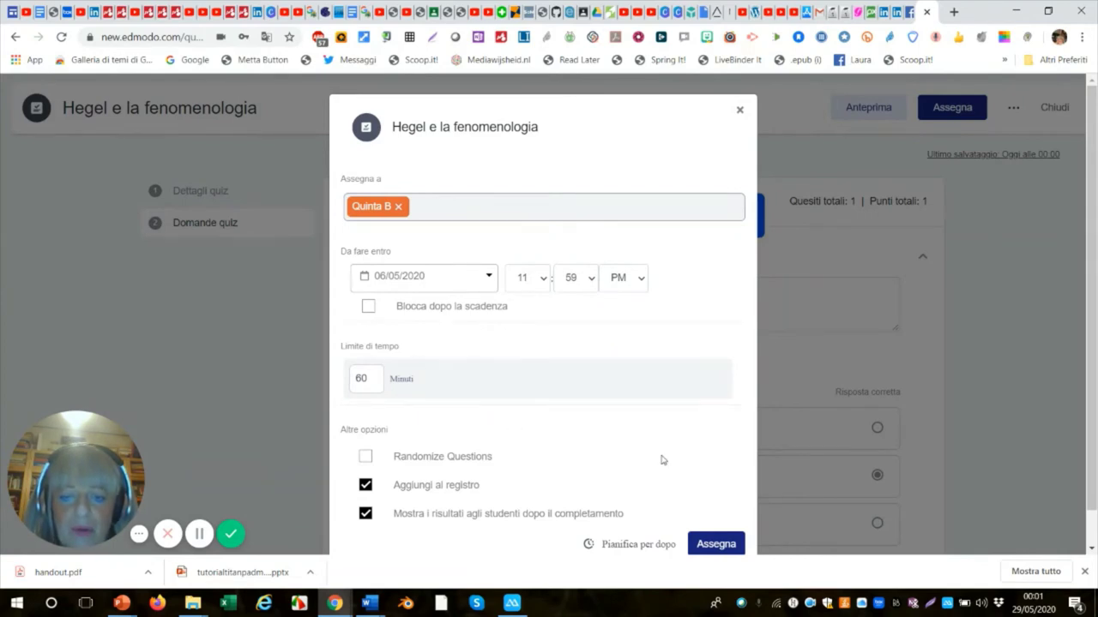
click(365, 457)
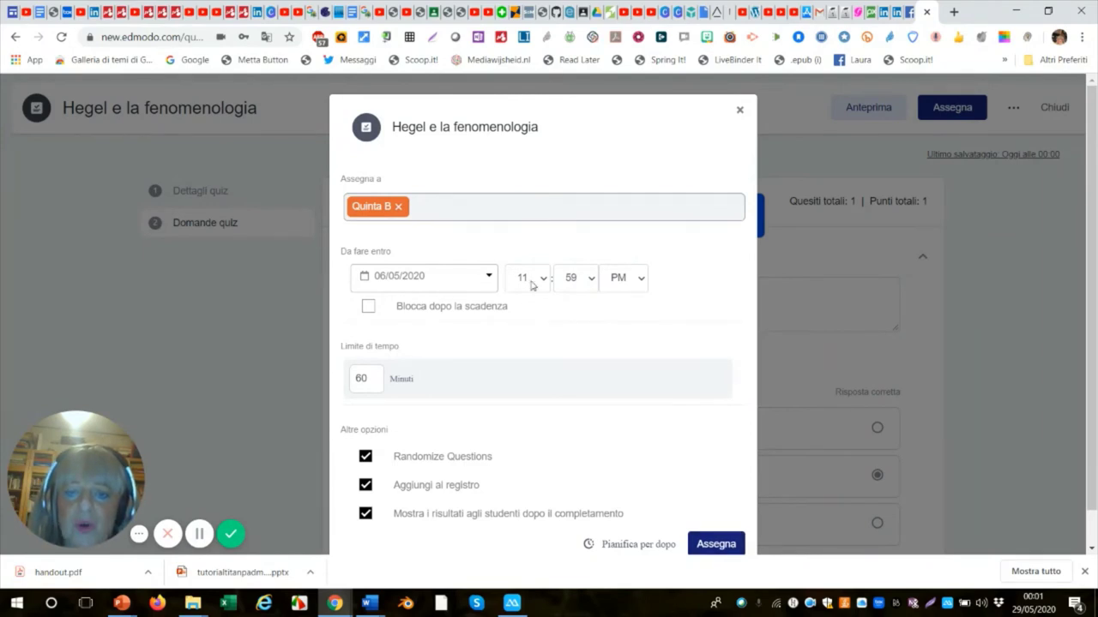
Assign 'Hegel e la fenomenologia' to Quinta B and dismiss the Assegnato! confirmation.
click(720, 545)
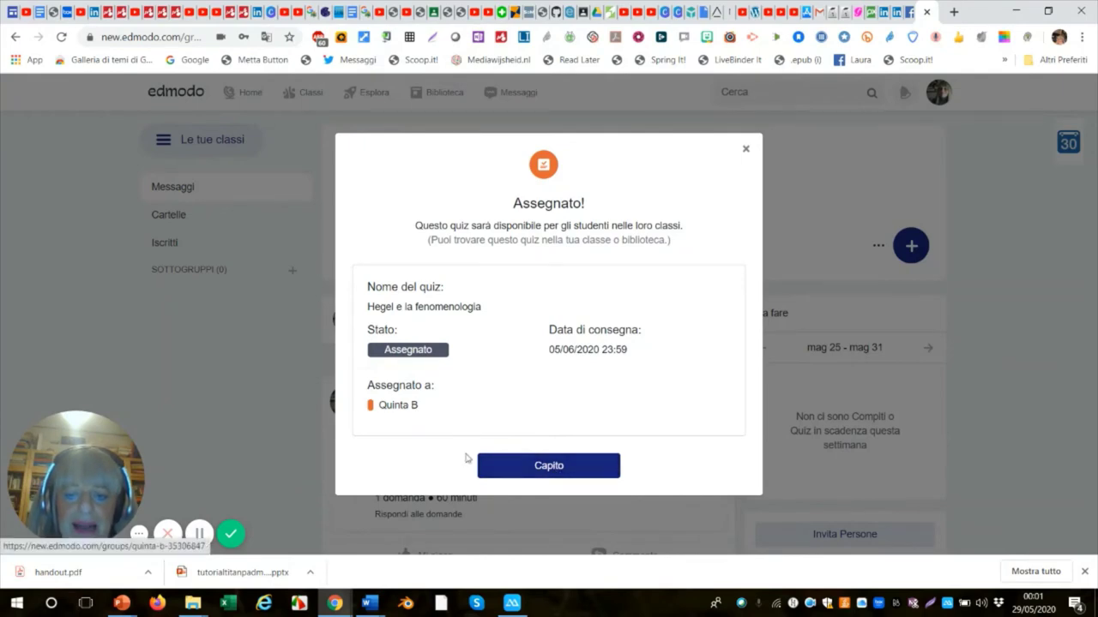
click(544, 471)
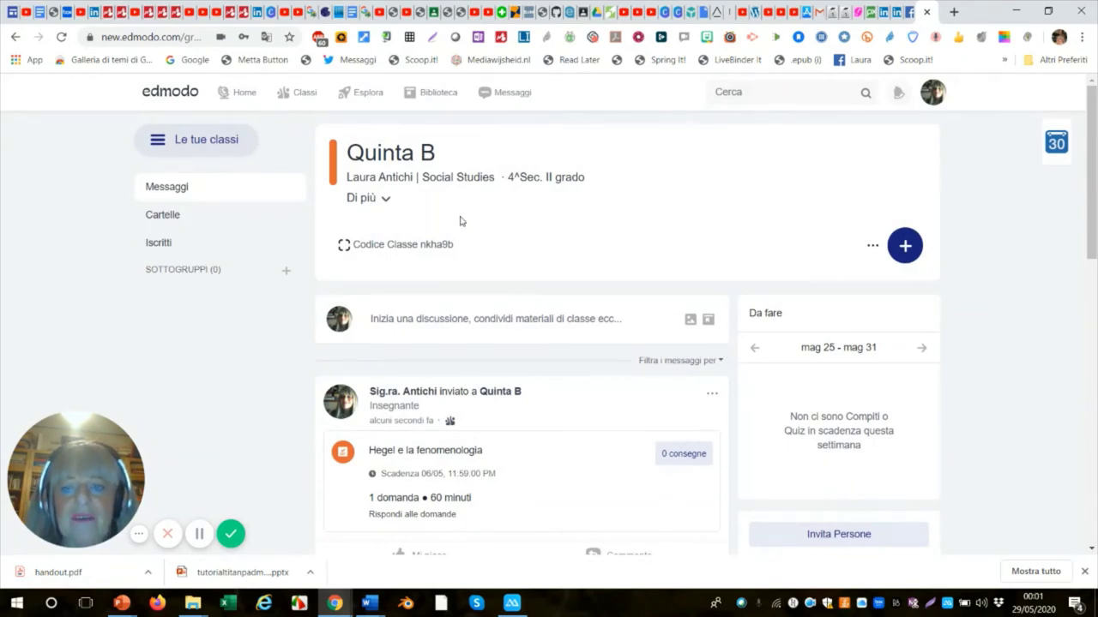
click(416, 248)
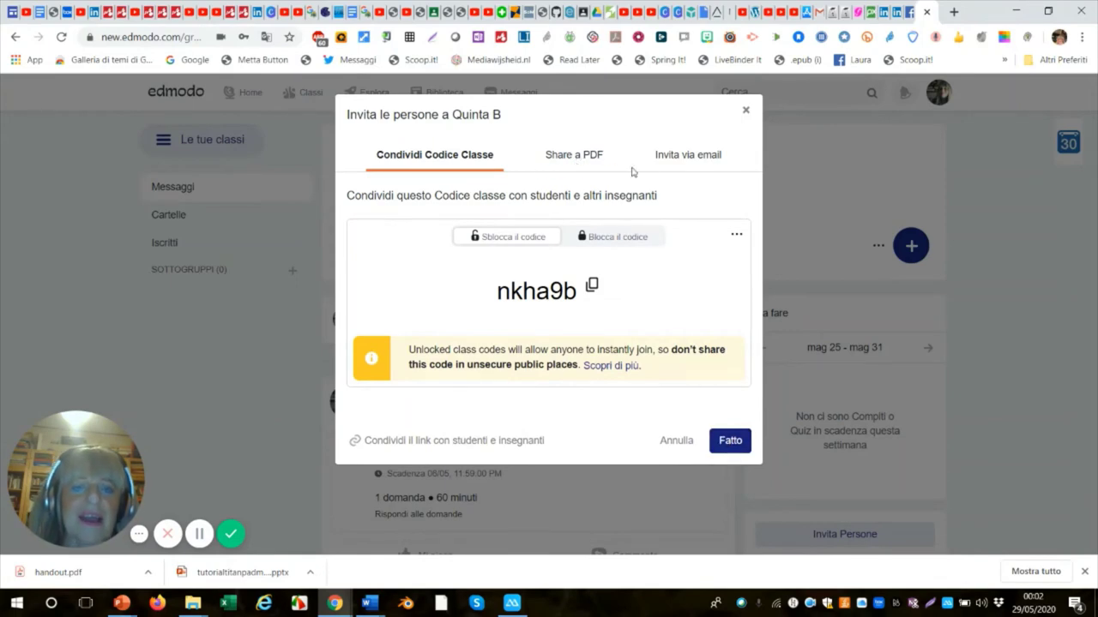
click(730, 441)
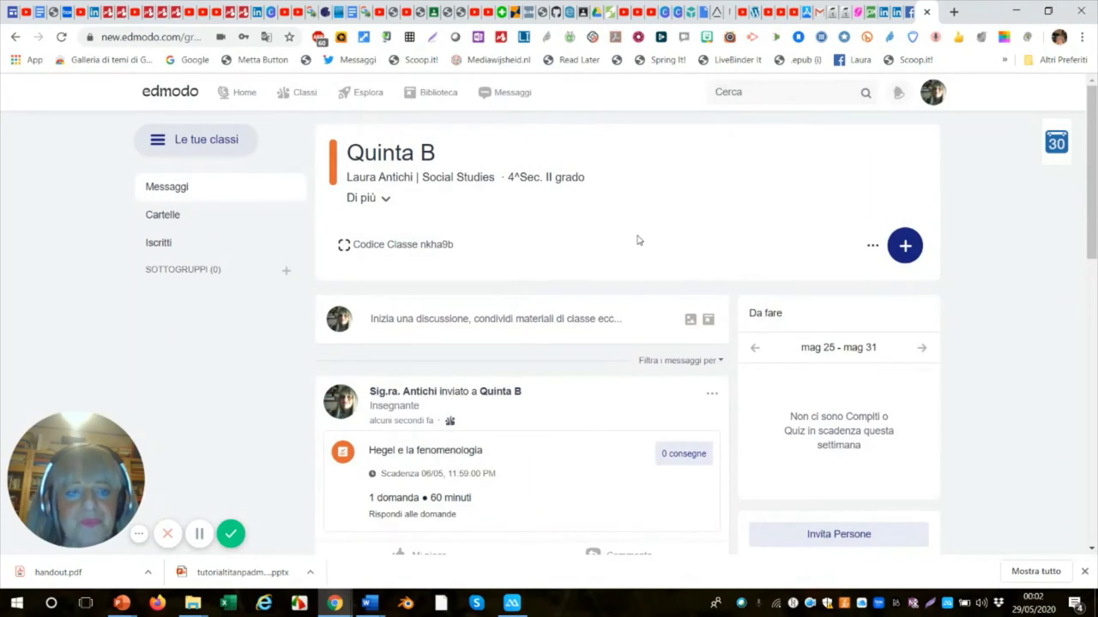
scroll(638, 239, down, 1)
scroll(638, 239, up, 1)
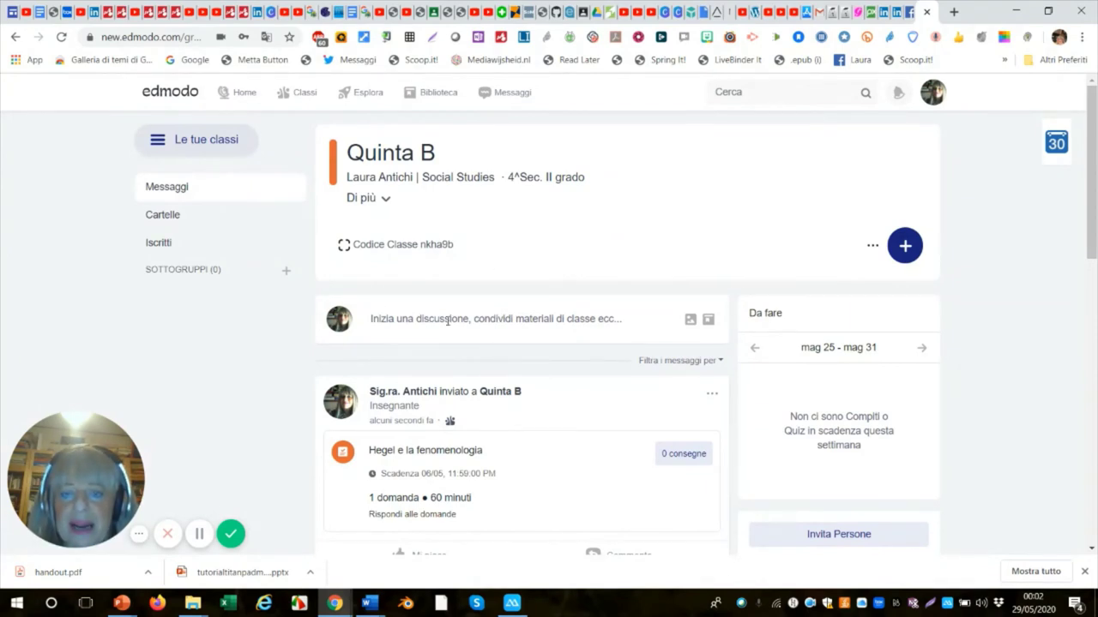
scroll(447, 320, down, 3)
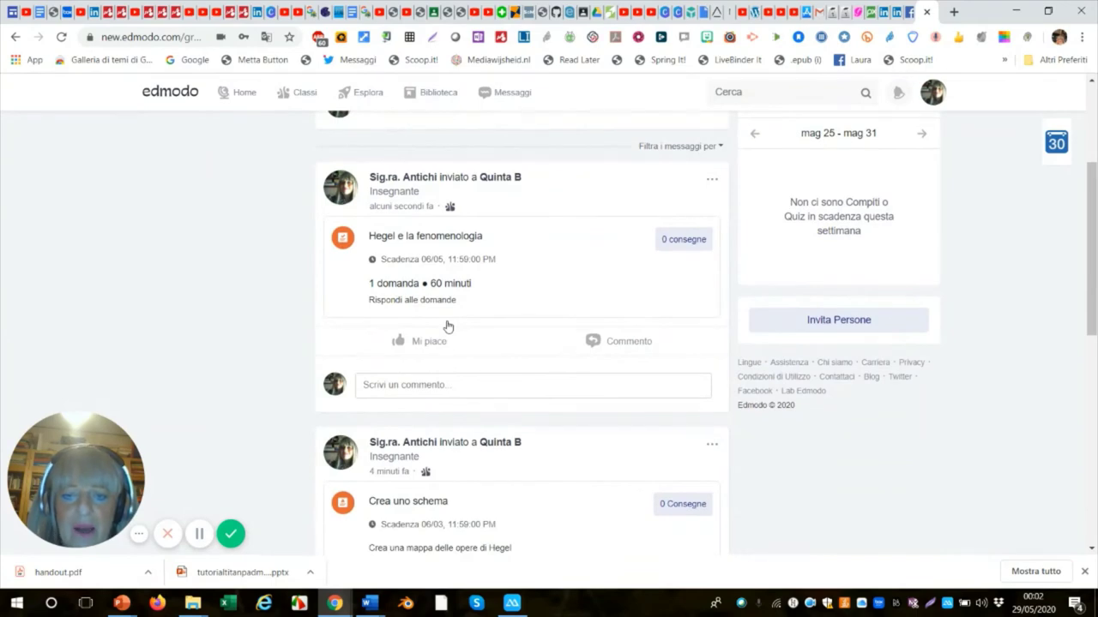
scroll(470, 332, down, 1)
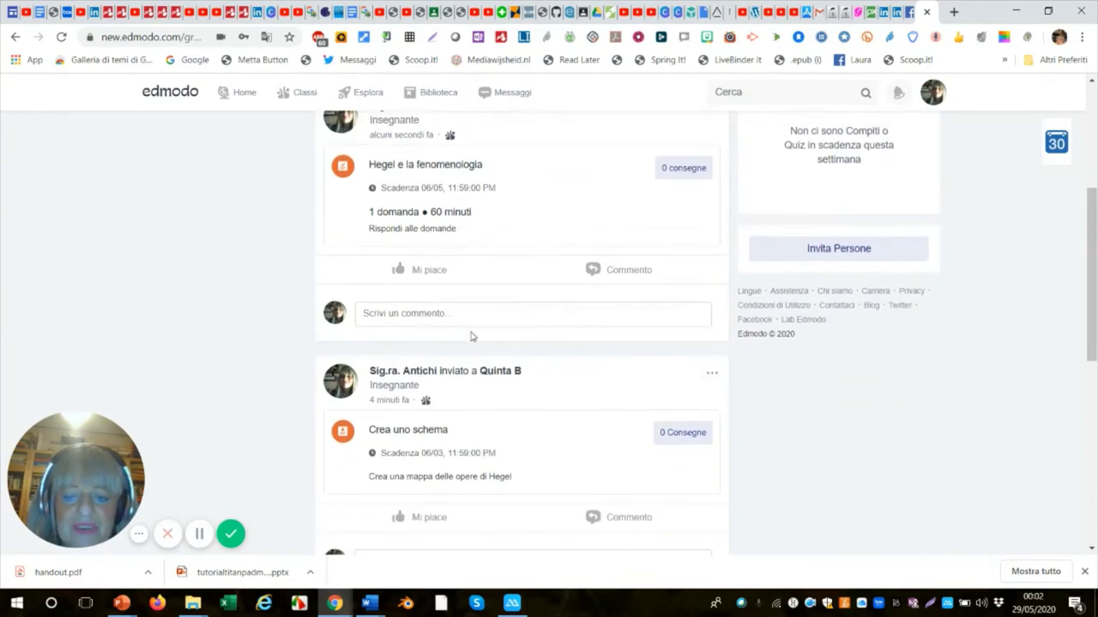
scroll(467, 378, down, 3)
scroll(484, 396, down, 5)
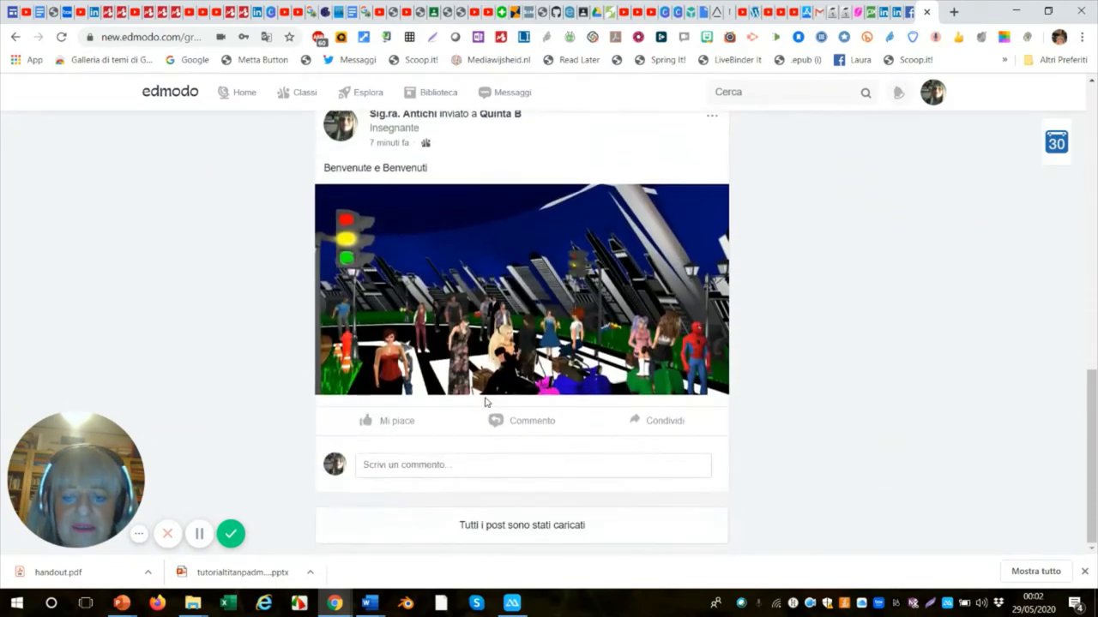
scroll(485, 396, up, 8)
scroll(497, 392, up, 4)
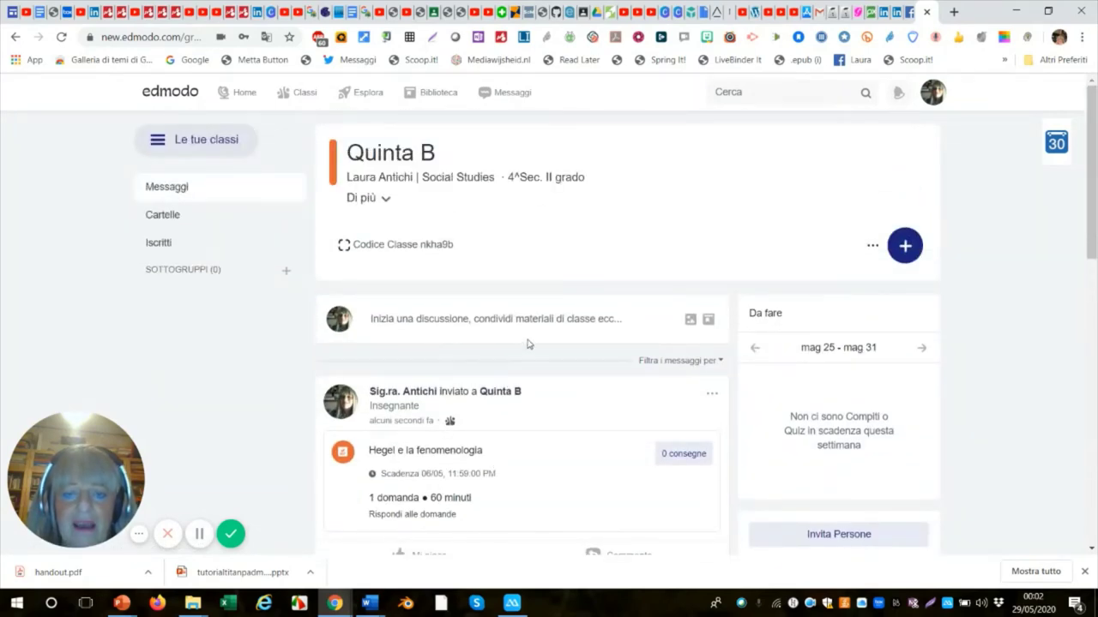
Start a new Quinta B post and write the message 'Studiate le ...'.
click(454, 318)
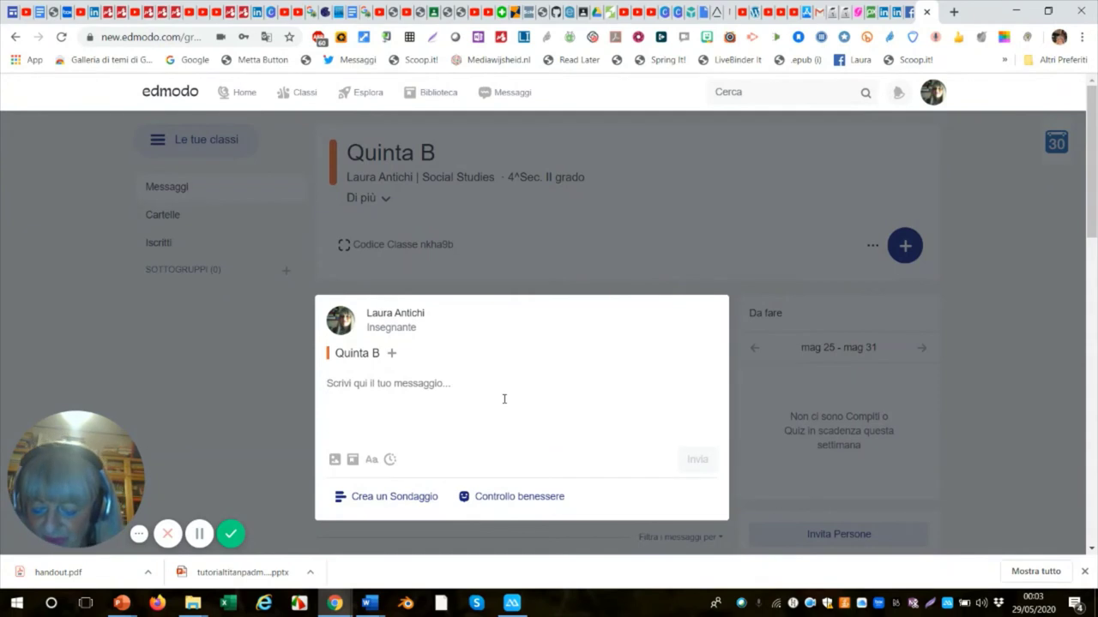
text(Studiate le ...)
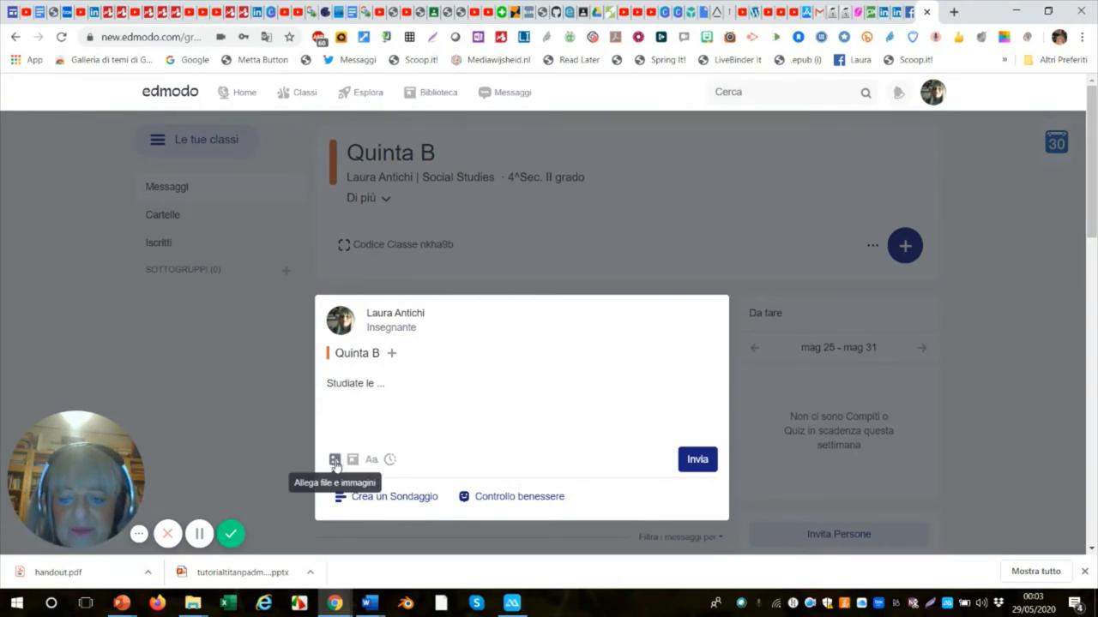
Attach the image 3libro vivo_016.png to the draft and add a poll with two empty options.
click(334, 460)
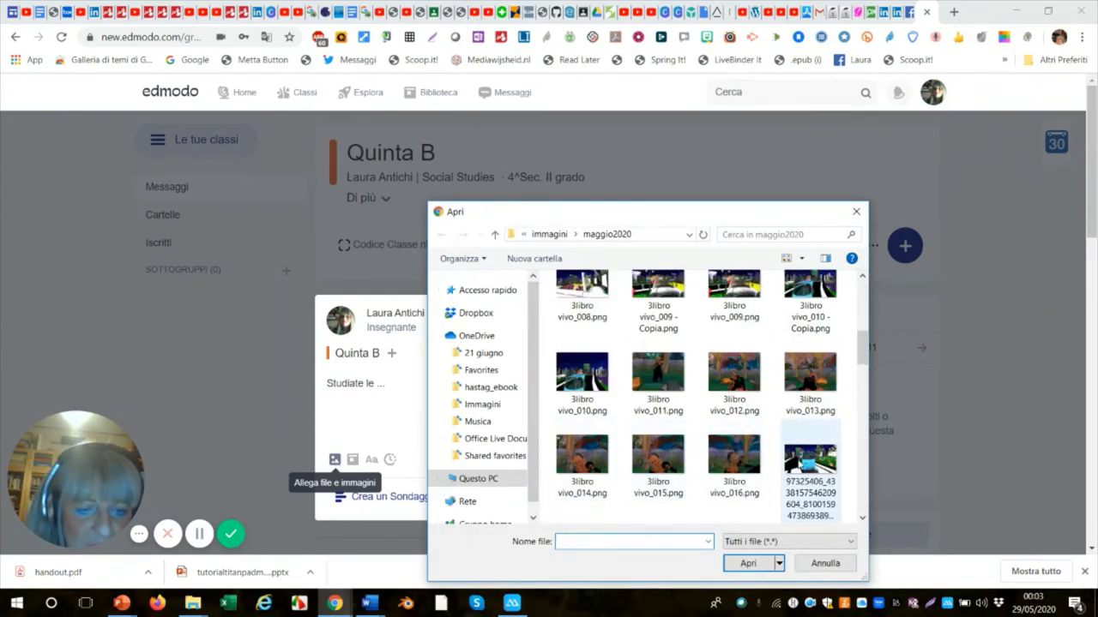
scroll(810, 468, down, 2)
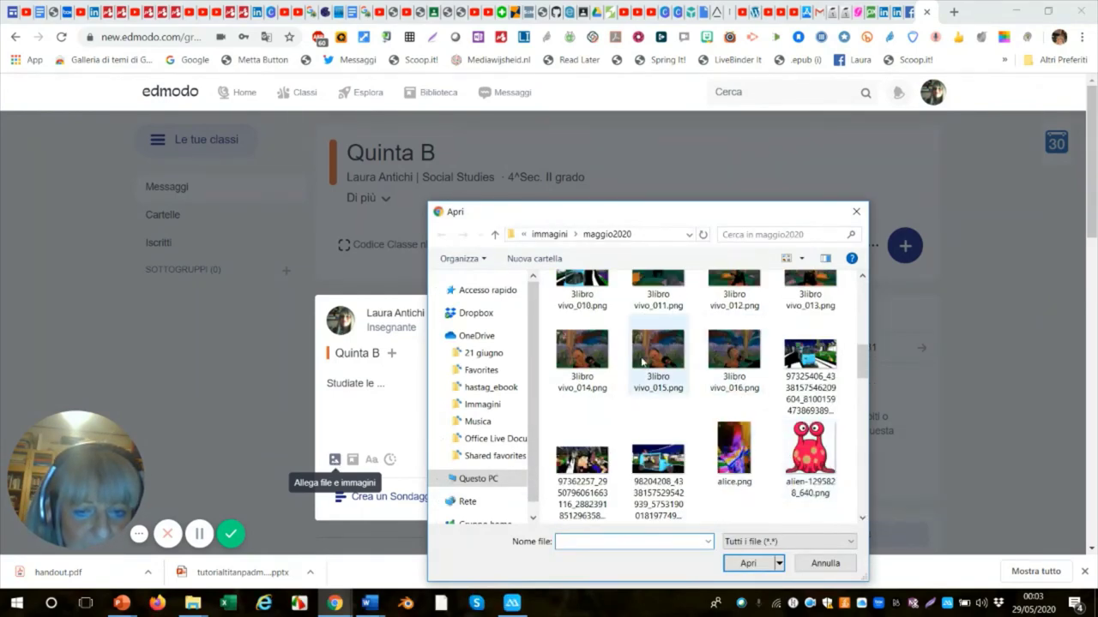
double_click(735, 354)
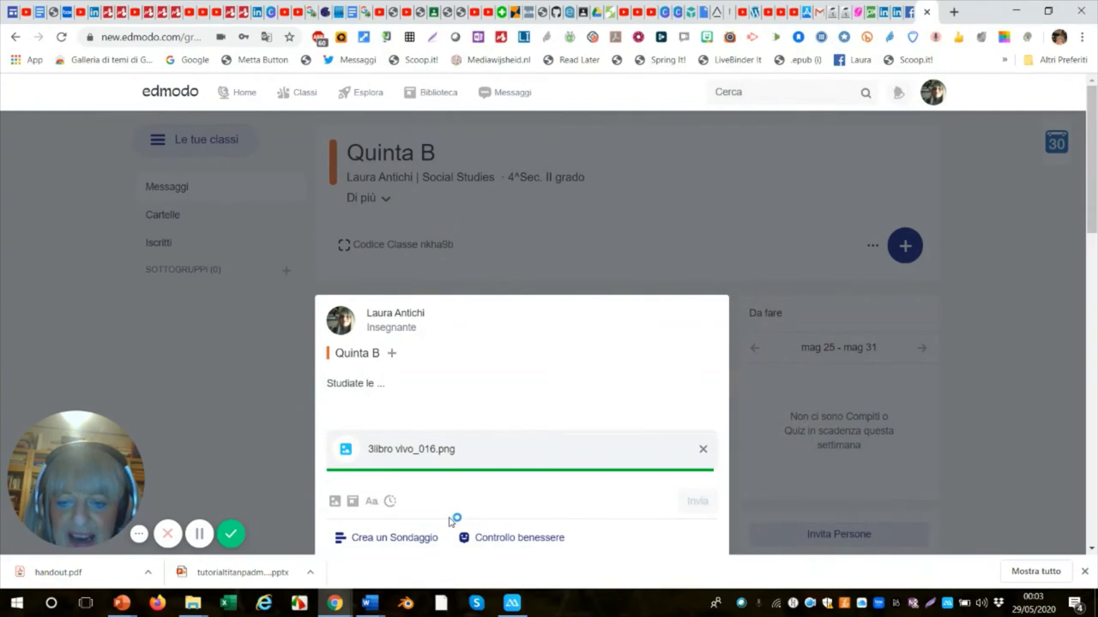
scroll(463, 510, down, 1)
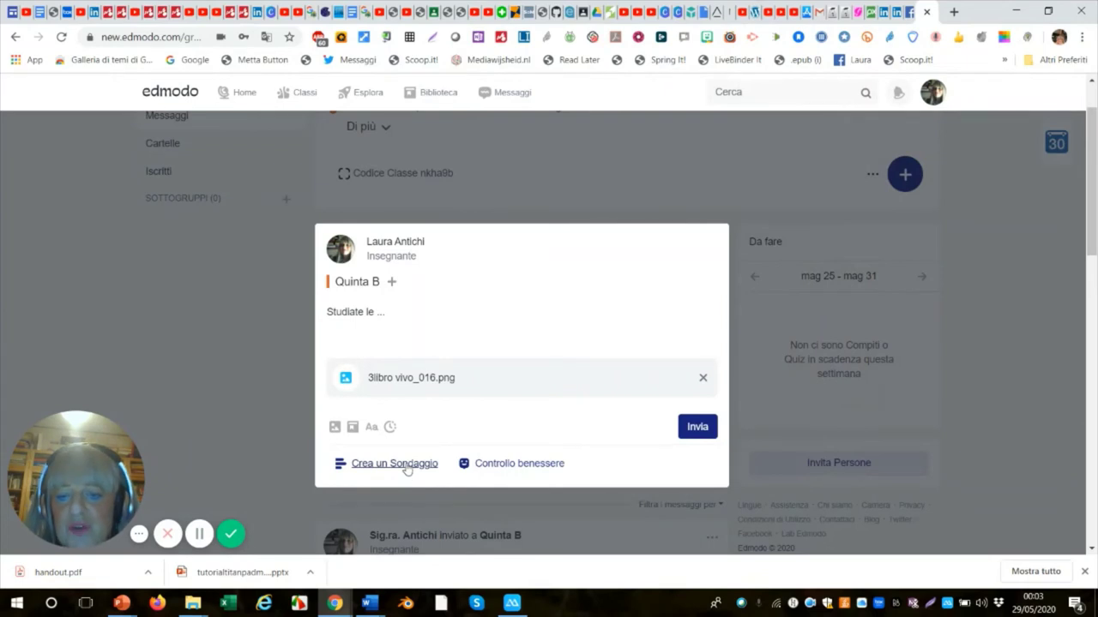
click(406, 466)
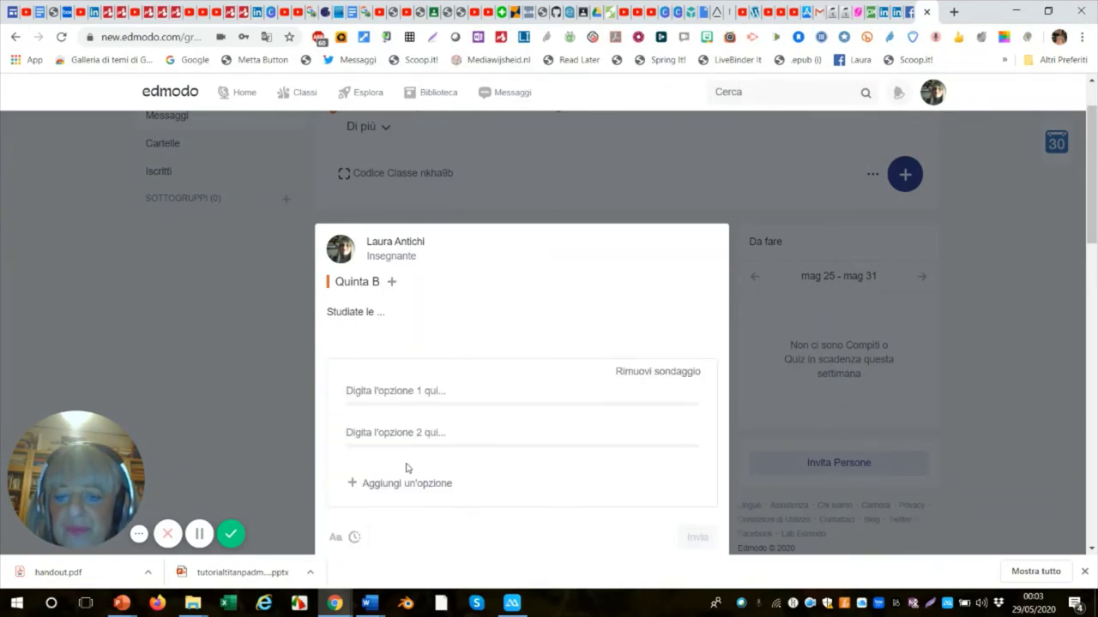